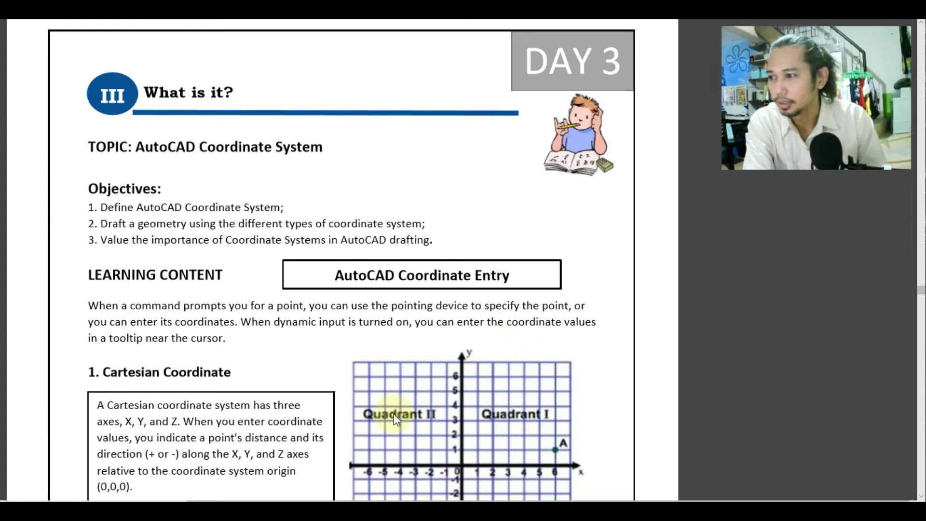
- Scroll through the PDF lesson handout on AutoCAD coordinates
{"action": "scroll", "coordinate": [336, 493], "scroll_direction": "left", "scroll_amount": 2}
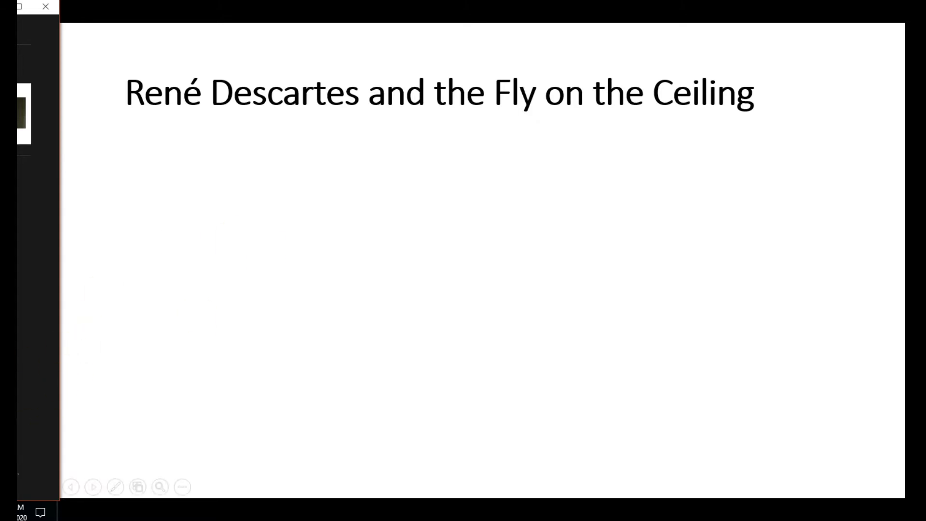
- Reveal Descartes' portrait and the 'Cartesian Coordinate System' caption, then advance to the grid slide
{"action": "key", "text": "Right"}
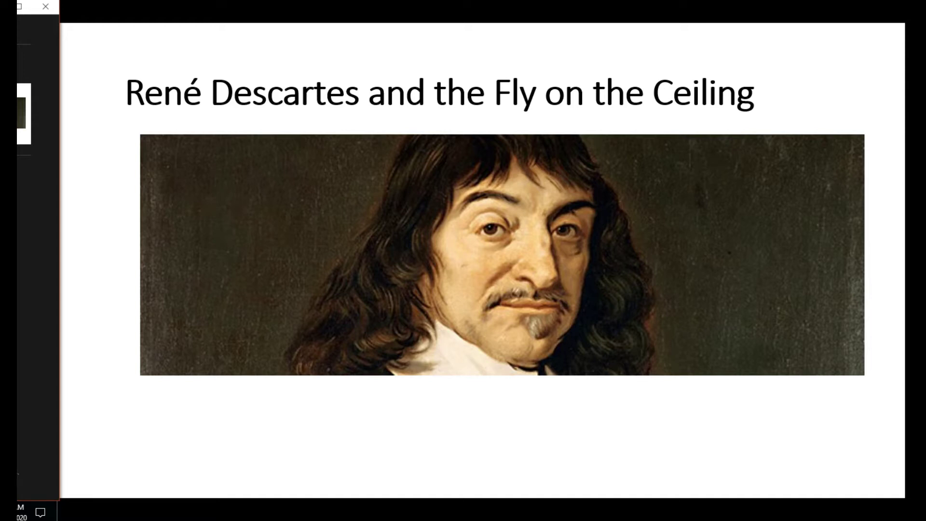
{"action": "left_click", "coordinate": [117, 202]}
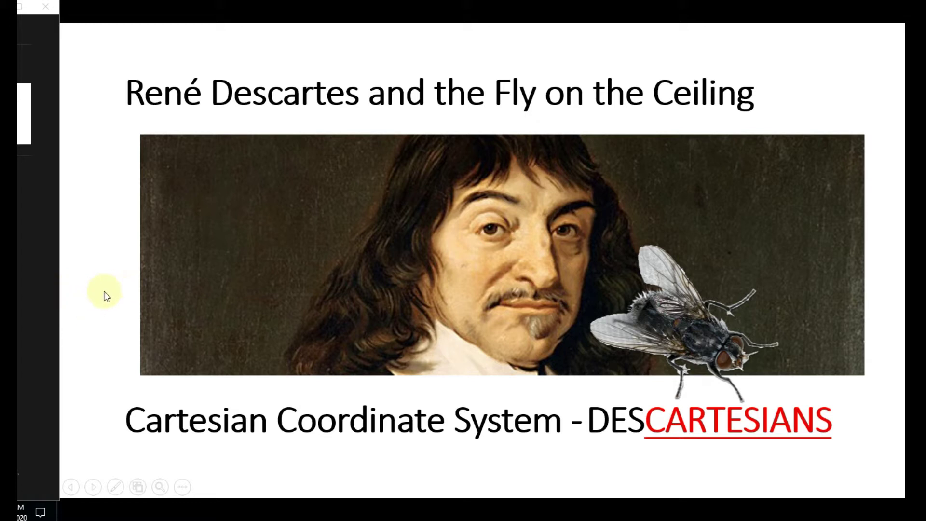
{"action": "key", "text": "Right"}
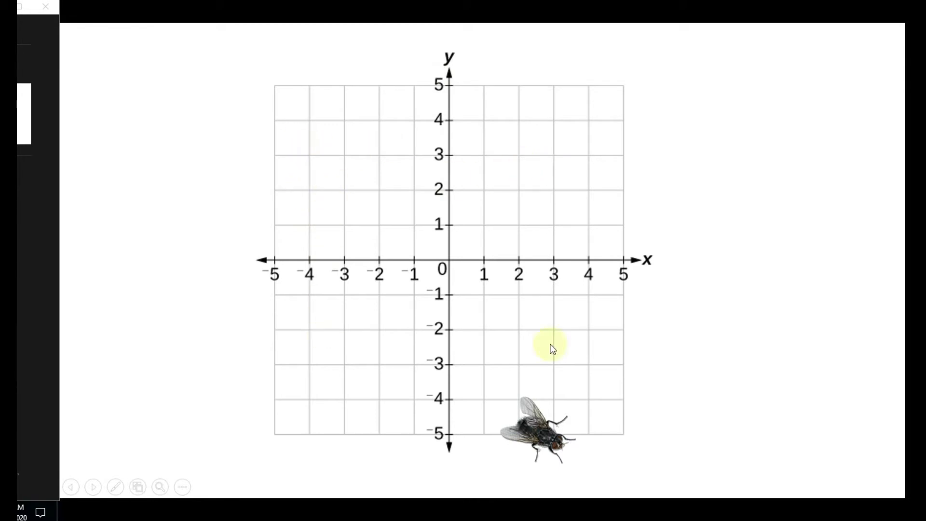
- Reveal the plotted points, curve, triangle sides and sunglassed portrait, then reach the Learning Content slide
{"action": "left_click", "coordinate": [613, 336]}
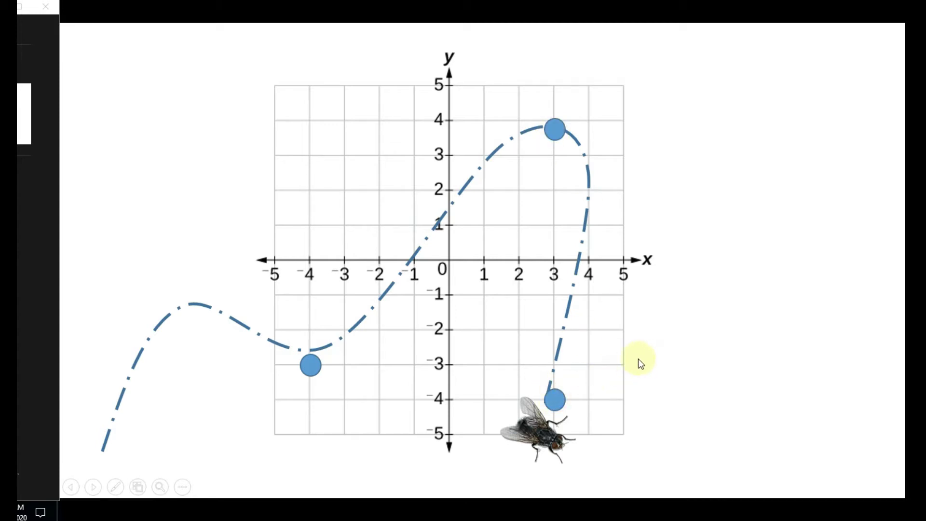
{"action": "key", "text": "Right"}
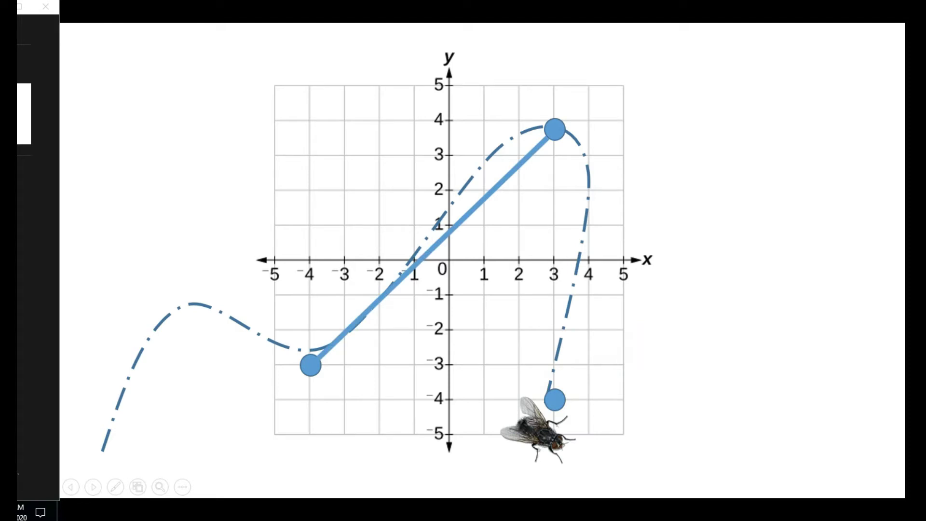
{"action": "left_click", "coordinate": [641, 331]}
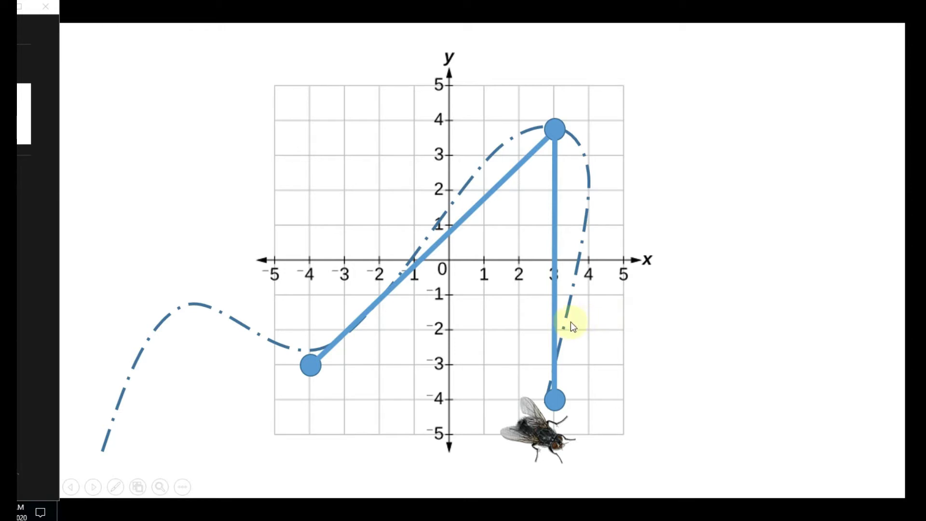
{"action": "left_click", "coordinate": [592, 323]}
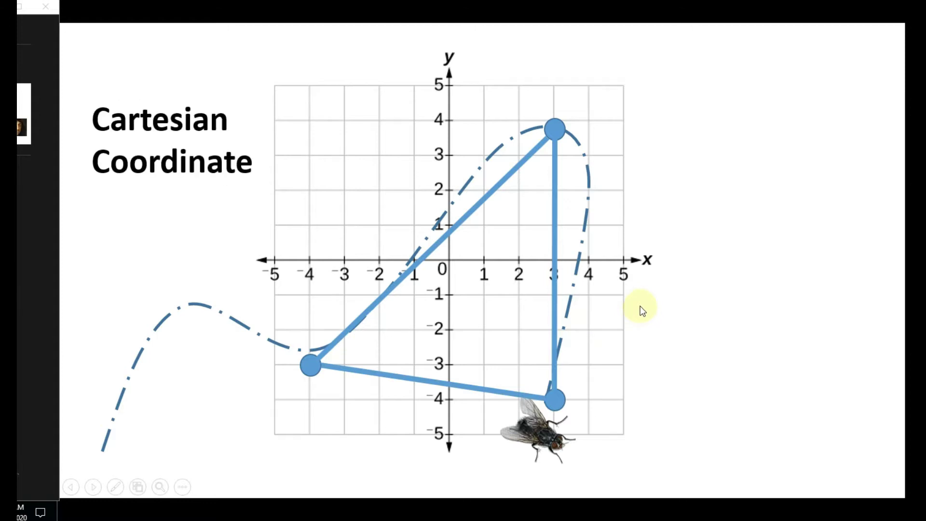
{"action": "left_click", "coordinate": [593, 309]}
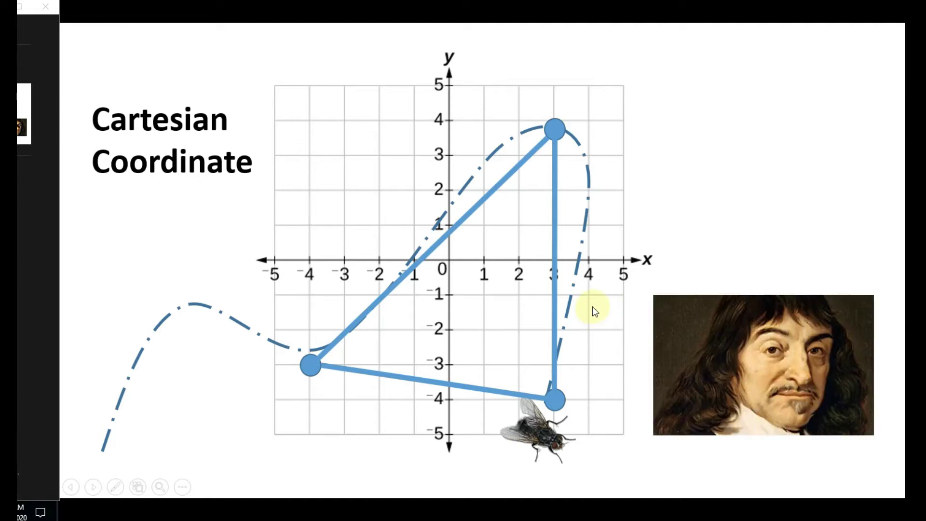
{"action": "left_click", "coordinate": [629, 268]}
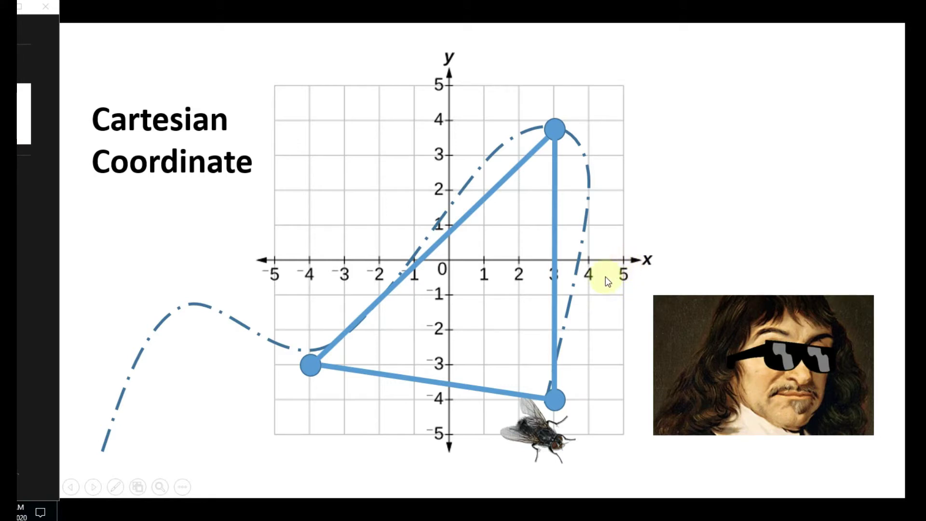
{"action": "left_click", "coordinate": [684, 236]}
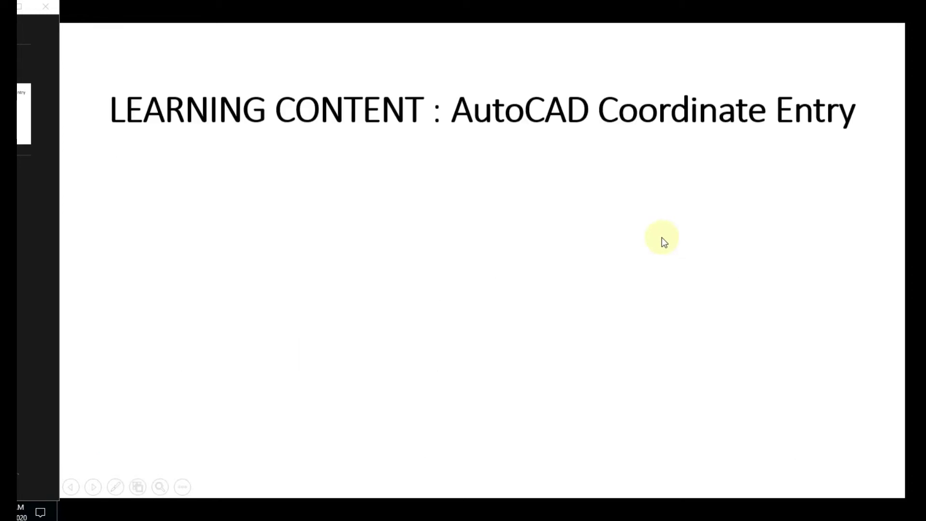
- Show the point-coordinate entry paragraph and advance to the '1. Cartesian Coordinate' slide
{"action": "left_click", "coordinate": [628, 254]}
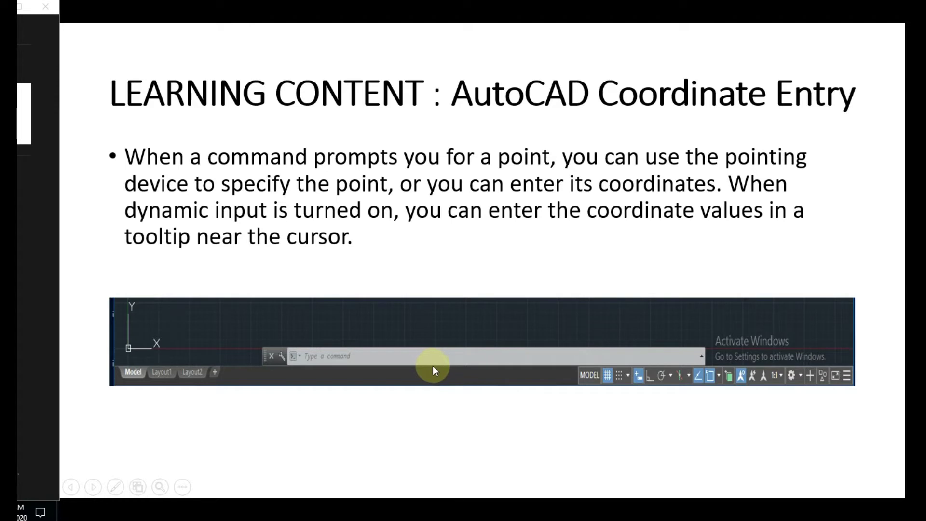
{"action": "left_click", "coordinate": [445, 260]}
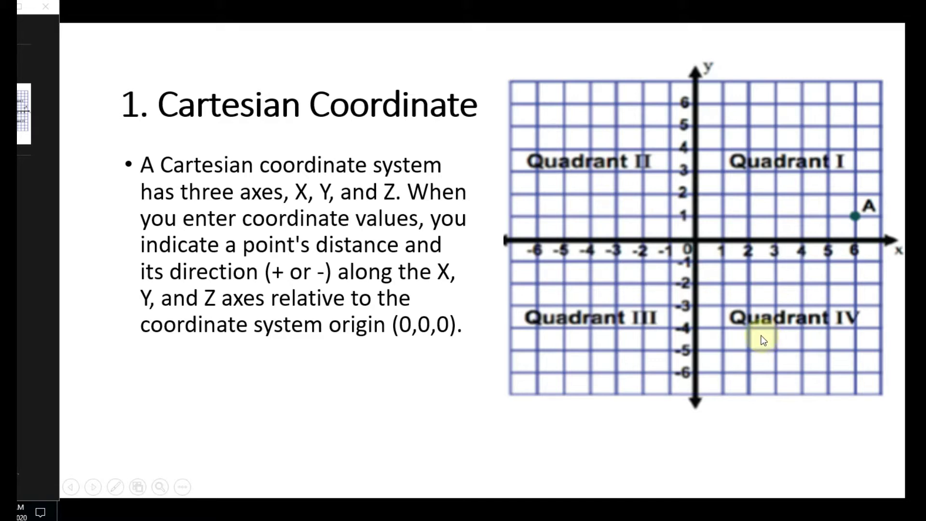
- Show the XY work-plane note and advance to the following blank slide
{"action": "left_click", "coordinate": [570, 336]}
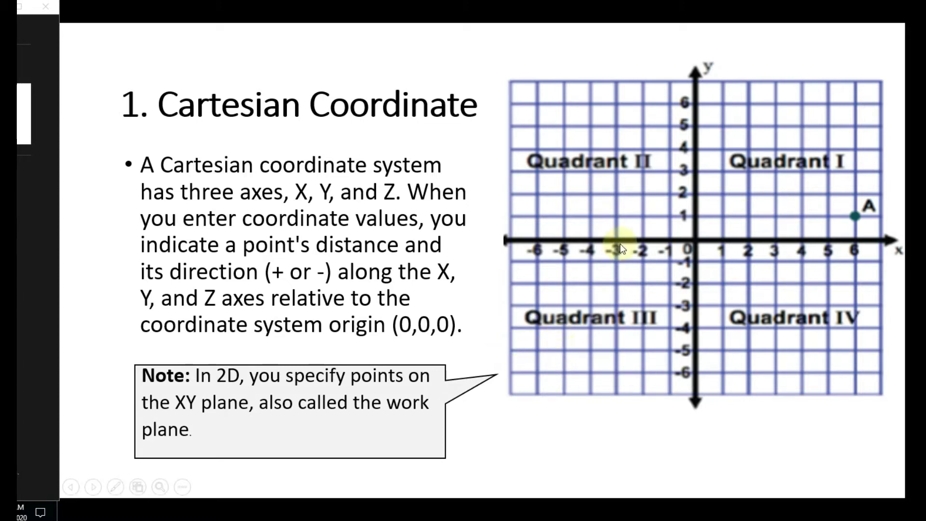
{"action": "left_click", "coordinate": [522, 427]}
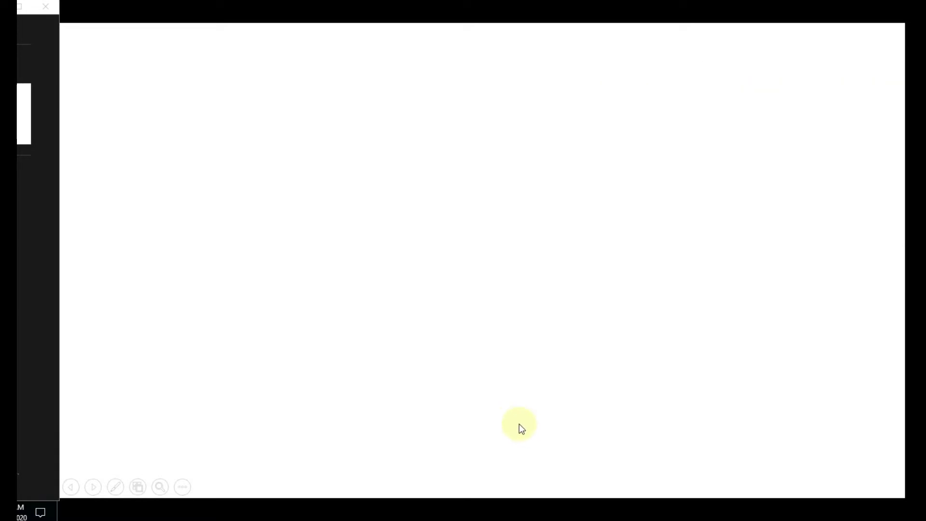
- Reveal the Absolute Coordinates slide's title, bullets, example and diagram, then bring up Absolute coordinate.dwg
{"action": "left_click", "coordinate": [493, 404]}
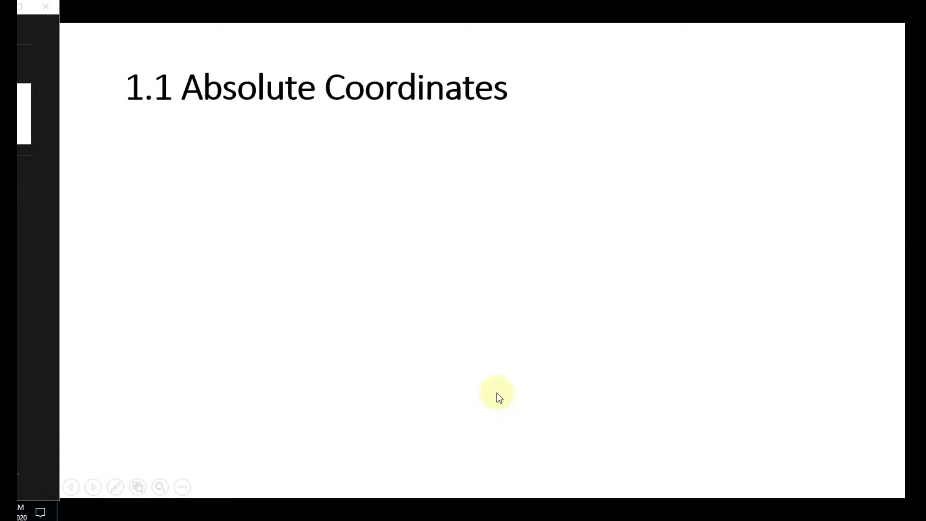
{"action": "left_click", "coordinate": [462, 339]}
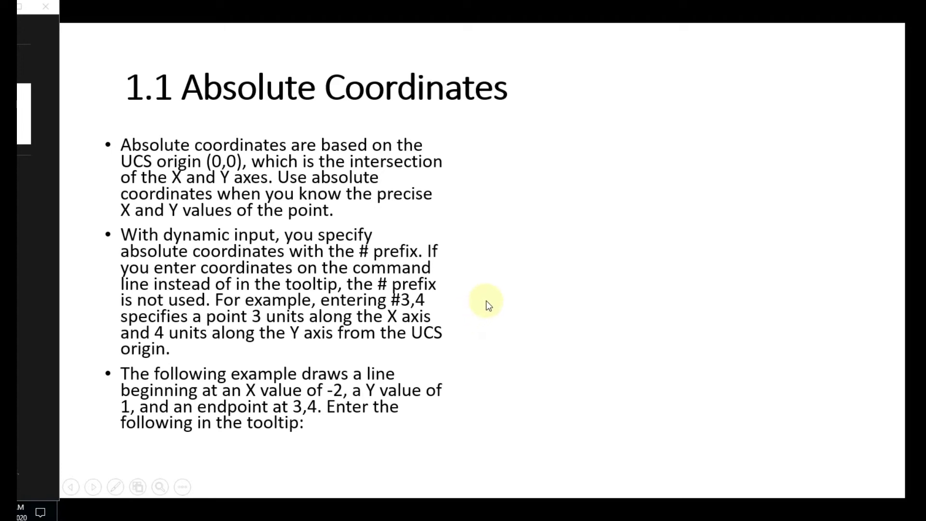
{"action": "left_click", "coordinate": [486, 303]}
{"action": "left_click", "coordinate": [508, 291]}
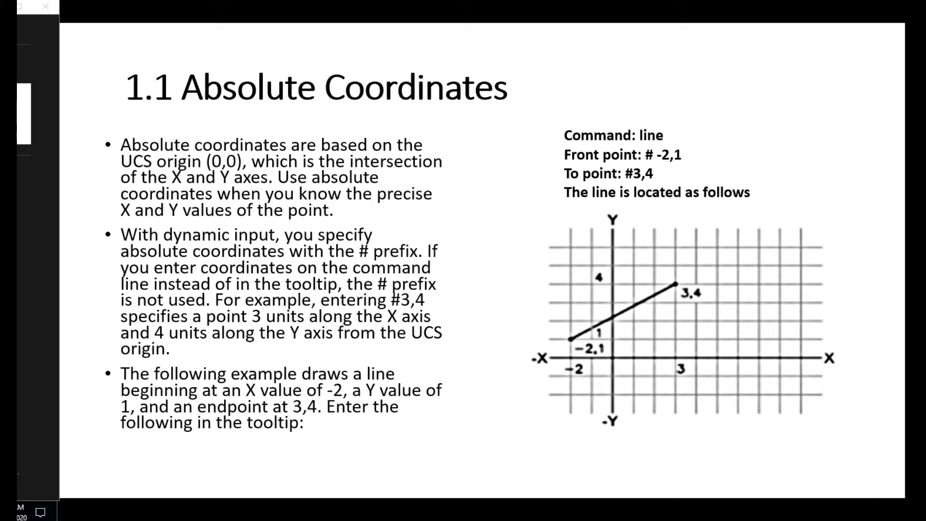
{"action": "key", "text": "alt+Tab"}
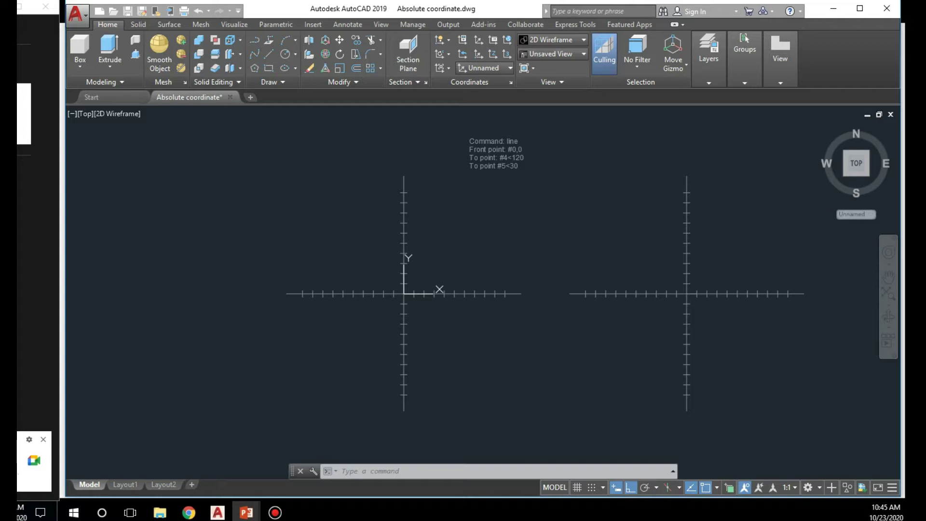
{"action": "left_click", "coordinate": [462, 233]}
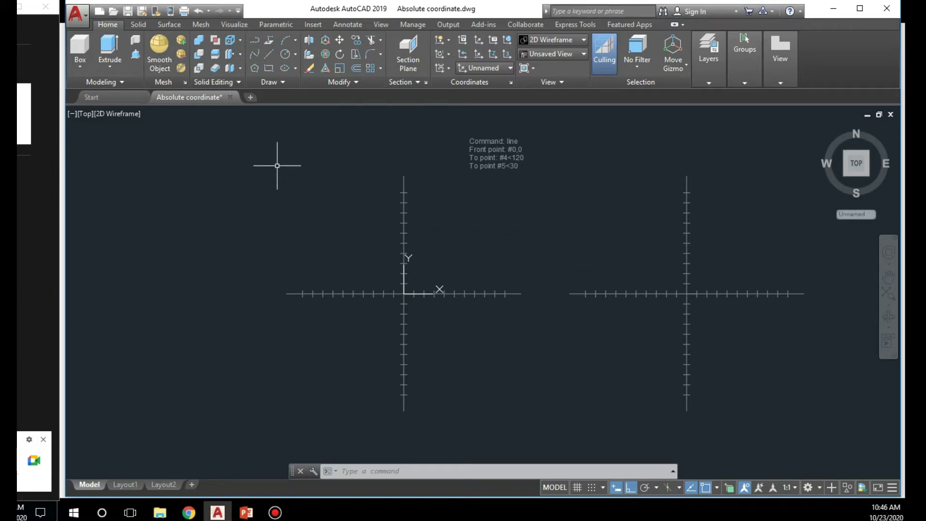
- Start the VS visual style command and cancel it
{"action": "left_click", "coordinate": [434, 472]}
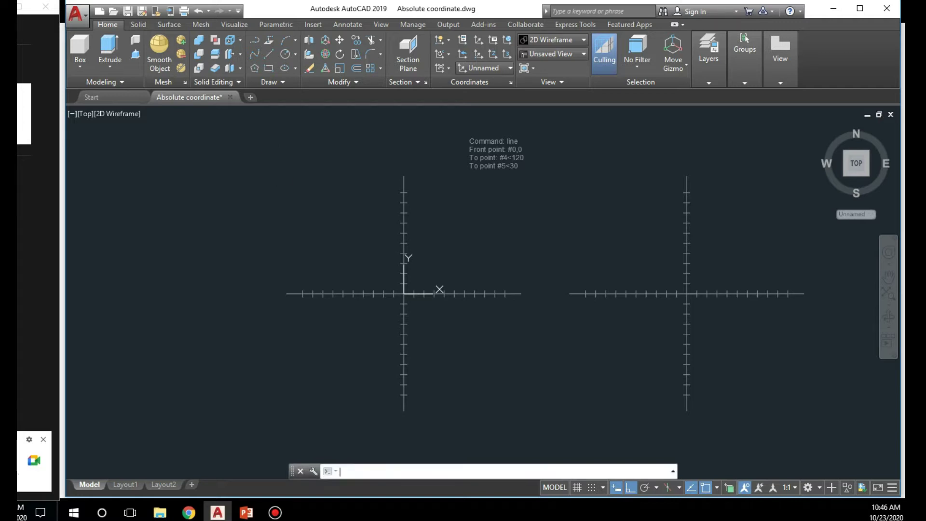
{"action": "type", "text": "vs"}
{"action": "key", "text": "Return"}
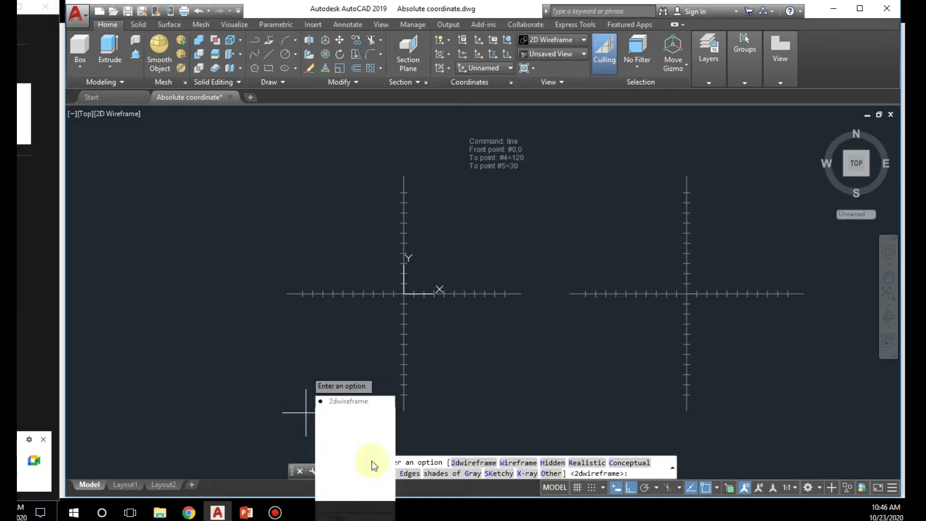
{"action": "key", "text": "Escape"}
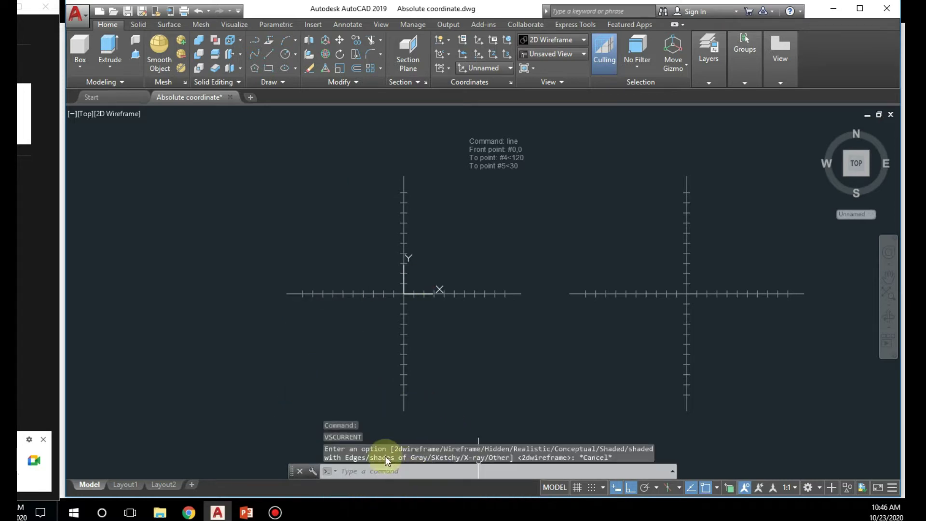
- Run the TEXTSCR command and turn on Dynamic Input with F12
{"action": "type", "text": "te"}
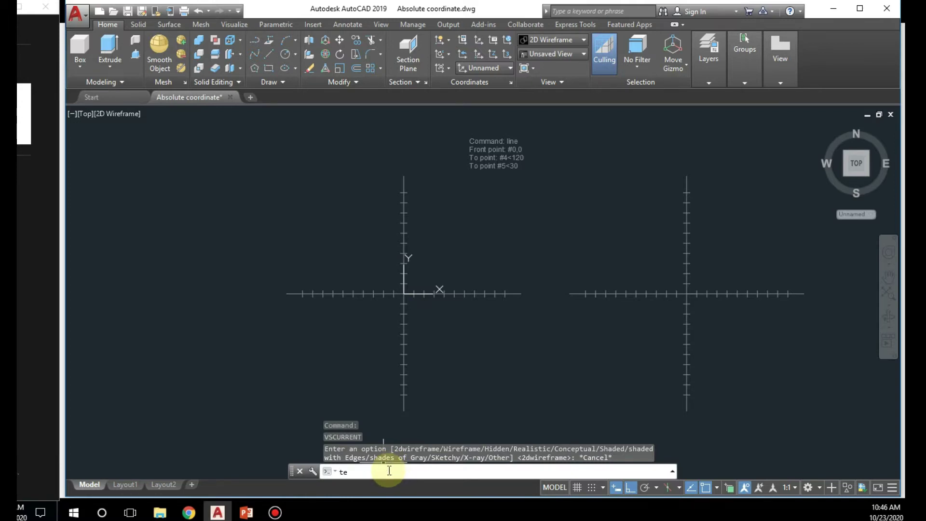
{"action": "type", "text": "xt"}
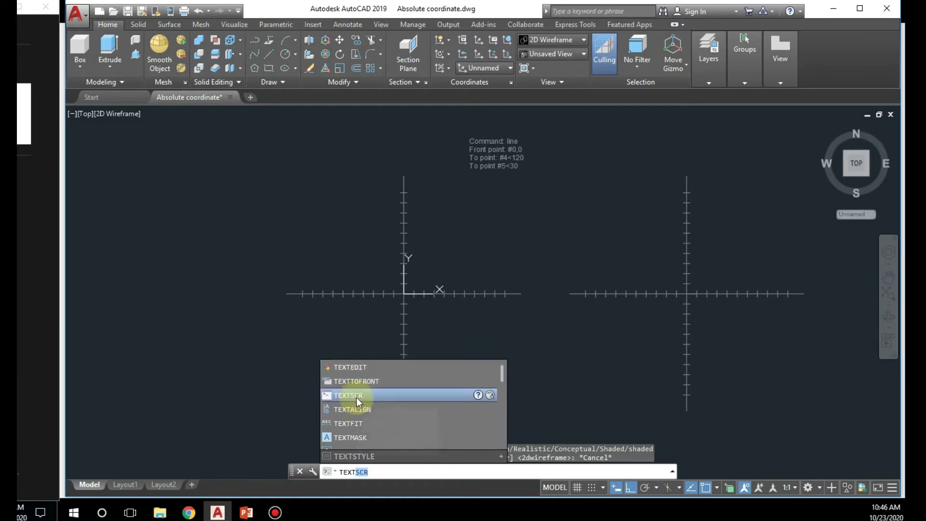
{"action": "left_click", "coordinate": [244, 236]}
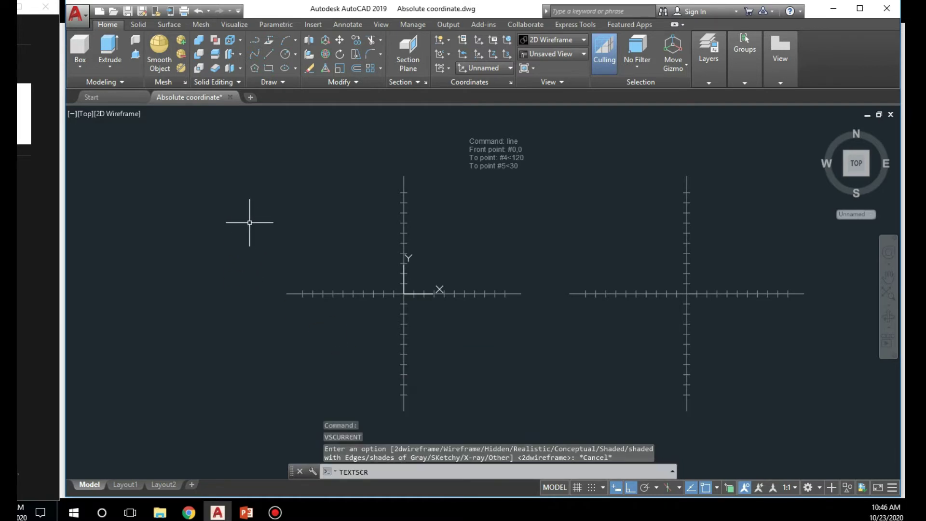
{"action": "key", "text": "Return"}
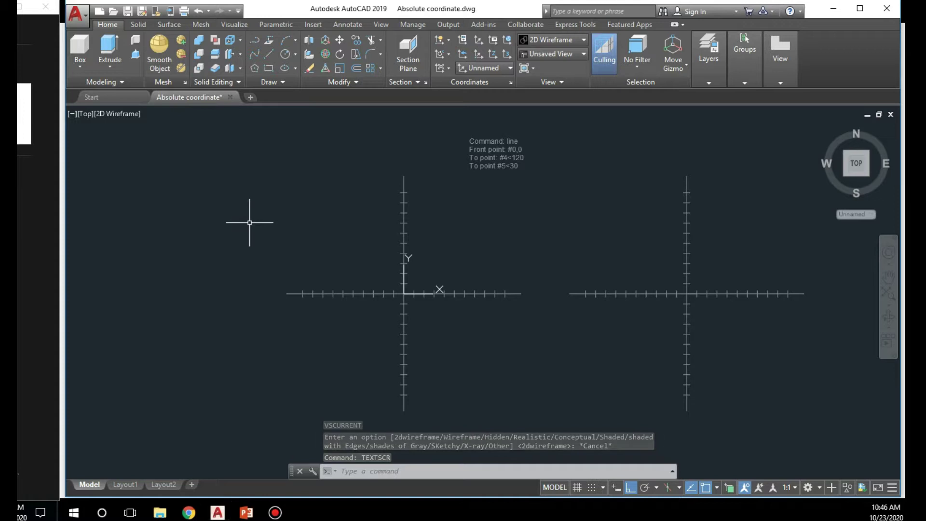
{"action": "key", "text": "F12"}
- Add the note 'Command: line / Front point: # -2,1 / To point: #3,4' above the left axes
{"action": "left_click", "coordinate": [242, 180]}
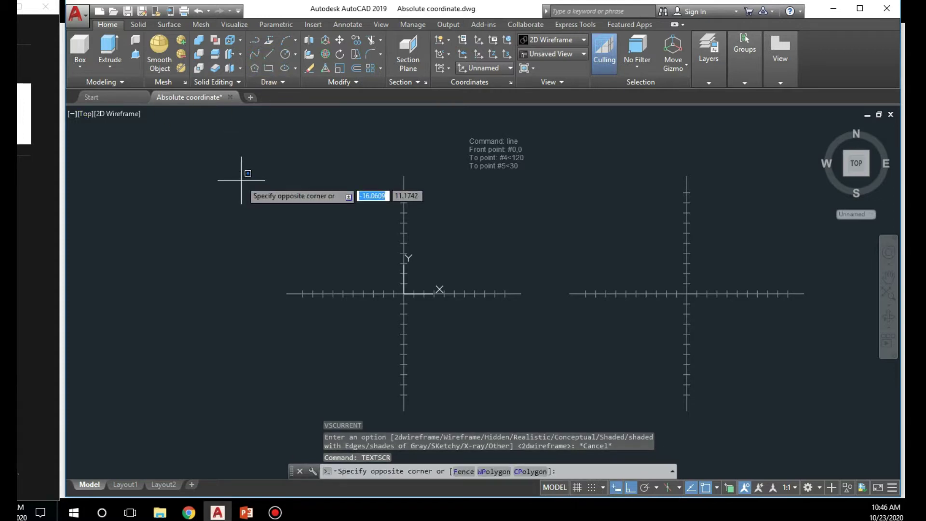
{"action": "key", "text": "Return"}
{"action": "type", "text": "text"}
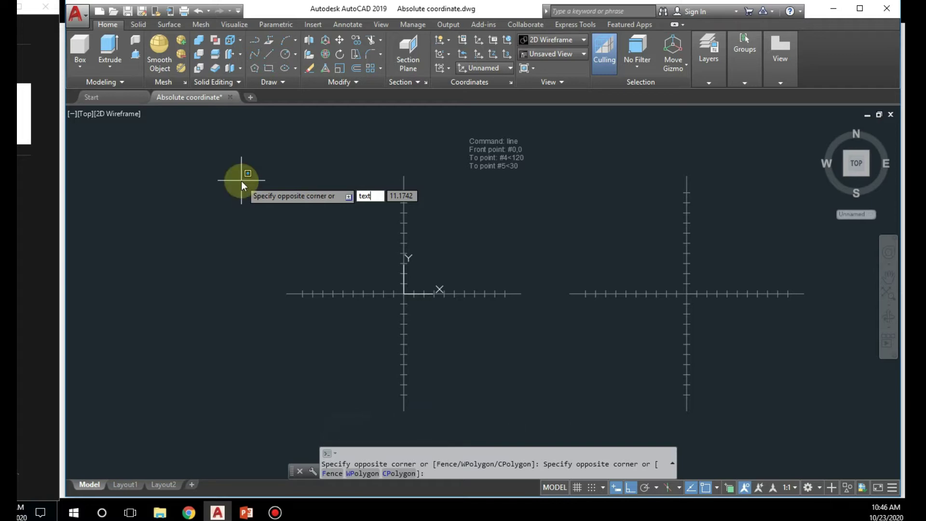
{"action": "key", "text": "Escape"}
{"action": "key", "text": "Escape"}
{"action": "type", "text": "te"}
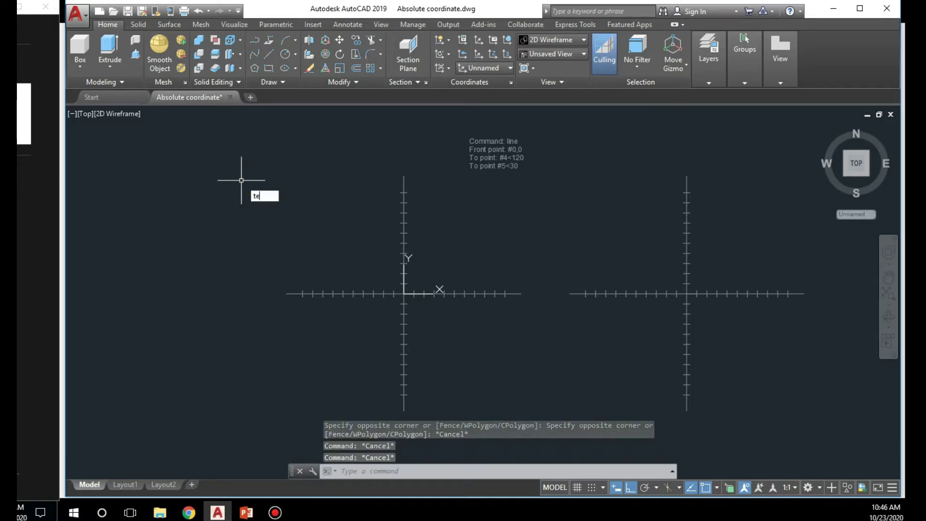
{"action": "type", "text": "t"}
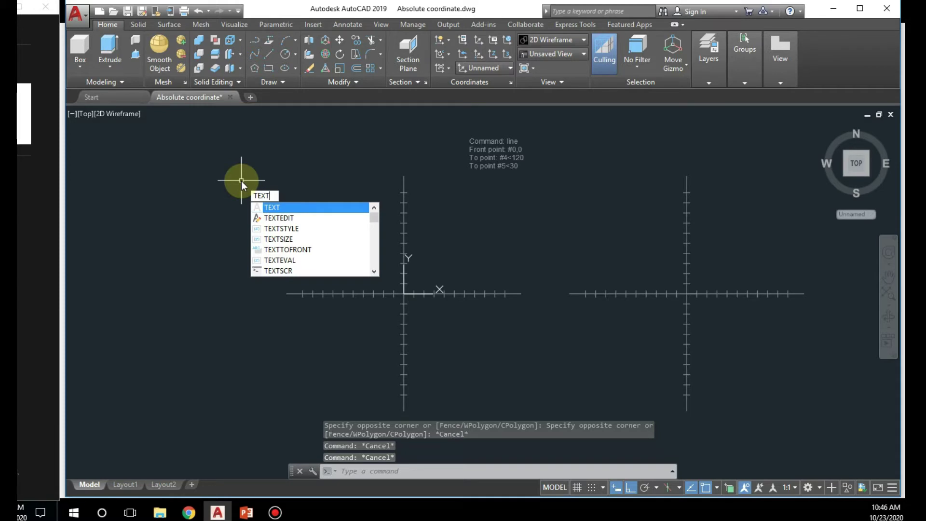
{"action": "left_click", "coordinate": [345, 209]}
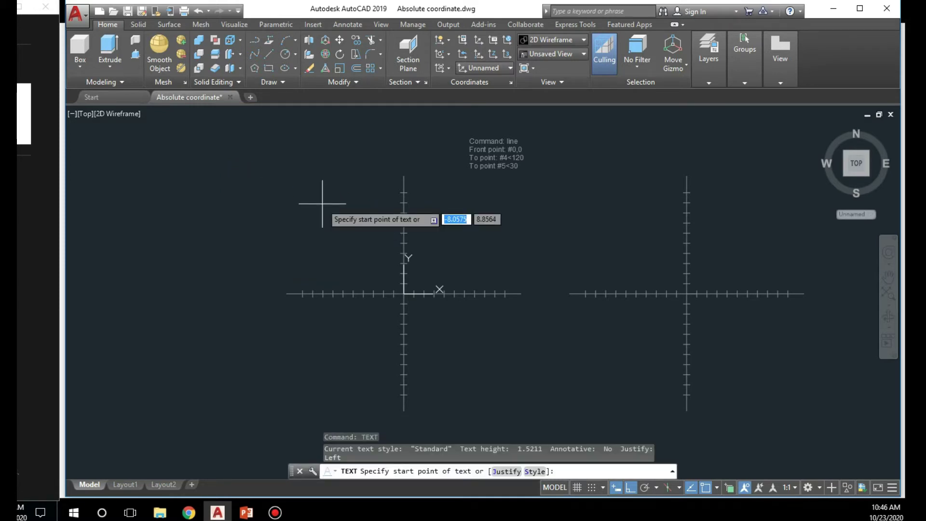
{"action": "left_click", "coordinate": [276, 193]}
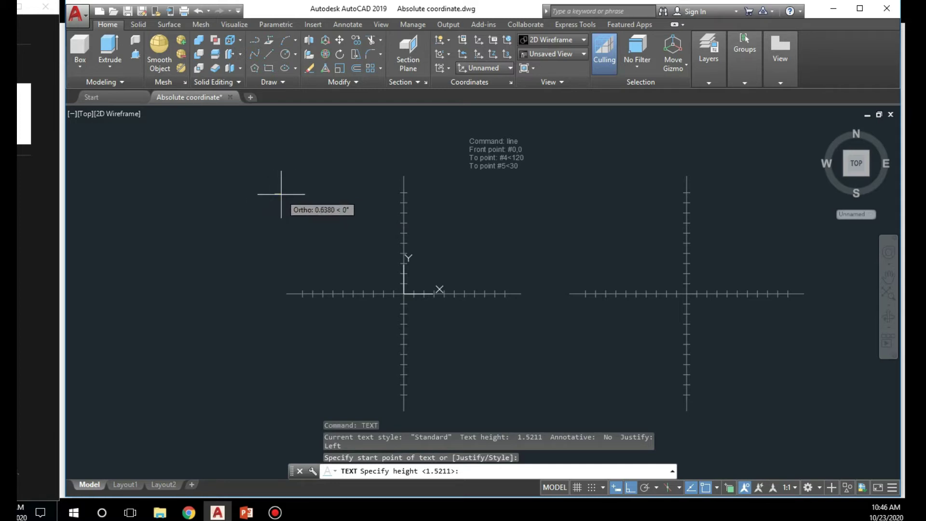
{"action": "left_click", "coordinate": [282, 194]}
{"action": "key", "text": "Return"}
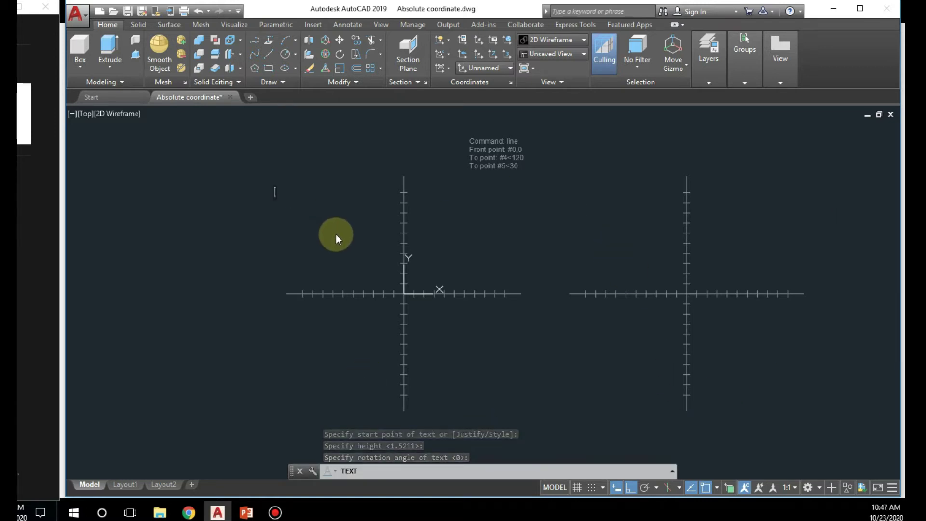
{"action": "type", "text": "Command: line Front point: # -2,1 To point: #3,4"}
- Commit the orange note, end the TEXT command, and enter L at the prompt
{"action": "left_click", "coordinate": [496, 250]}
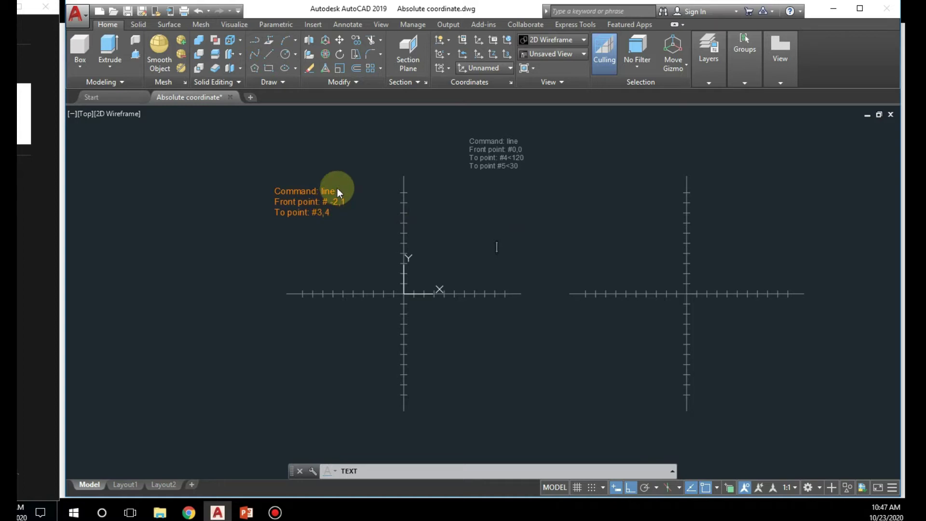
{"action": "key", "text": "Return"}
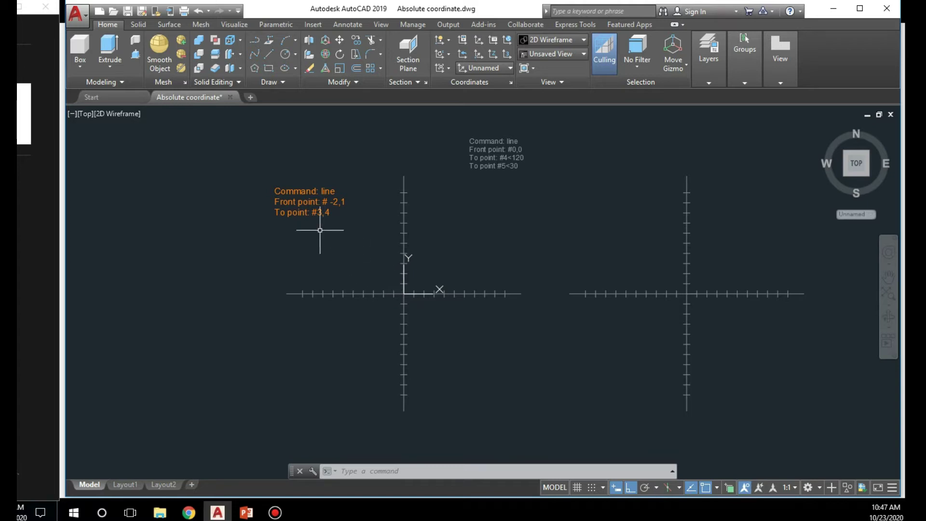
{"action": "type", "text": "L"}
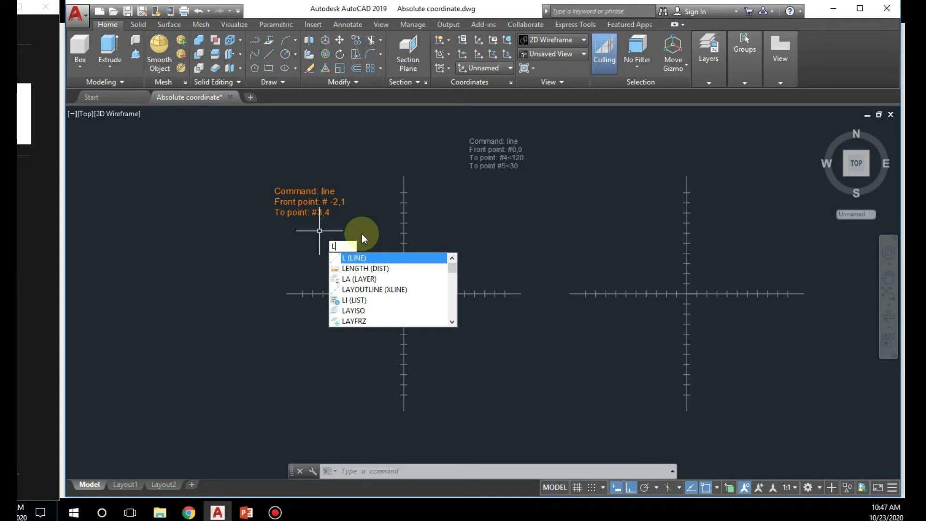
- Draw a closed four-line rectangle left of the axes, then undo it along with the note
{"action": "key", "text": "Return"}
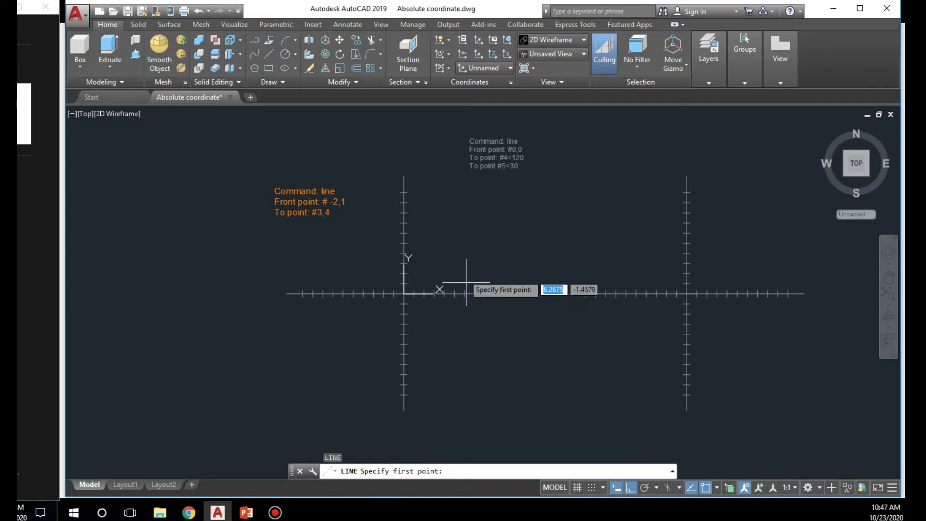
{"action": "left_click", "coordinate": [144, 286]}
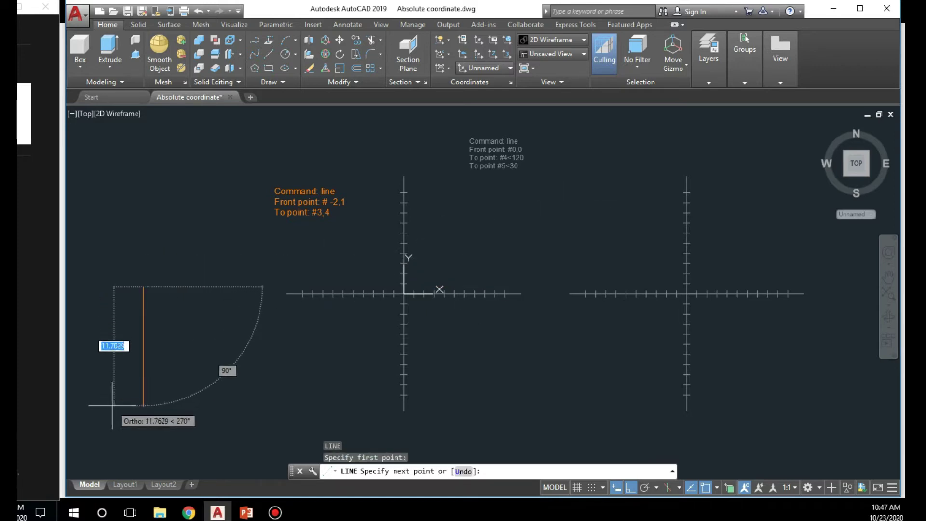
{"action": "left_click", "coordinate": [144, 405]}
{"action": "left_click", "coordinate": [243, 405]}
{"action": "left_click", "coordinate": [243, 272]}
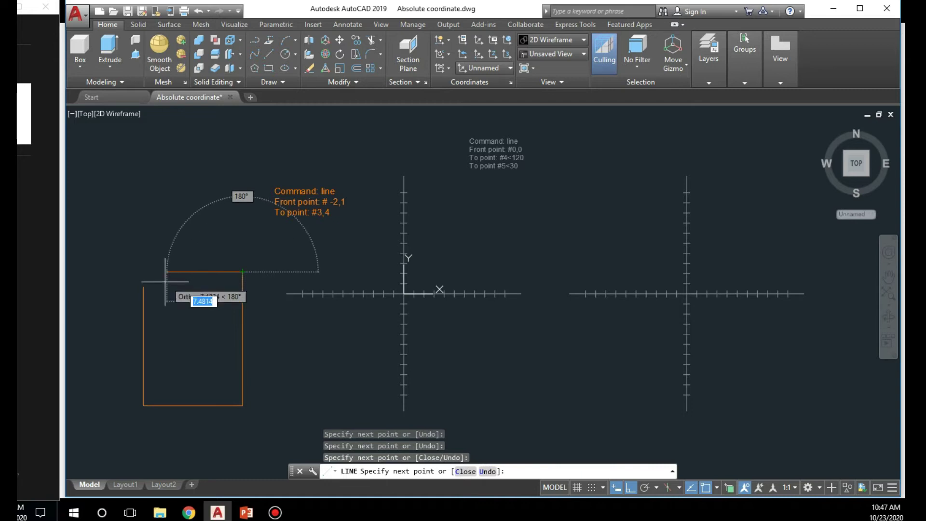
{"action": "left_click", "coordinate": [147, 271]}
{"action": "left_click", "coordinate": [144, 286]}
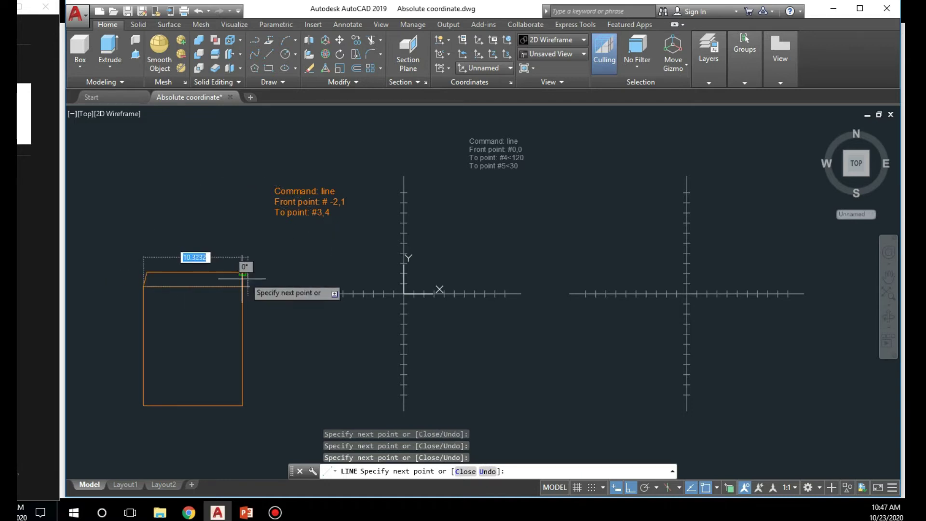
{"action": "key", "text": "Escape"}
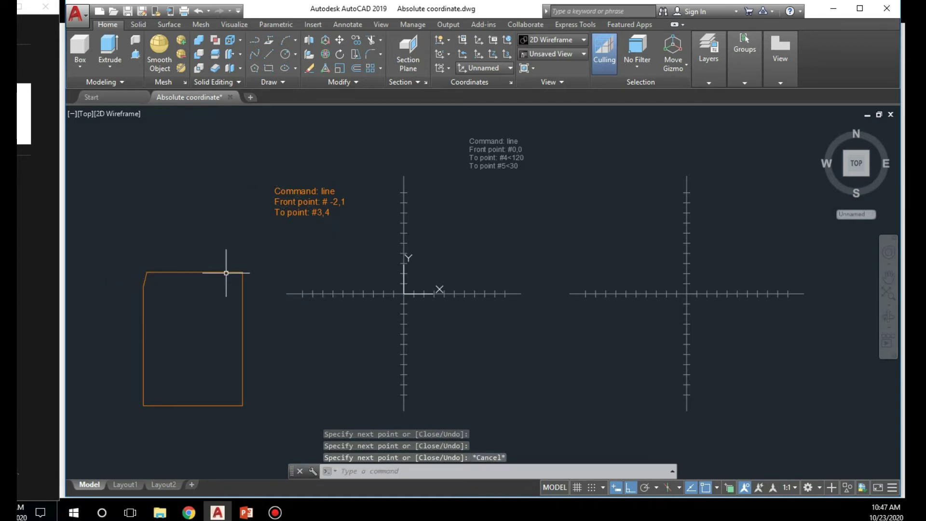
{"action": "key", "text": "ctrl+z"}
{"action": "key", "text": "ctrl+z"}
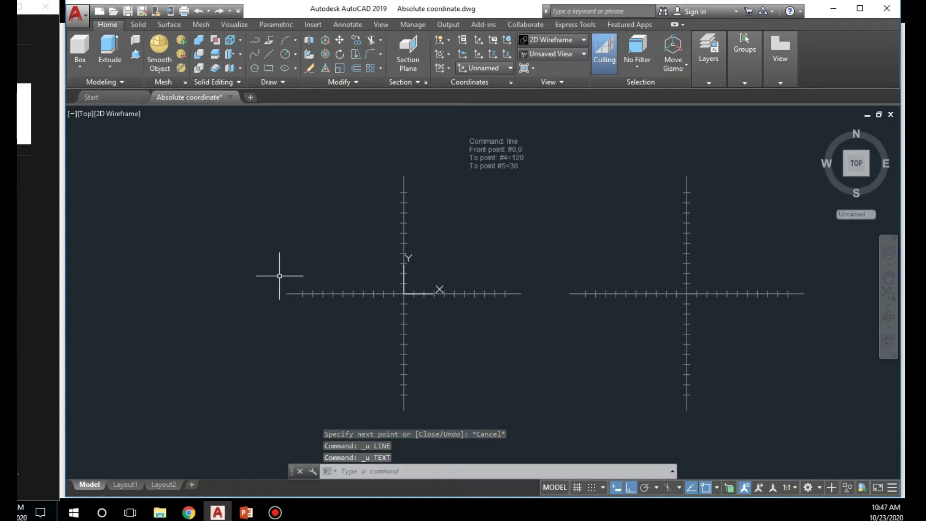
- Start a new line with its first point at absolute coordinate -2,1
{"action": "type", "text": "L"}
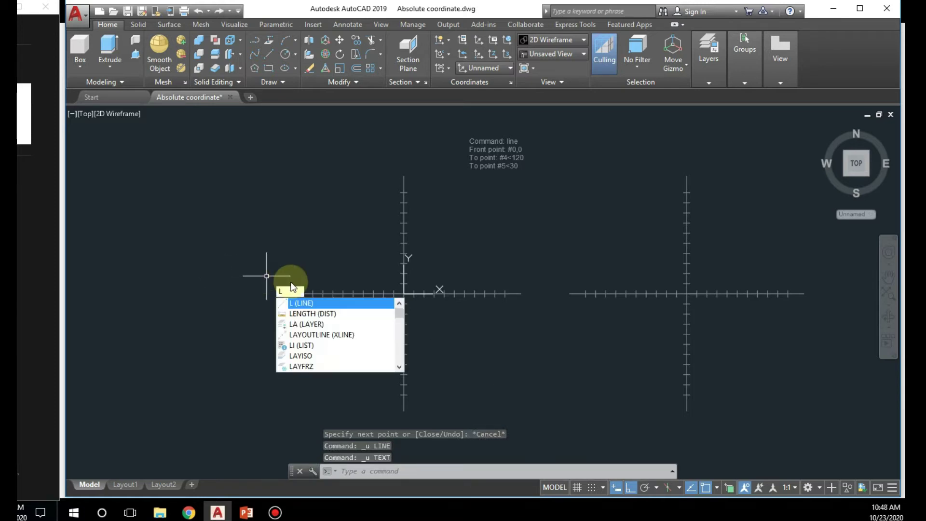
{"action": "key", "text": "Return"}
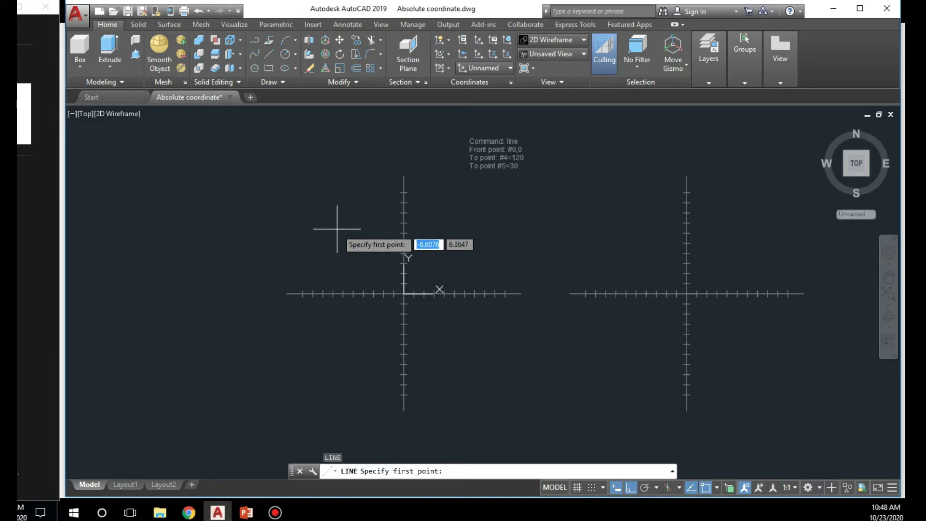
{"action": "type", "text": "#"}
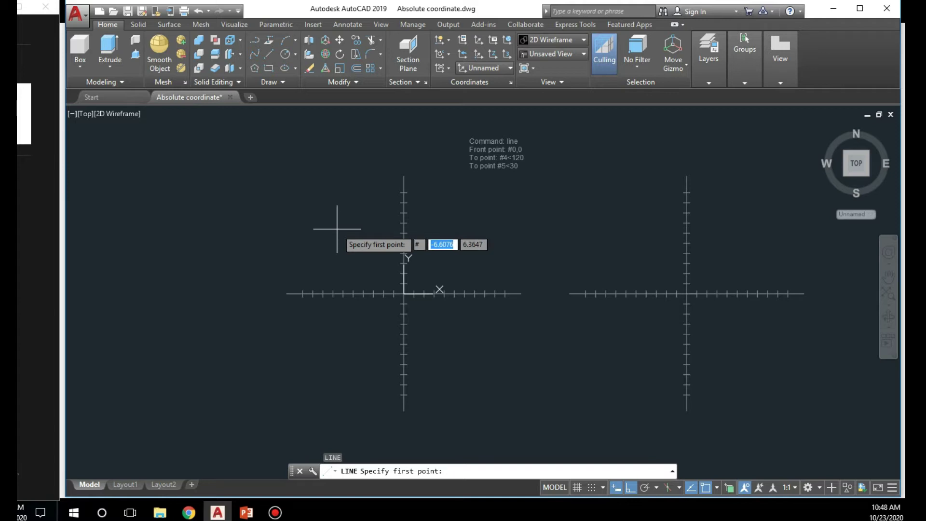
{"action": "type", "text": "-2"}
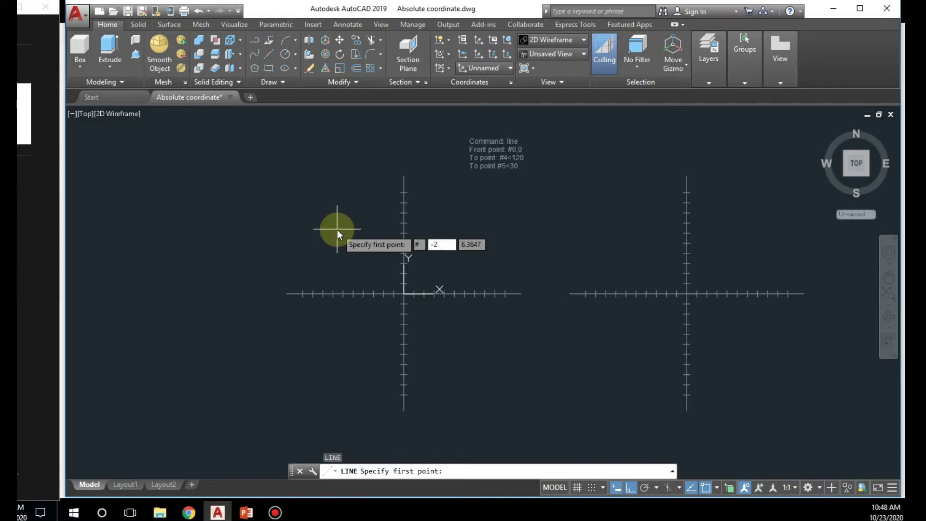
{"action": "key", "text": "Tab"}
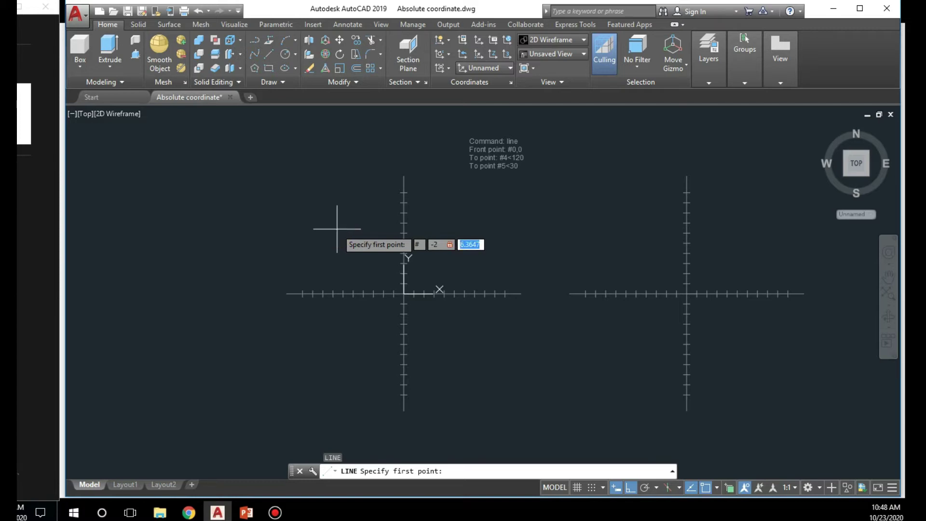
{"action": "type", "text": "1"}
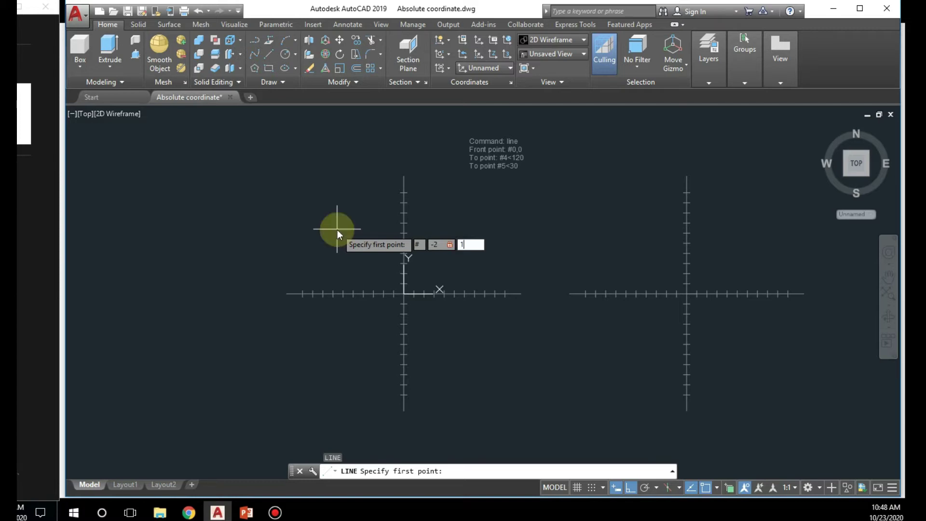
{"action": "key", "text": "Return"}
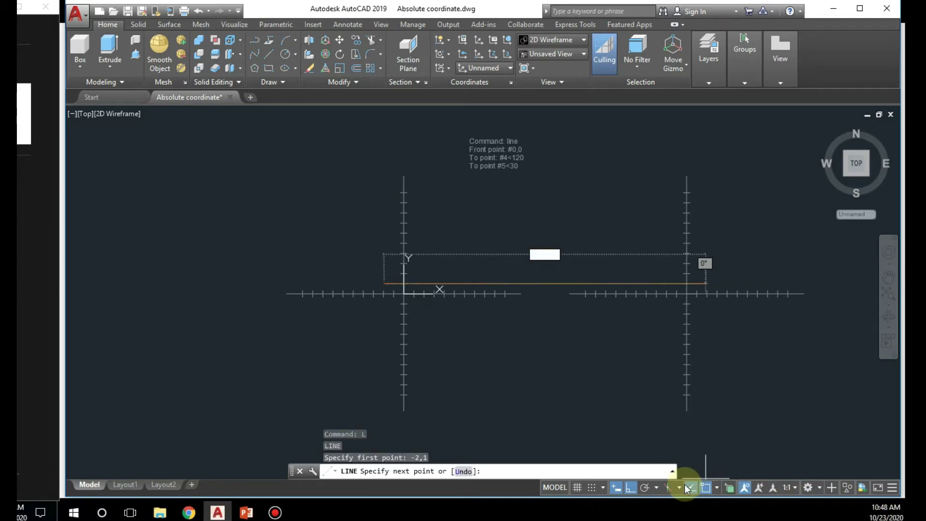
{"action": "left_click", "coordinate": [630, 488]}
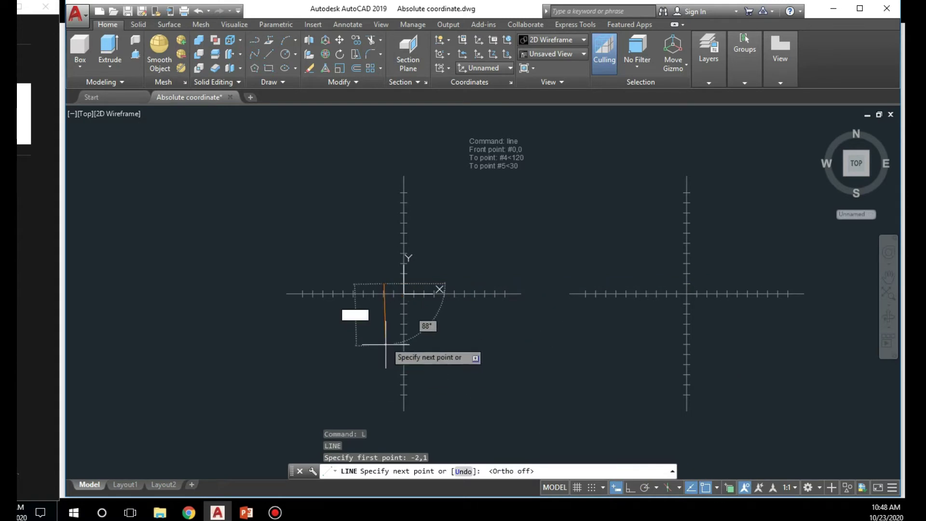
{"action": "scroll", "coordinate": [405, 300], "scroll_direction": "up", "scroll_amount": 8}
{"action": "mouse_move", "coordinate": [394, 338]}
{"action": "middle_mouse_down"}
{"action": "mouse_move", "coordinate": [391, 398]}
{"action": "mouse_move", "coordinate": [412, 478]}
{"action": "middle_mouse_up"}
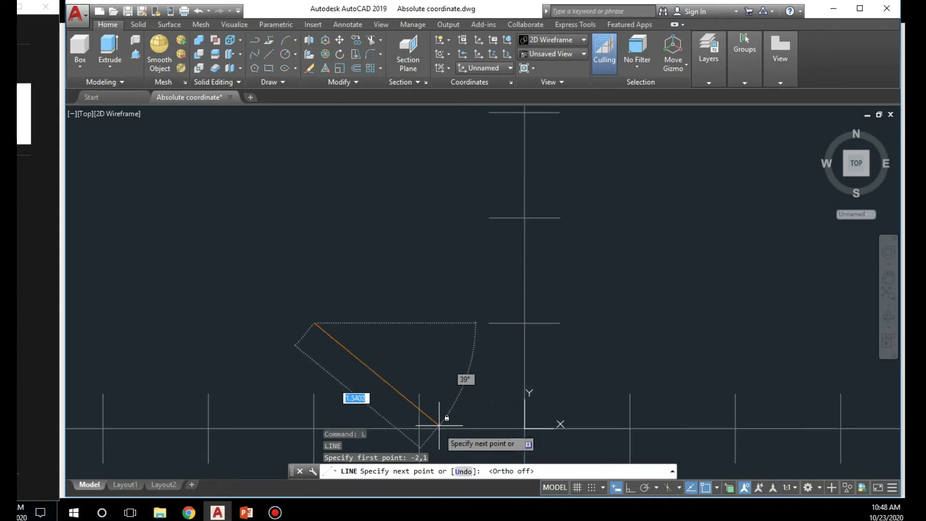
{"action": "scroll", "coordinate": [434, 386], "scroll_direction": "down", "scroll_amount": 2}
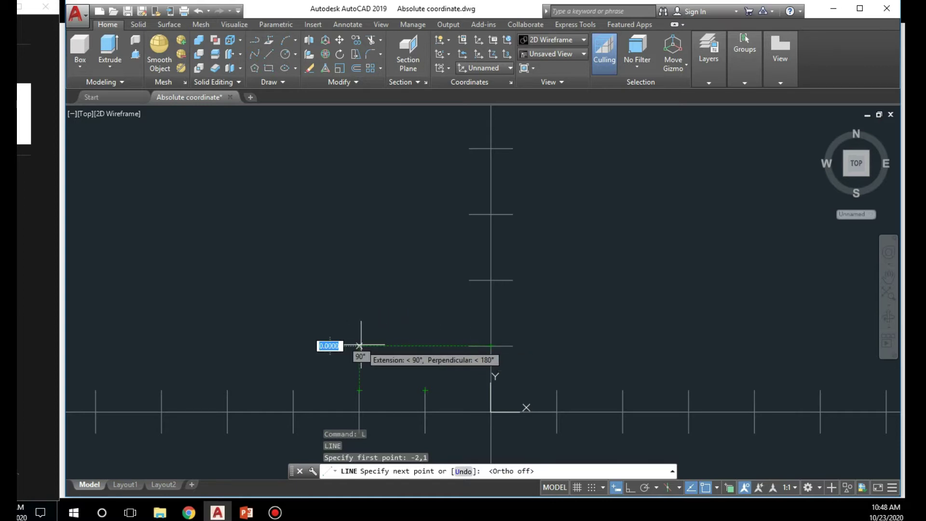
{"action": "scroll", "coordinate": [629, 263], "scroll_direction": "down", "scroll_amount": 4}
{"action": "scroll", "coordinate": [647, 253], "scroll_direction": "up", "scroll_amount": 4}
{"action": "middle_click_drag", "start_coordinate": [647, 253], "coordinate": [591, 323]}
{"action": "scroll", "coordinate": [604, 283], "scroll_direction": "down", "scroll_amount": 2}
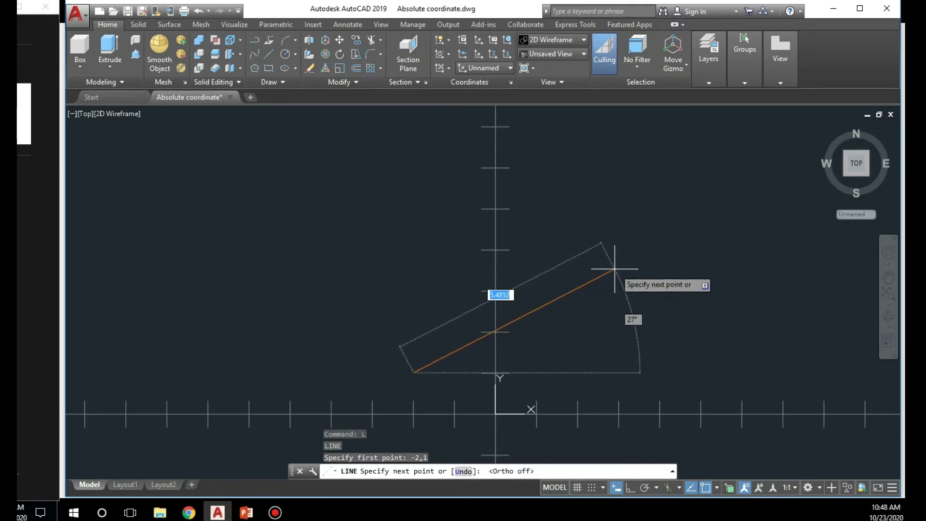
{"action": "scroll", "coordinate": [631, 252], "scroll_direction": "up", "scroll_amount": 2}
{"action": "scroll", "coordinate": [590, 290], "scroll_direction": "down", "scroll_amount": 2}
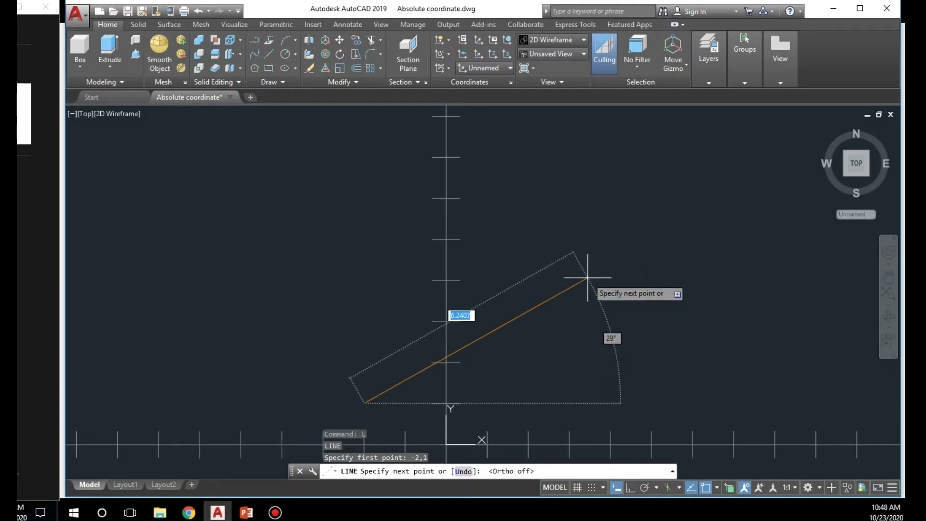
{"action": "scroll", "coordinate": [588, 277], "scroll_direction": "down", "scroll_amount": 2}
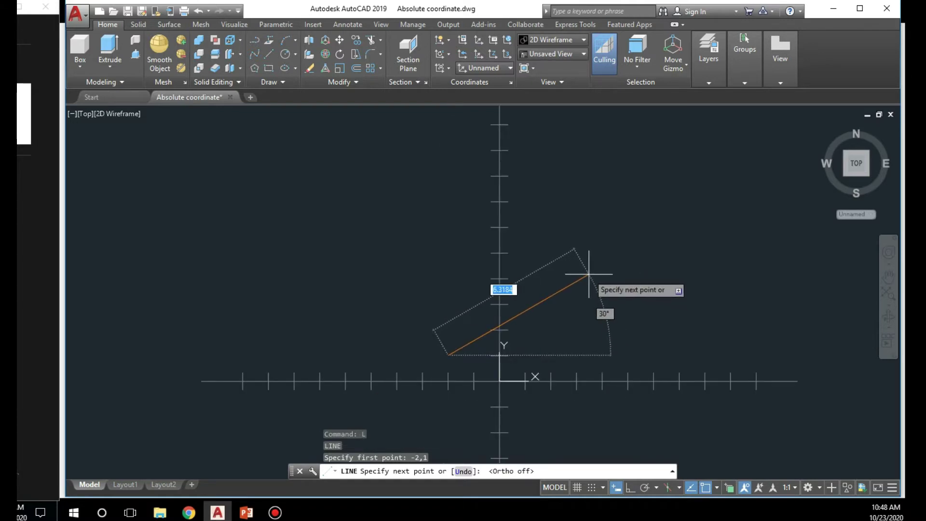
{"action": "scroll", "coordinate": [589, 274], "scroll_direction": "down", "scroll_amount": 2}
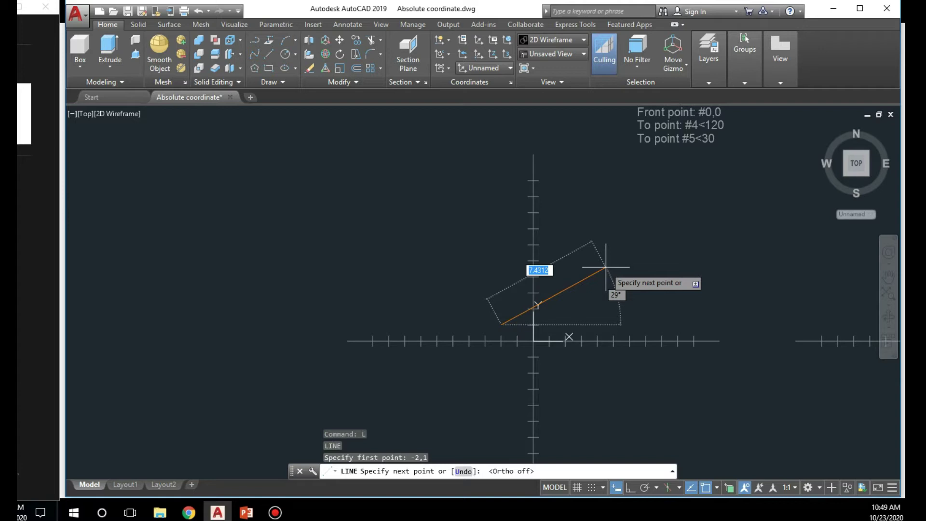
- End the line at absolute point 3,4 and finish the LINE command
{"action": "type", "text": "#"}
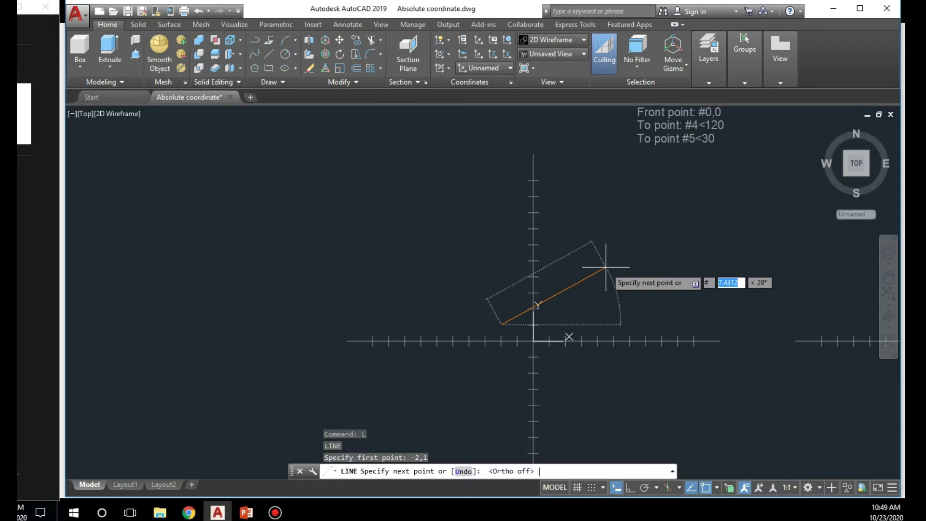
{"action": "type", "text": "3"}
{"action": "key", "text": "Tab"}
{"action": "type", "text": "4"}
{"action": "key", "text": "Return"}
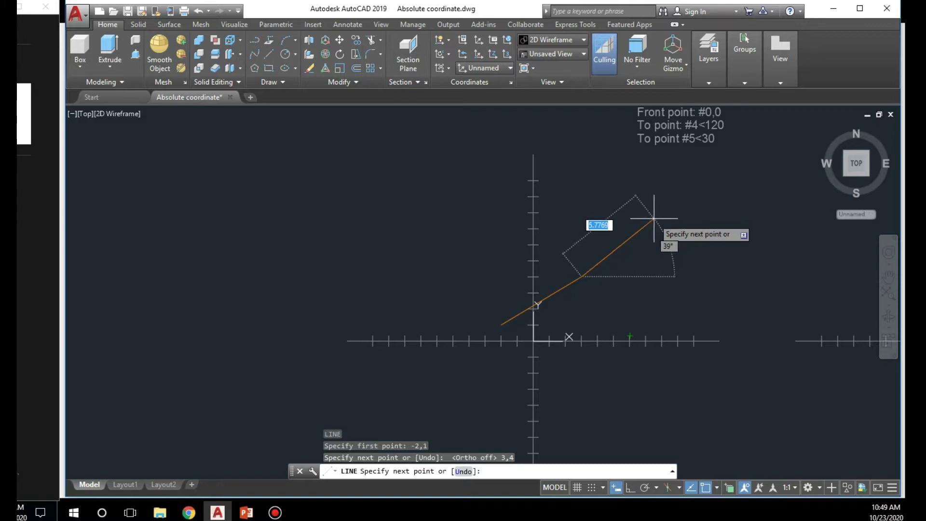
{"action": "right_click", "coordinate": [654, 219]}
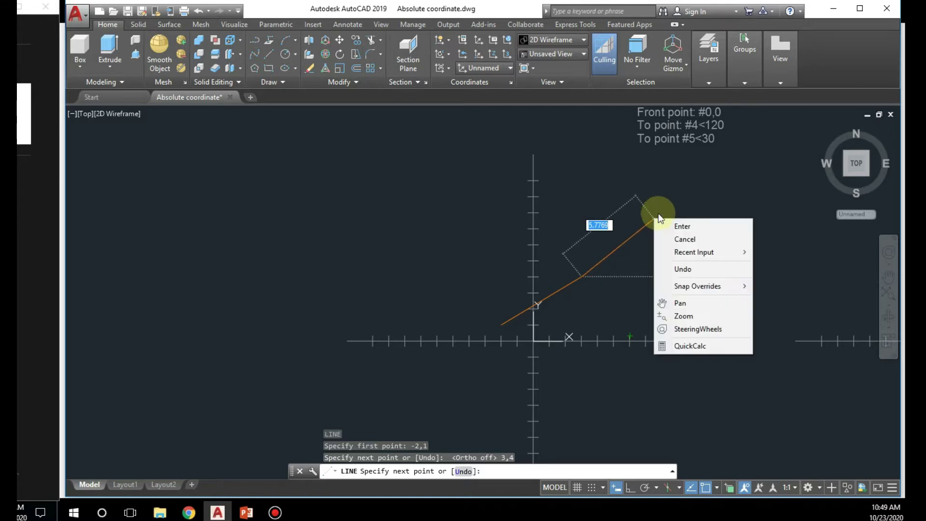
{"action": "left_click", "coordinate": [685, 232]}
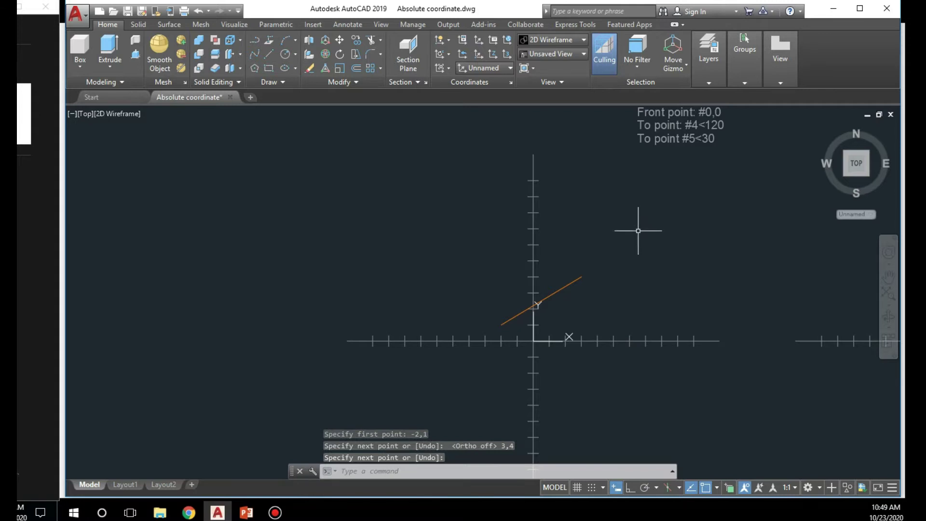
{"action": "scroll", "coordinate": [574, 309], "scroll_direction": "up", "scroll_amount": 4}
{"action": "scroll", "coordinate": [600, 275], "scroll_direction": "down", "scroll_amount": 1}
{"action": "scroll", "coordinate": [614, 269], "scroll_direction": "down", "scroll_amount": 2}
{"action": "scroll", "coordinate": [579, 294], "scroll_direction": "down", "scroll_amount": 1}
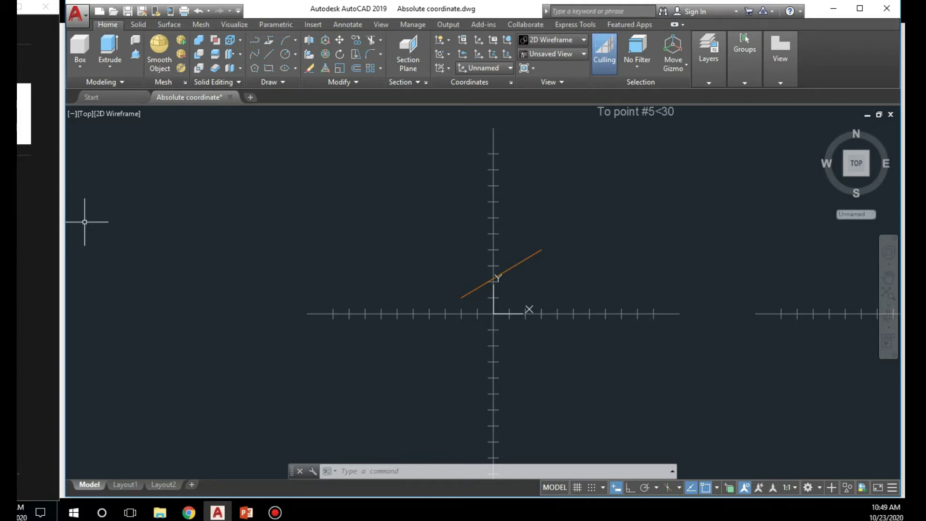
{"action": "left_click", "coordinate": [386, 471]}
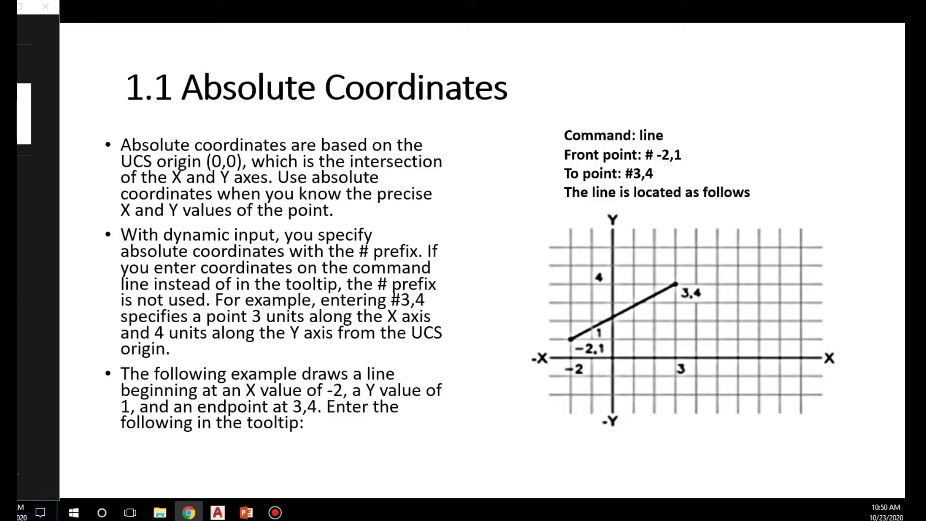
{"action": "mouse_move", "coordinate": [476, 246]}
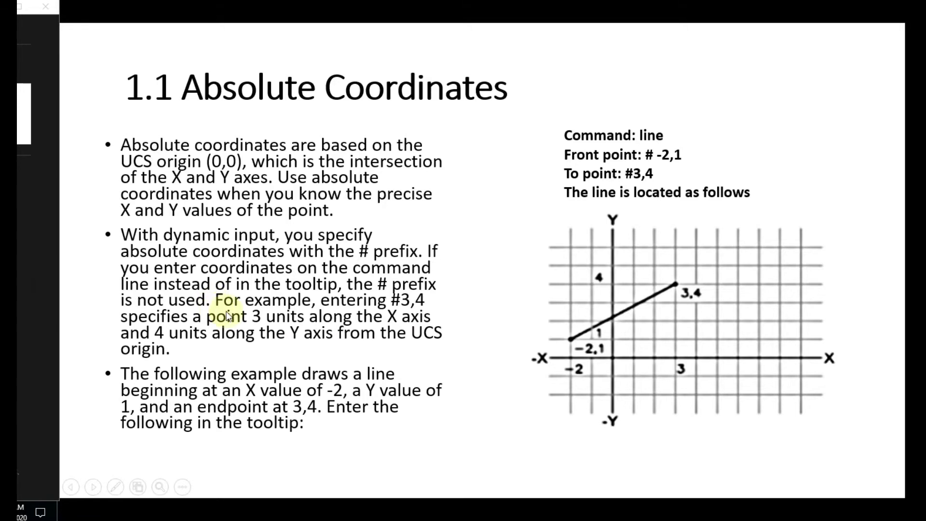
- Advance the slideshow to the 1.2 Relative Coordinates slide
{"action": "left_click", "coordinate": [479, 265]}
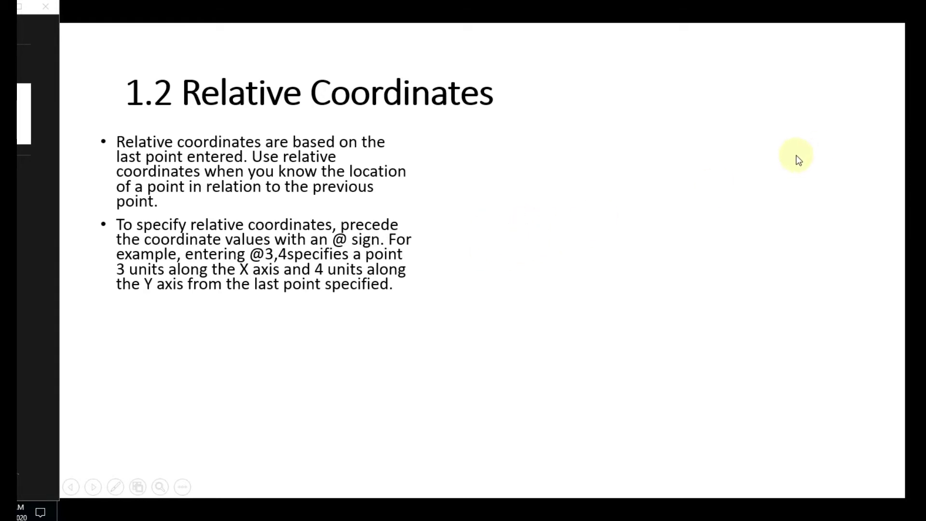
- Reveal the triangle bullet, the @5,0, @0,3, @-5,-3 commands and the grid diagram
{"action": "left_click", "coordinate": [627, 197]}
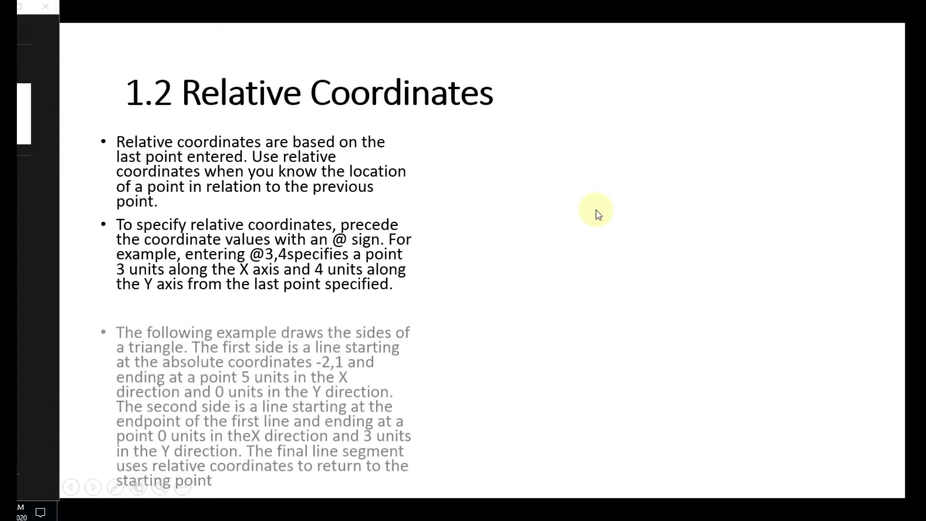
{"action": "left_click", "coordinate": [545, 222]}
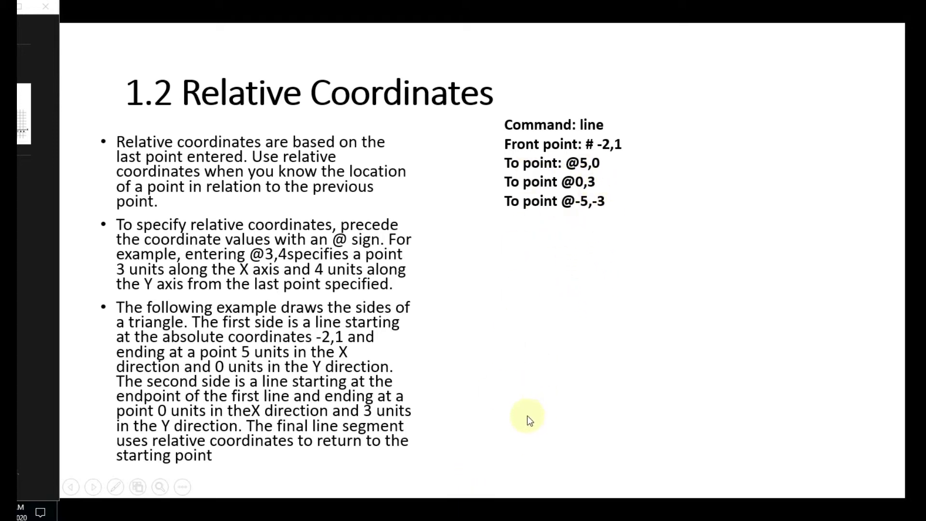
{"action": "left_click", "coordinate": [542, 362]}
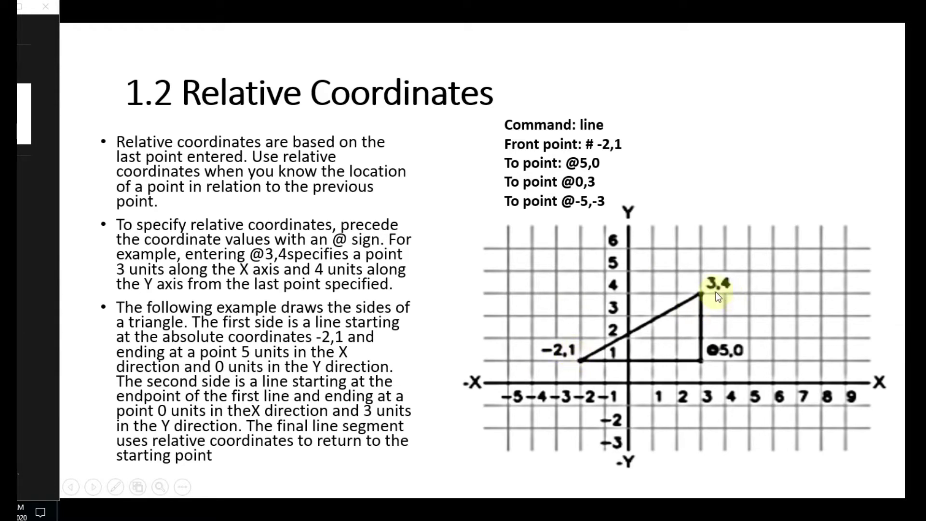
{"action": "left_click", "coordinate": [717, 347]}
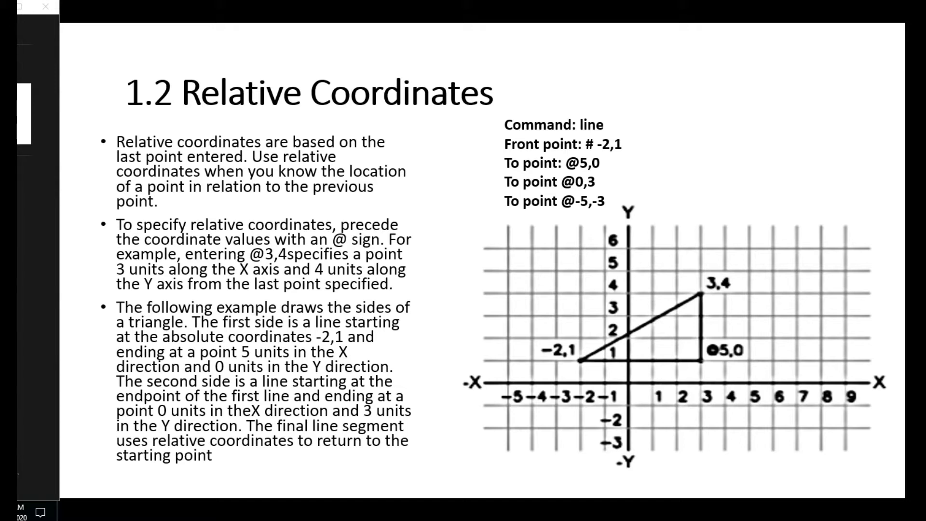
- Return to AutoCAD and undo the zoom and the line from -2,1 to 3,4
{"action": "key", "text": "alt+Tab"}
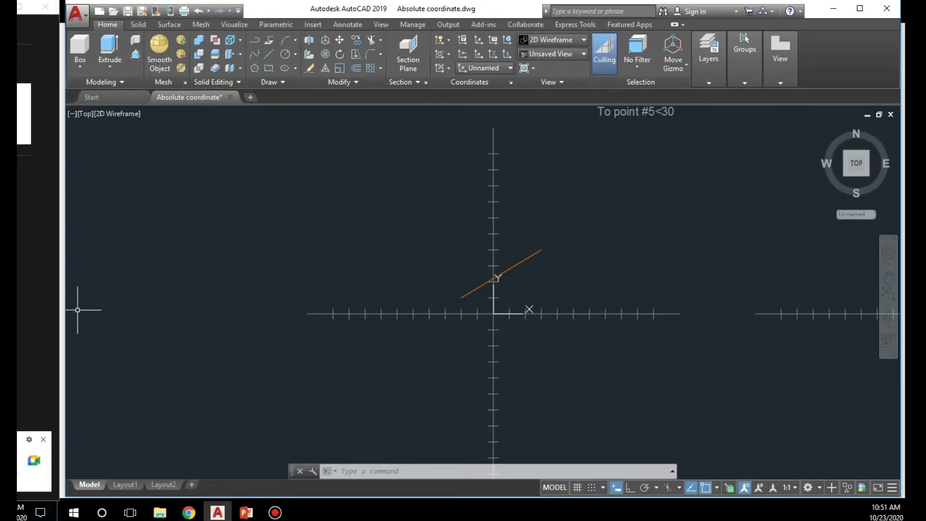
{"action": "key", "text": "alt+Tab"}
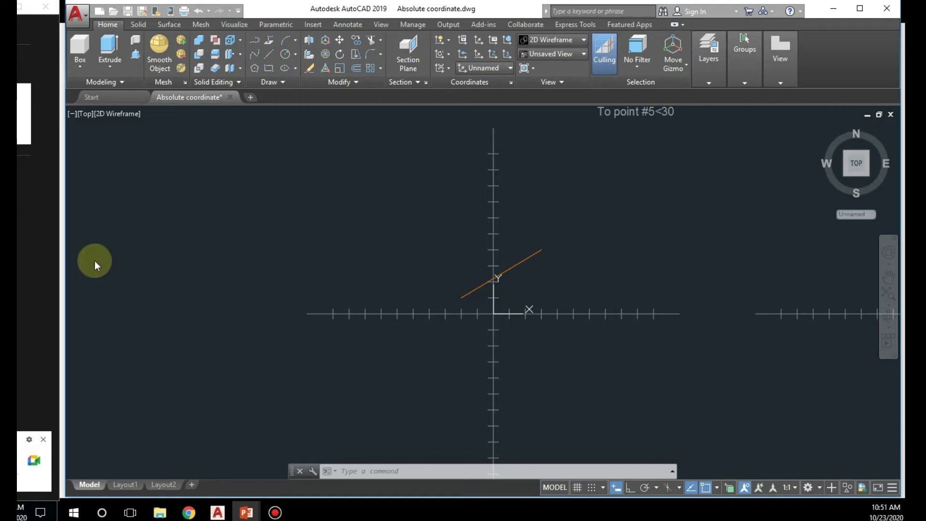
{"action": "scroll", "coordinate": [552, 227], "scroll_direction": "up", "scroll_amount": 4}
{"action": "scroll", "coordinate": [449, 228], "scroll_direction": "down", "scroll_amount": 6}
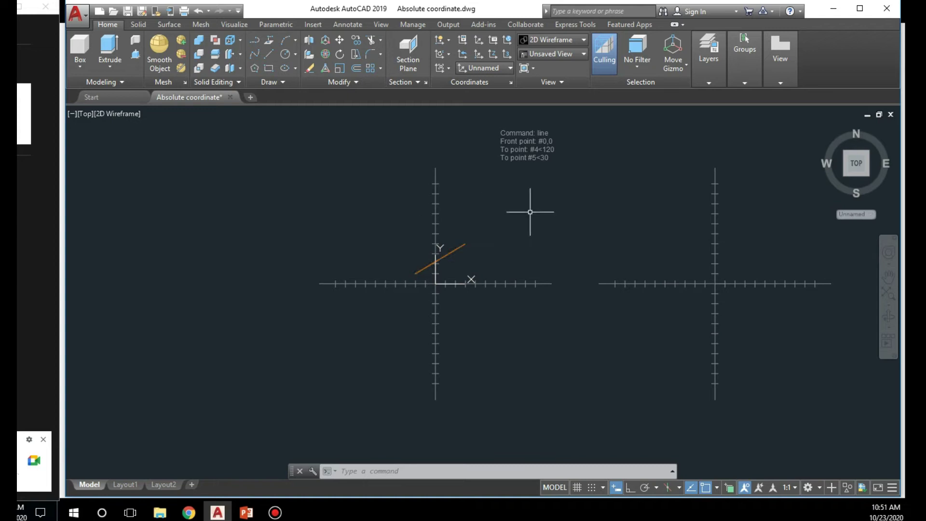
{"action": "scroll", "coordinate": [459, 211], "scroll_direction": "up", "scroll_amount": 2}
{"action": "scroll", "coordinate": [465, 227], "scroll_direction": "down", "scroll_amount": 1}
{"action": "scroll", "coordinate": [478, 218], "scroll_direction": "down", "scroll_amount": 1}
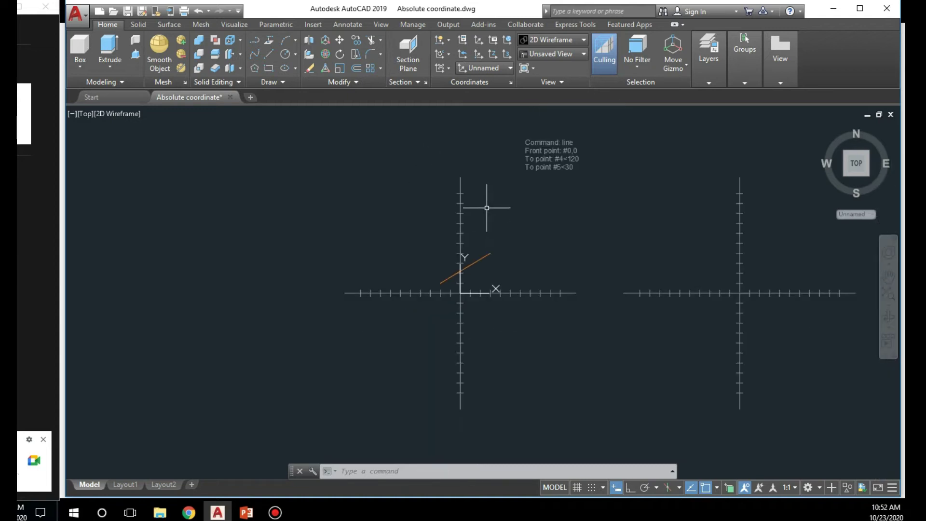
{"action": "key", "text": "ctrl+z"}
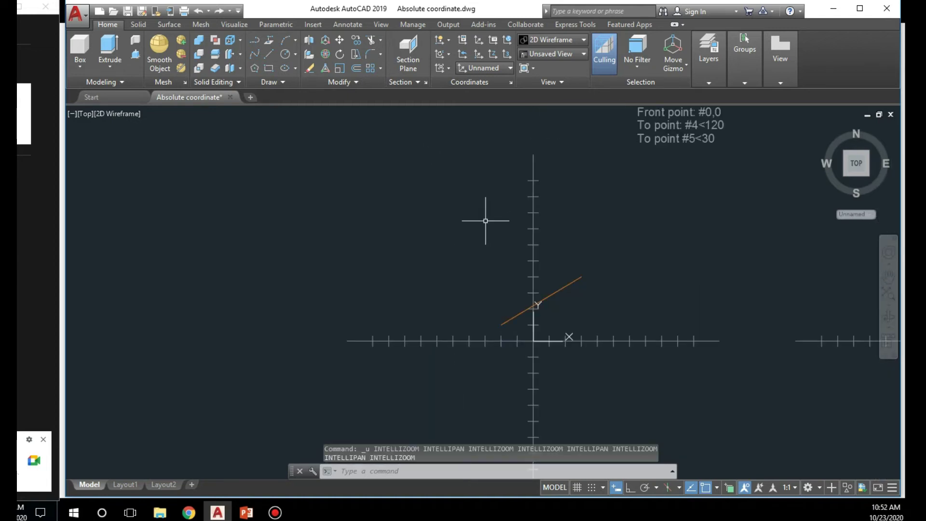
{"action": "key", "text": "ctrl+z"}
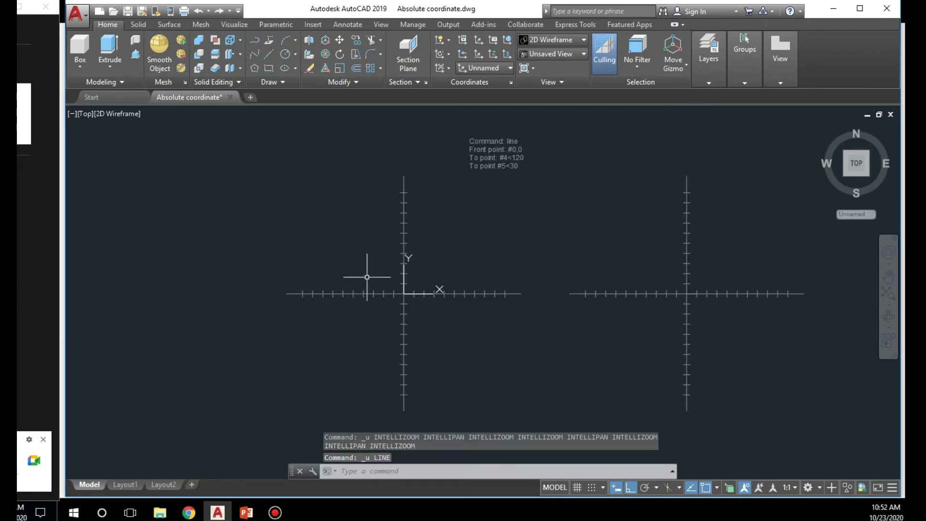
- Pan the view toward the axes, then start and cancel a multiline text command
{"action": "scroll", "coordinate": [370, 260], "scroll_direction": "up", "scroll_amount": 5}
{"action": "middle_click_drag", "start_coordinate": [372, 253], "coordinate": [428, 314]}
{"action": "scroll", "coordinate": [428, 314], "scroll_direction": "down", "scroll_amount": 5}
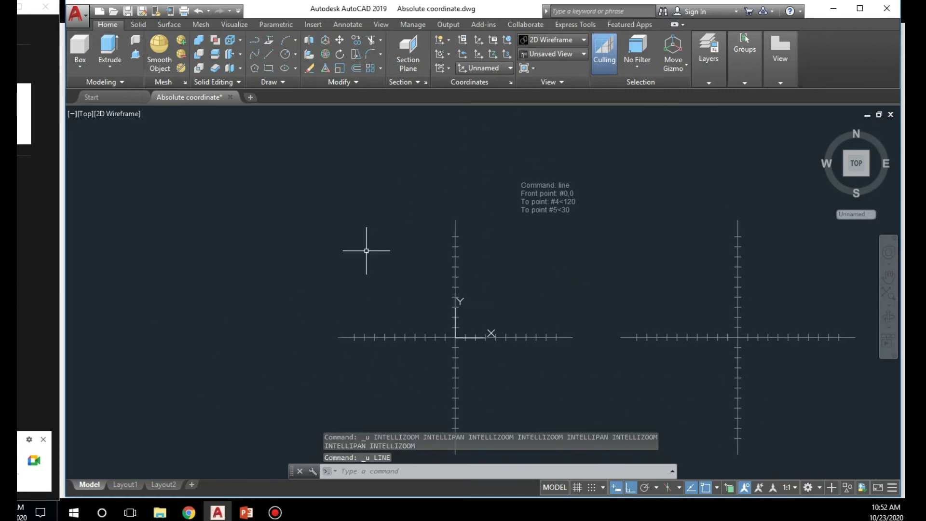
{"action": "left_click", "coordinate": [305, 236]}
{"action": "type", "text": "mt"}
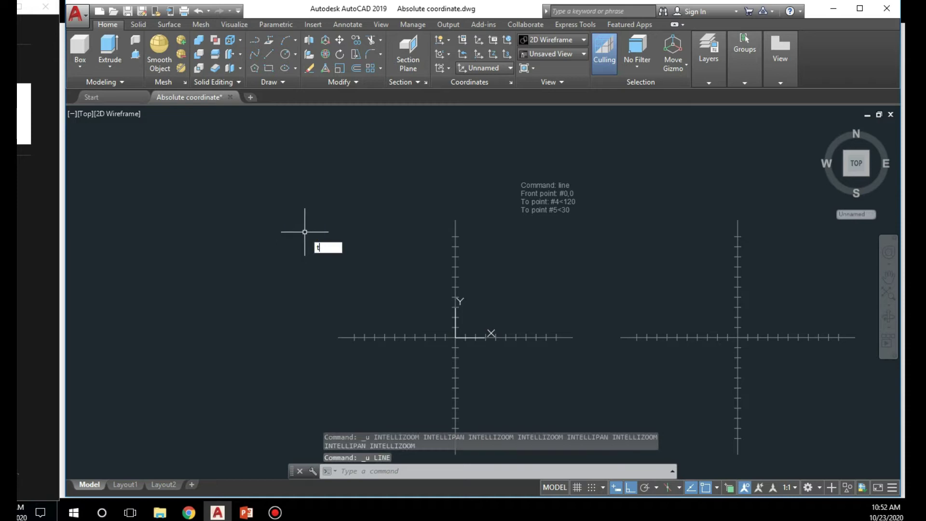
{"action": "key", "text": "Return"}
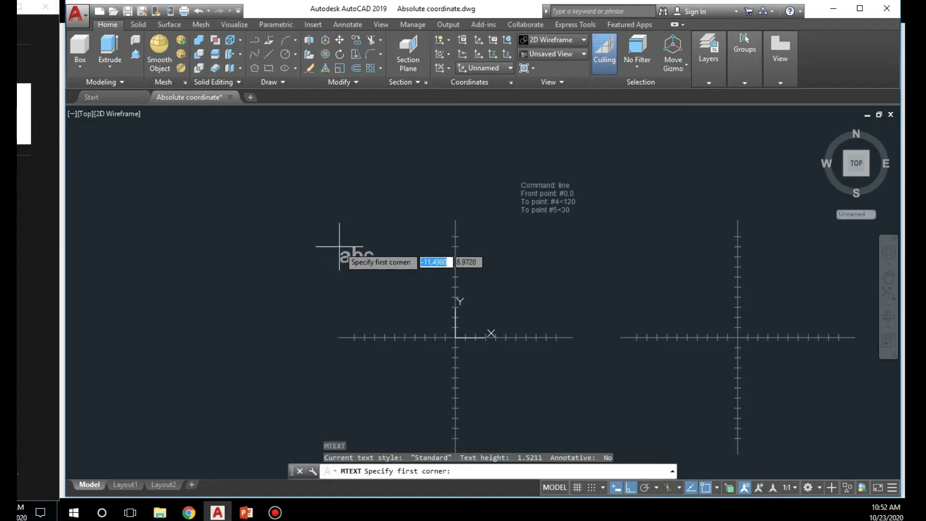
{"action": "key", "text": "Escape"}
- Try placing the pasted line-command notes as single-line text, then cancel the attempt
{"action": "type", "text": "T"}
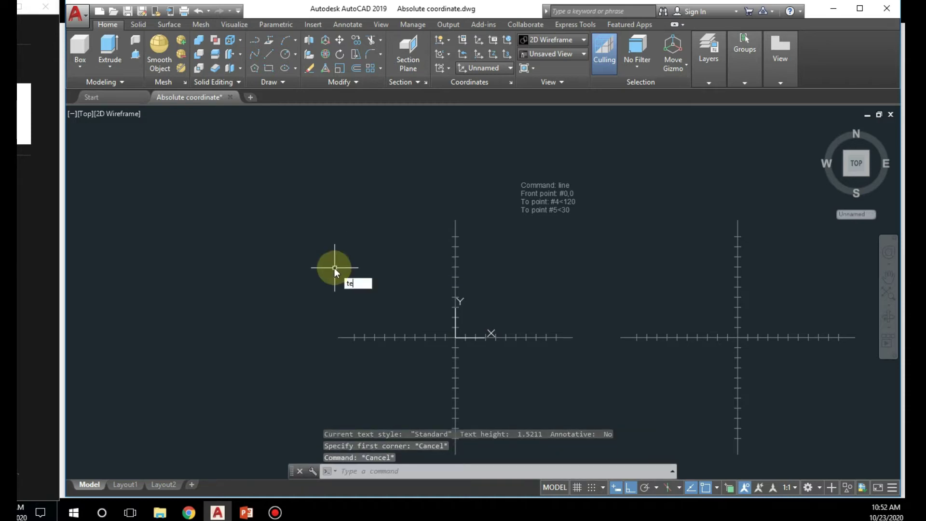
{"action": "type", "text": "EXT"}
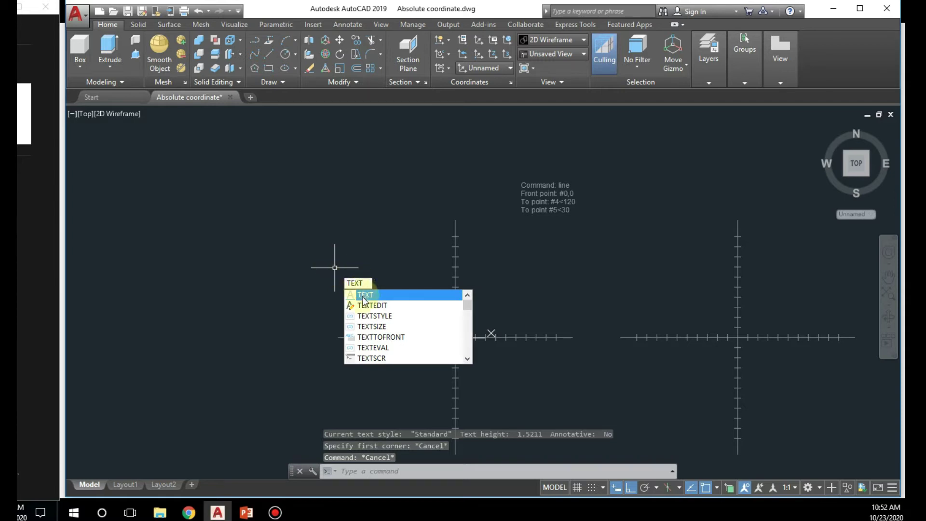
{"action": "left_click", "coordinate": [366, 295]}
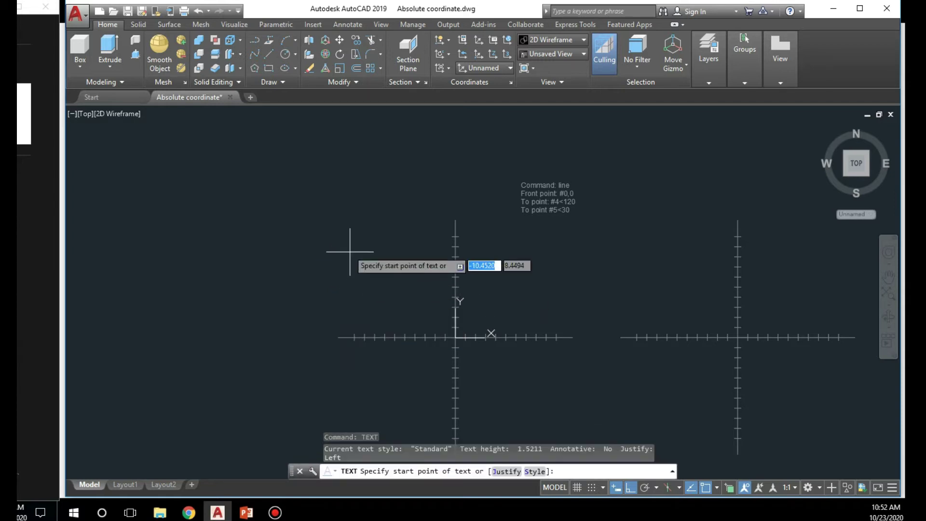
{"action": "left_click", "coordinate": [301, 249]}
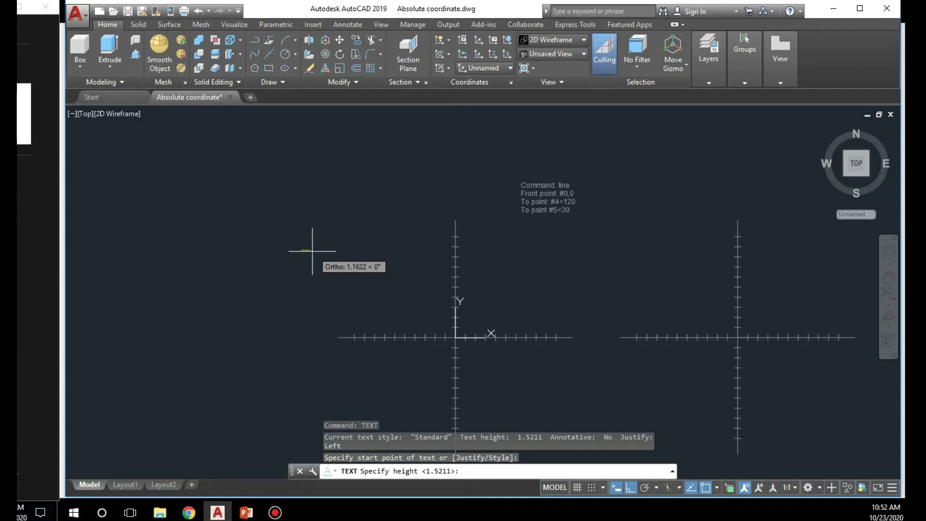
{"action": "left_click", "coordinate": [313, 251]}
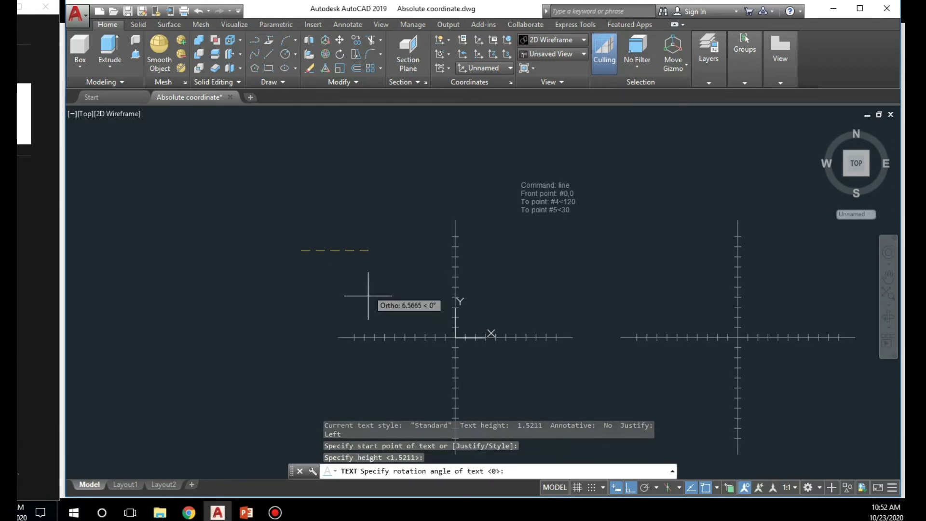
{"action": "left_click", "coordinate": [306, 250]}
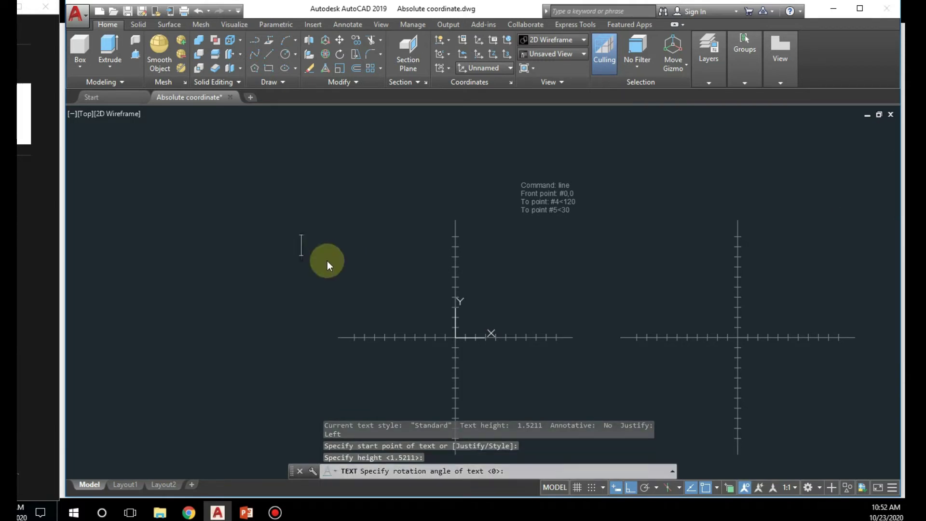
{"action": "type", "text": "Command: line Front point: # -2,1 To point: @5,0 To point @0,3 To point @-5,-3"}
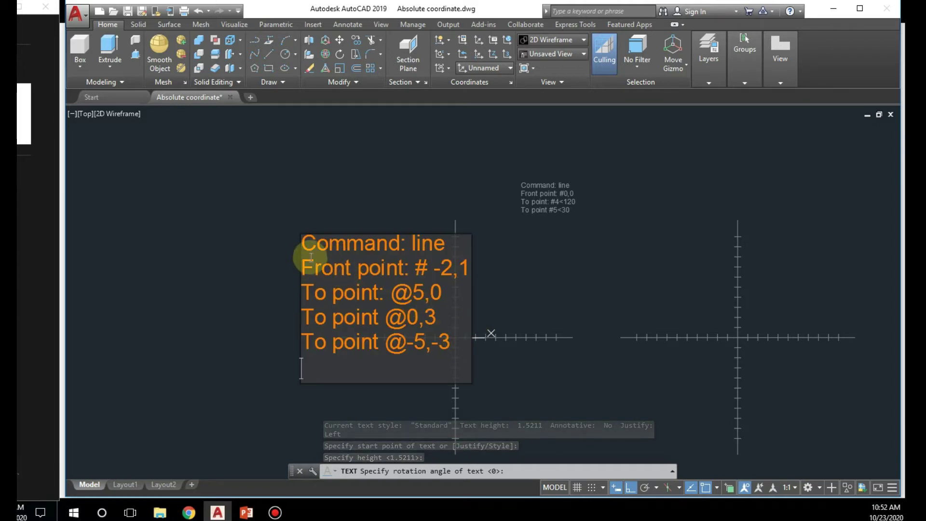
{"action": "mouse_move", "coordinate": [304, 242]}
{"action": "left_mouse_down"}
{"action": "mouse_move", "coordinate": [441, 350]}
{"action": "mouse_move", "coordinate": [458, 347]}
{"action": "left_mouse_up"}
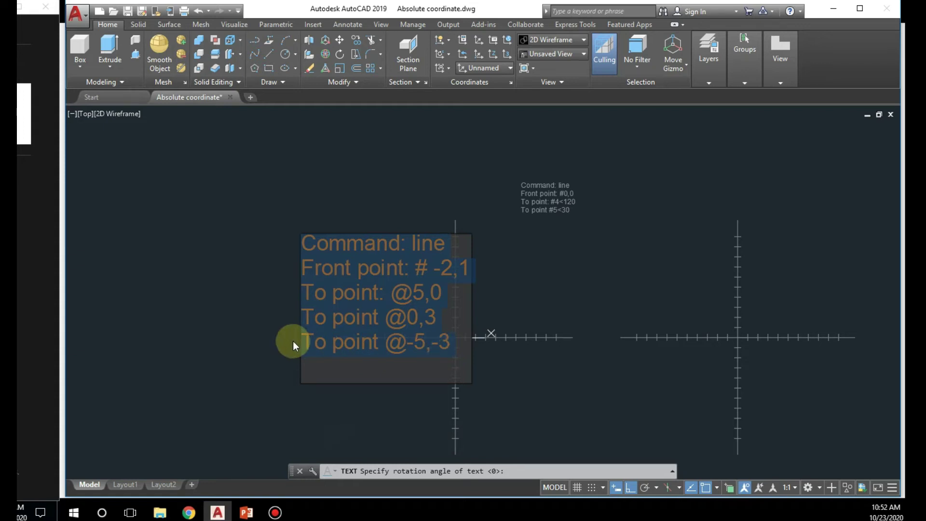
{"action": "type", "text": "s"}
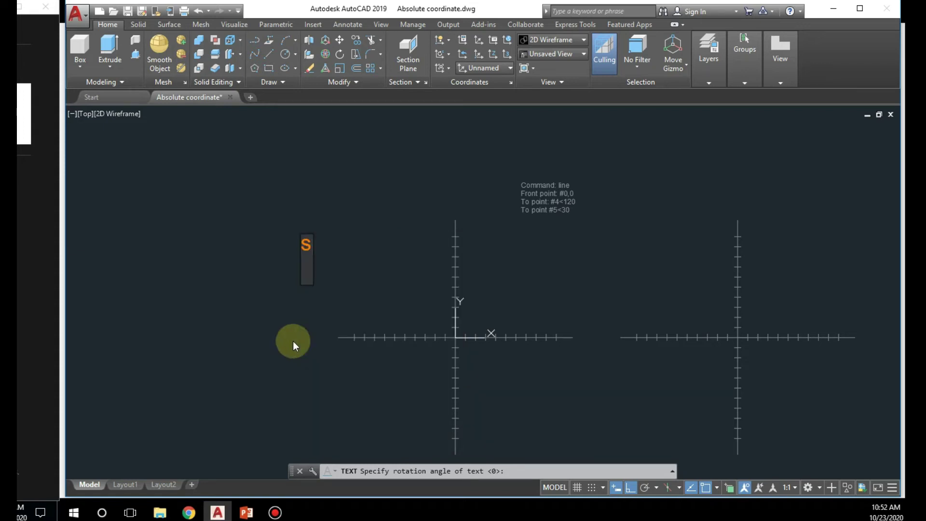
{"action": "type", "text": "cale"}
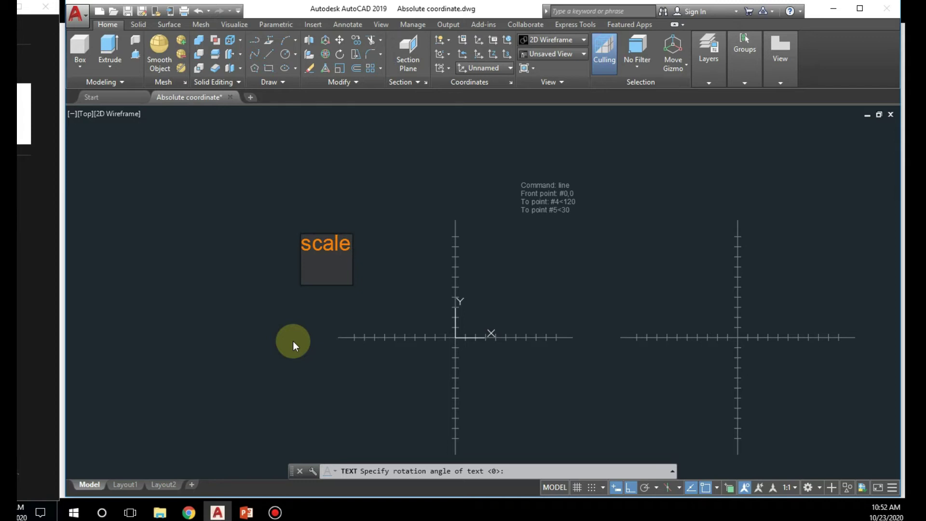
{"action": "key", "text": "ctrl+z"}
{"action": "key", "text": "Escape"}
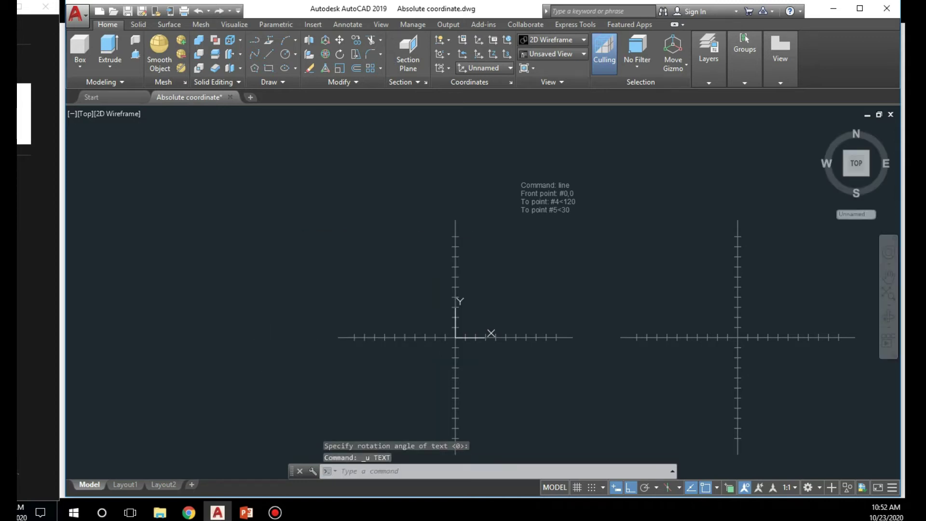
{"action": "key", "text": "ctrl+y"}
{"action": "key", "text": "ctrl+y"}
{"action": "left_click_drag", "start_coordinate": [275, 244], "coordinate": [279, 247]}
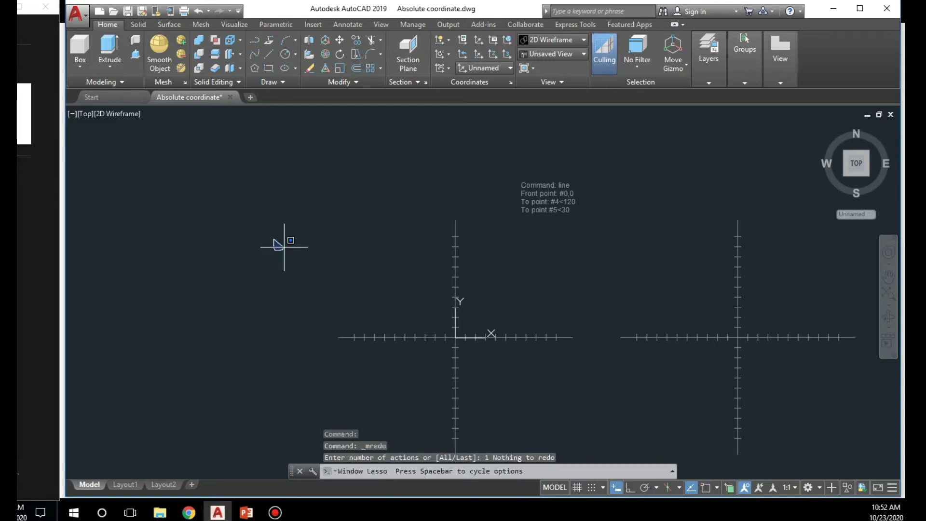
{"action": "key", "text": "Escape"}
- Place the pasted triangle notes as single-line text above-left of the axes
{"action": "type", "text": "TE"}
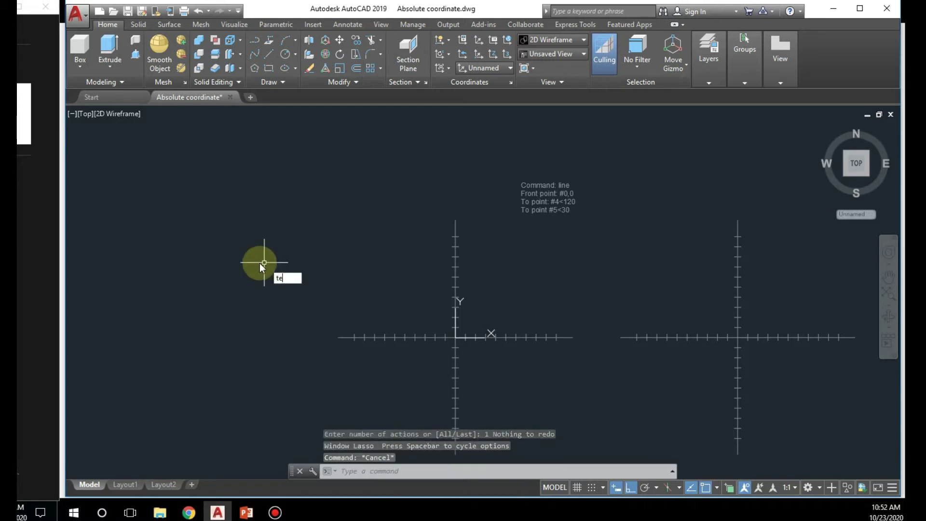
{"action": "type", "text": "xt"}
{"action": "key", "text": "Return"}
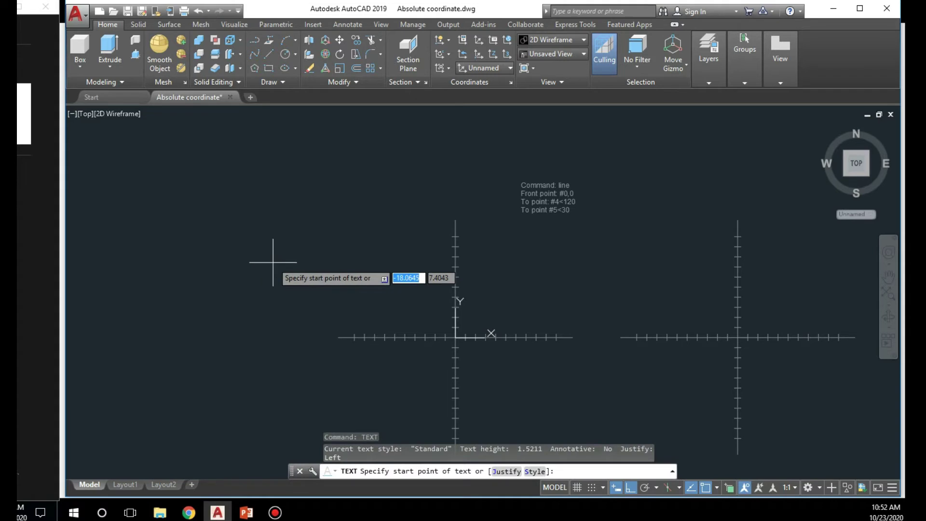
{"action": "left_click", "coordinate": [276, 265]}
{"action": "key", "text": "Return"}
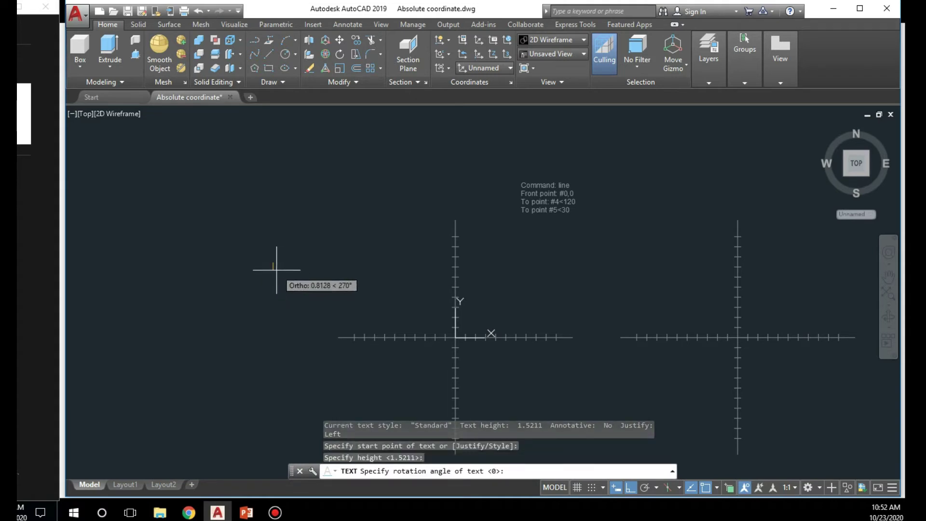
{"action": "key", "text": "Return"}
{"action": "key", "text": "ctrl+v"}
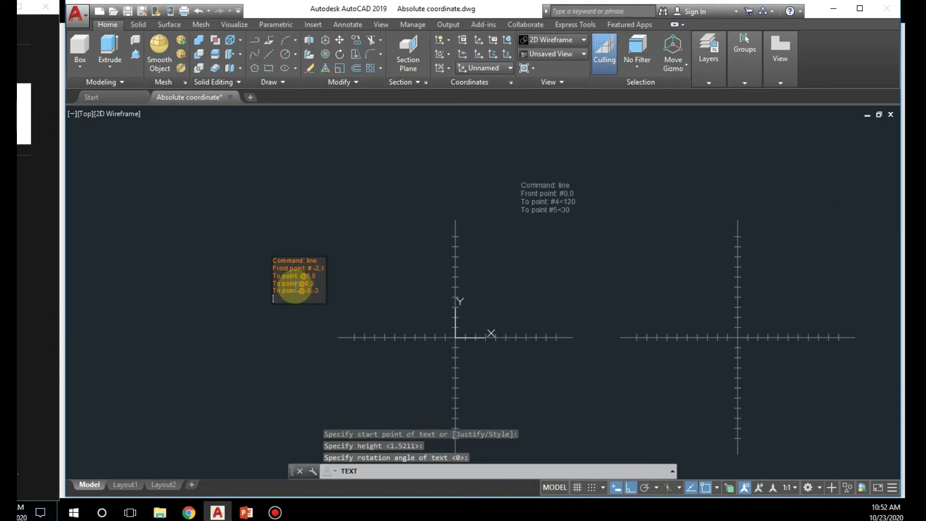
{"action": "left_click", "coordinate": [376, 296]}
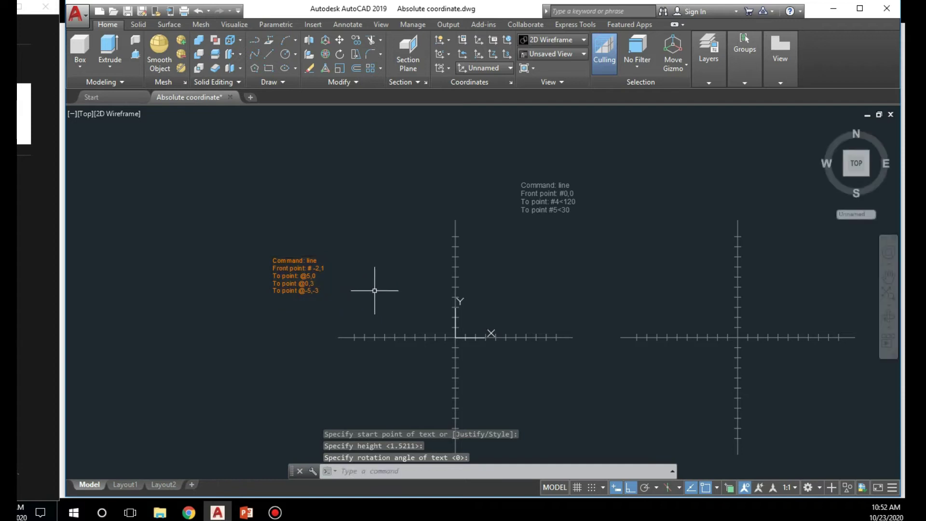
{"action": "scroll", "coordinate": [374, 292], "scroll_direction": "up", "scroll_amount": 4}
{"action": "scroll", "coordinate": [384, 292], "scroll_direction": "down", "scroll_amount": 2}
- Enlarge the view of the notes, cancel the mistyped L4, and start LINE
{"action": "middle_click_drag", "start_coordinate": [389, 293], "coordinate": [352, 263]}
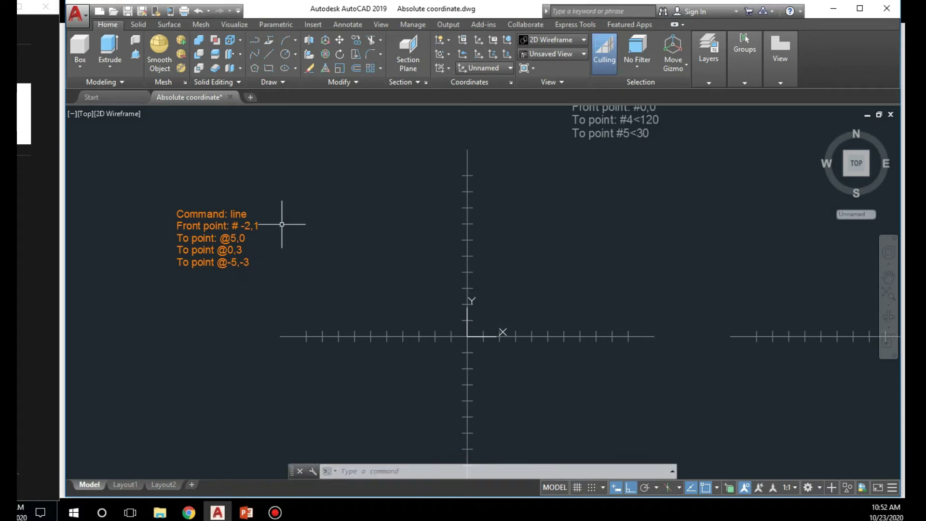
{"action": "type", "text": "L4"}
{"action": "key", "text": "Return"}
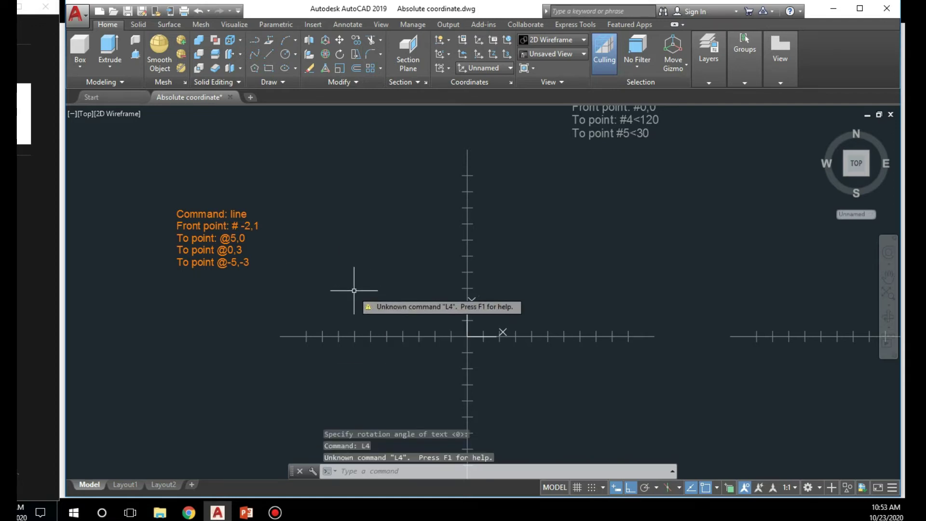
{"action": "key", "text": "Escape"}
{"action": "key", "text": "Escape"}
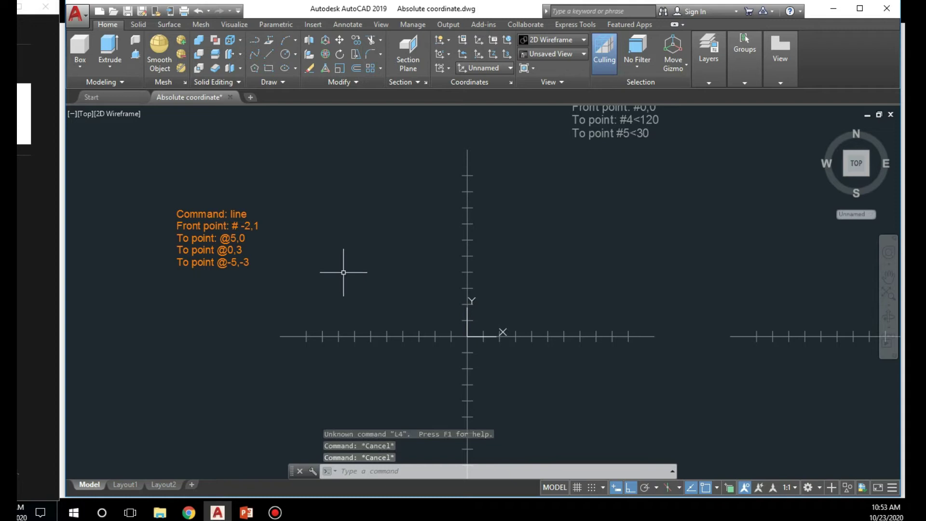
{"action": "type", "text": "l"}
{"action": "key", "text": "Return"}
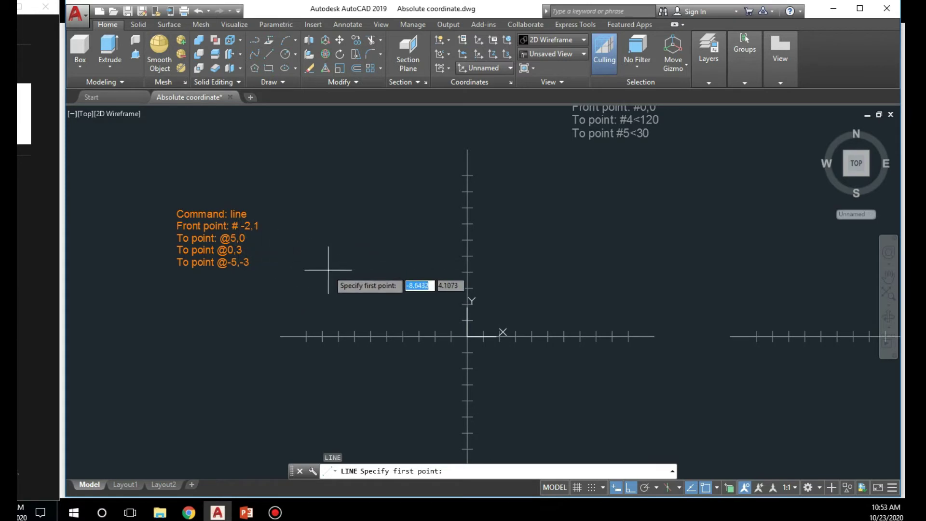
- Start the line at absolute -2,1 and enter a first-leg length of 5
{"action": "type", "text": "#"}
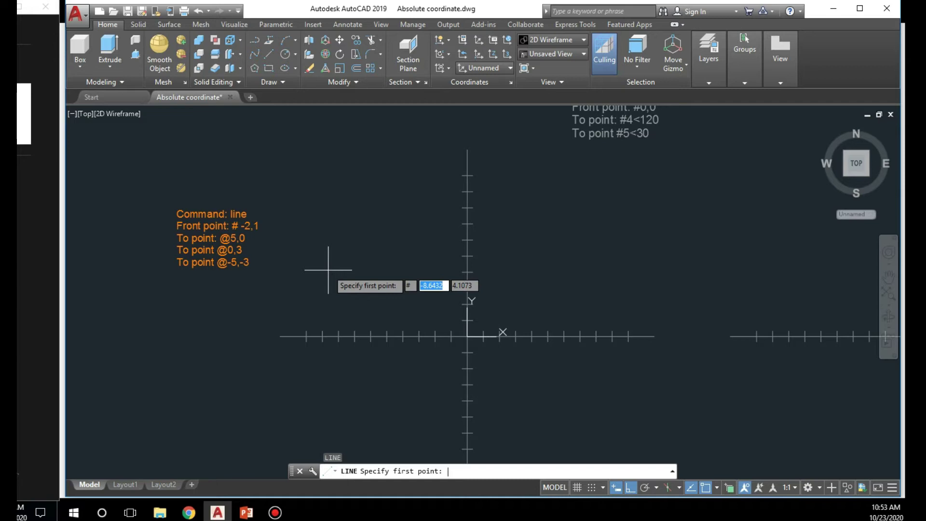
{"action": "type", "text": "-2"}
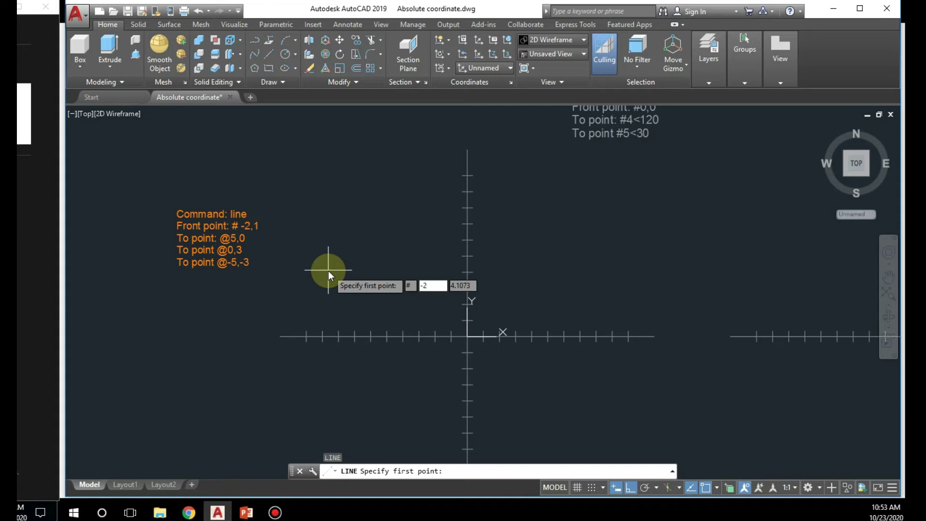
{"action": "type", "text": ","}
{"action": "type", "text": ","}
{"action": "type", "text": "1"}
{"action": "key", "text": "Return"}
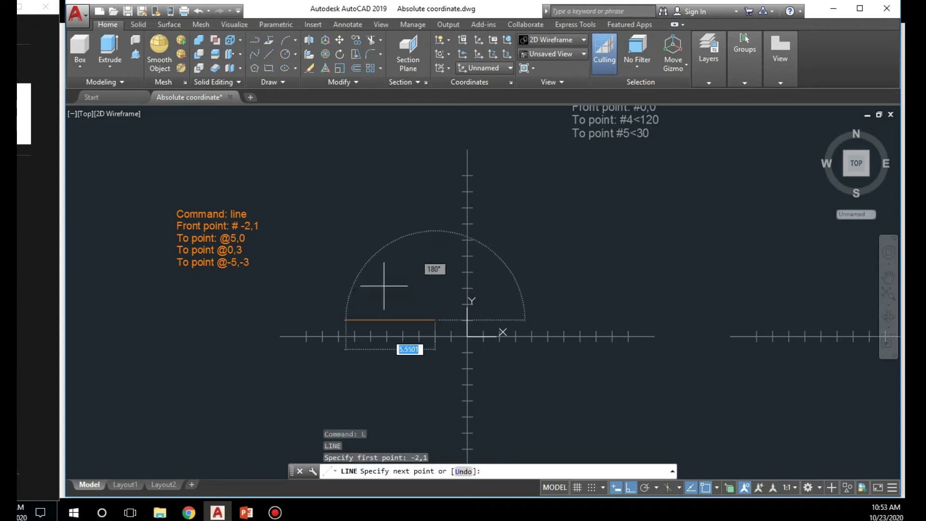
{"action": "scroll", "coordinate": [545, 369], "scroll_direction": "up", "scroll_amount": 4}
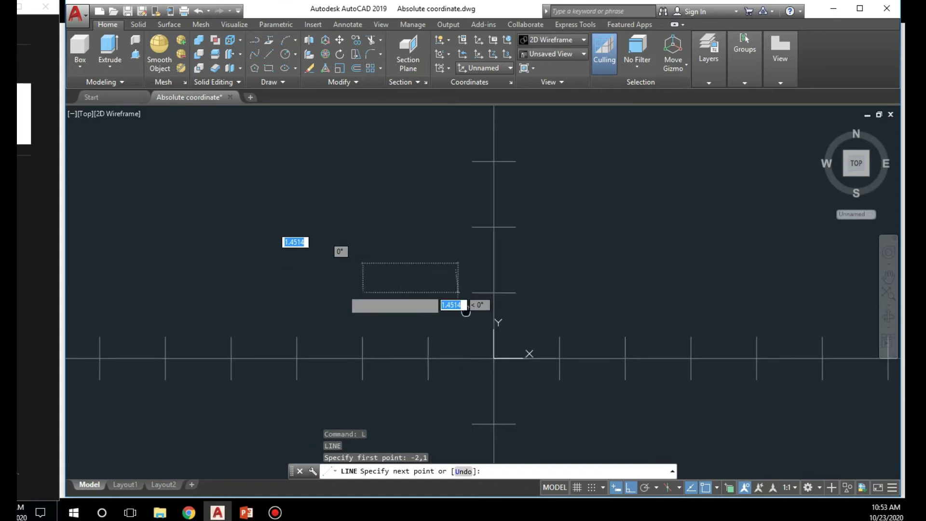
{"action": "scroll", "coordinate": [525, 303], "scroll_direction": "down", "scroll_amount": 2}
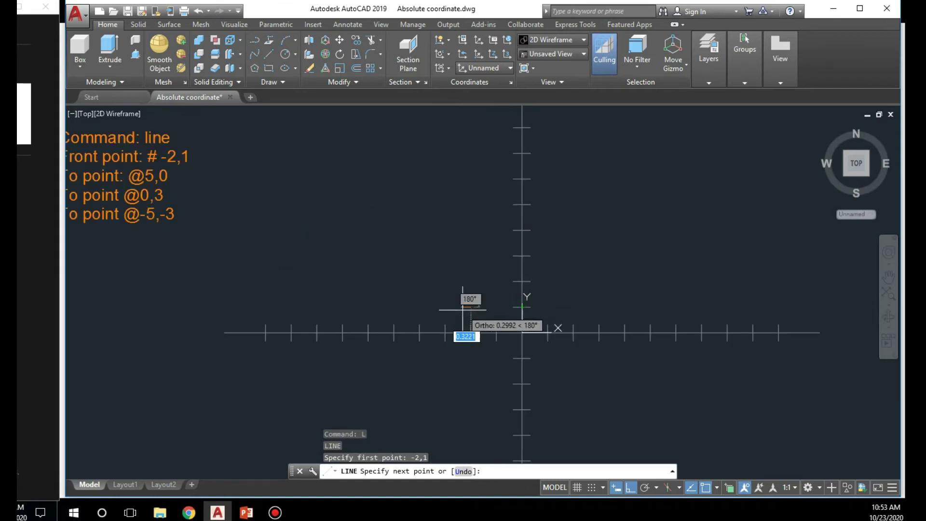
{"action": "scroll", "coordinate": [541, 321], "scroll_direction": "down", "scroll_amount": 2}
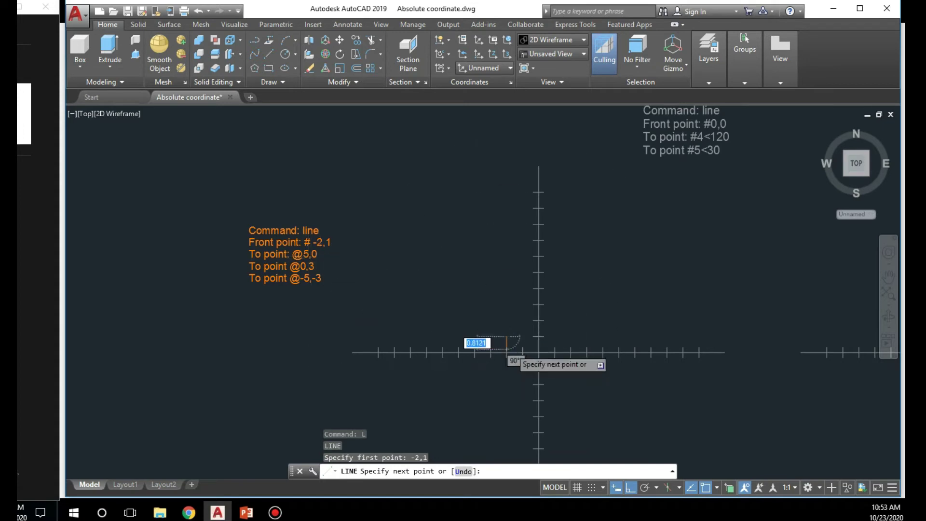
{"action": "scroll", "coordinate": [510, 346], "scroll_direction": "up", "scroll_amount": 2}
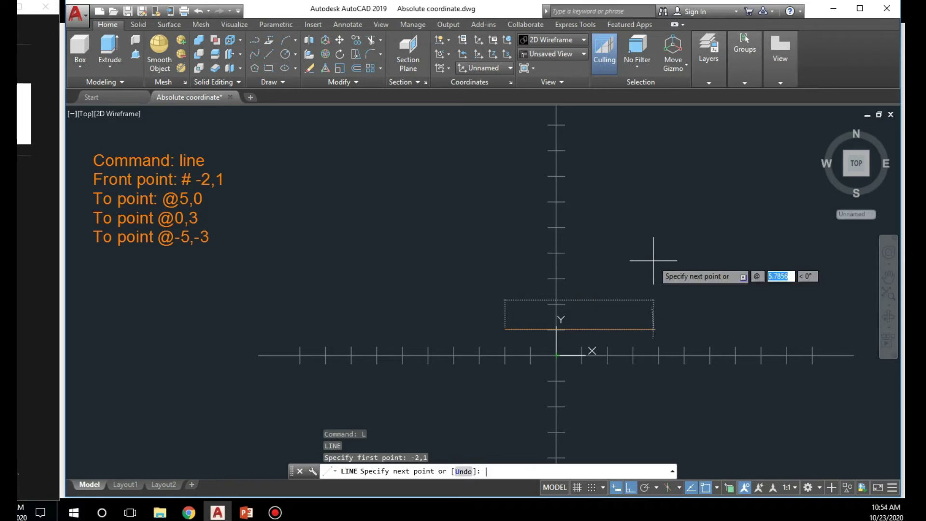
{"action": "type", "text": "5"}
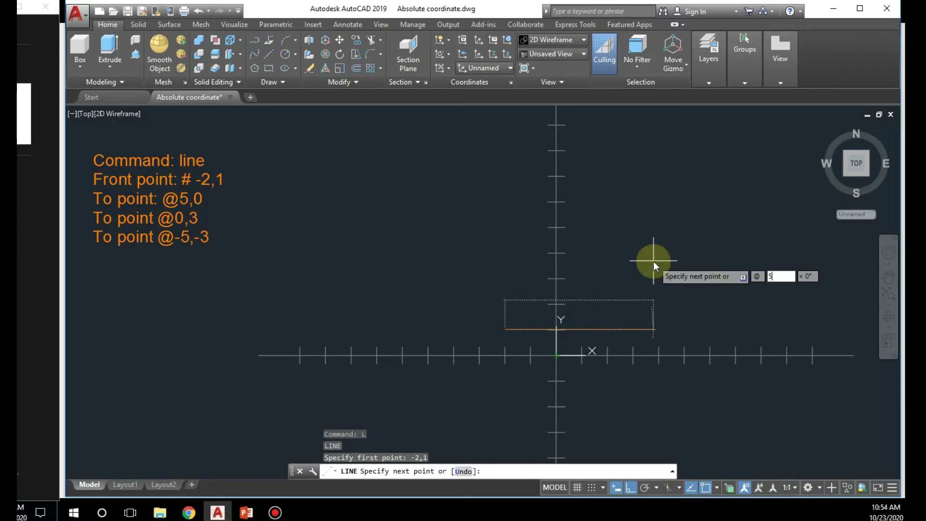
{"action": "key", "text": "Tab"}
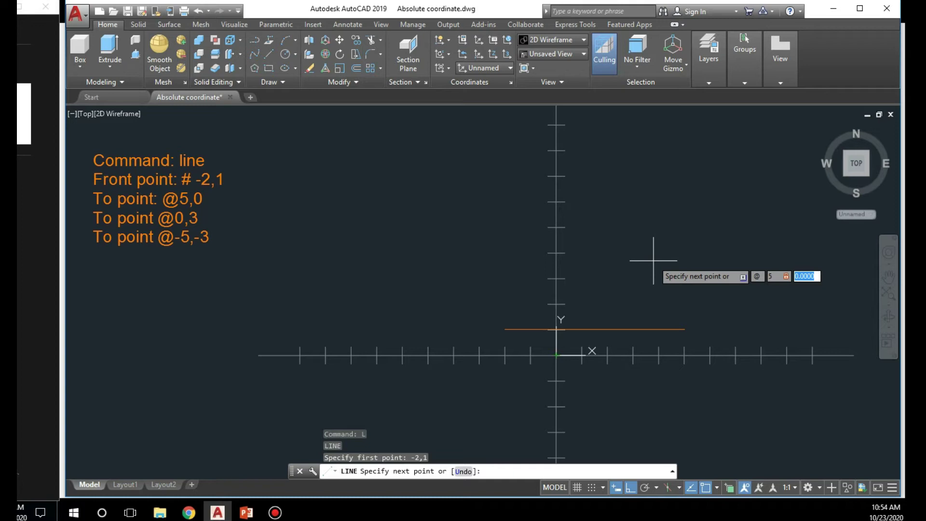
{"action": "type", "text": "0"}
- Draw the triangle legs @5,0, @0,3 and @-5,-3 from -2,1
{"action": "key", "text": "Return"}
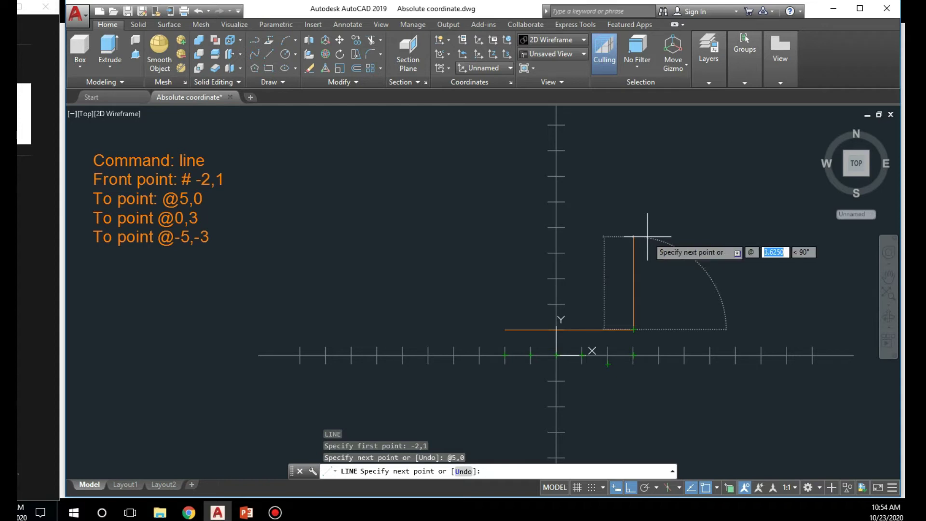
{"action": "type", "text": "0"}
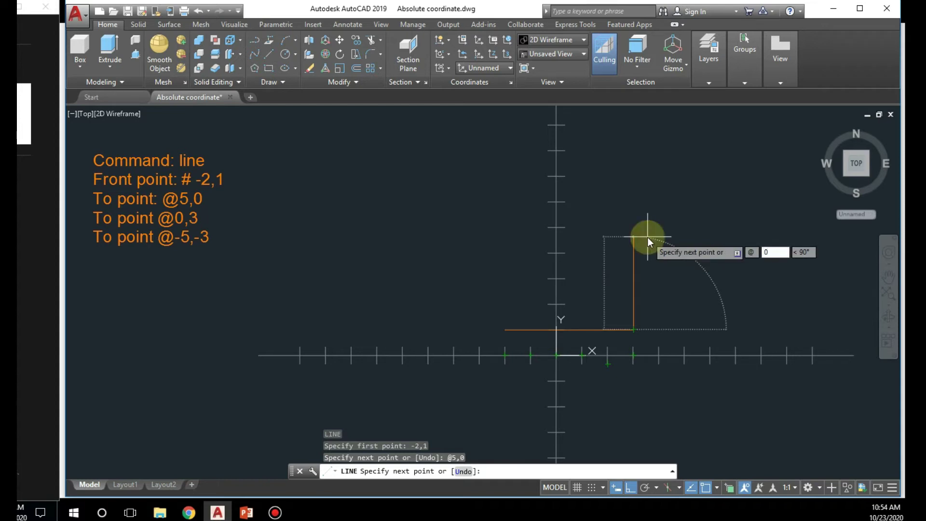
{"action": "type", "text": ",3"}
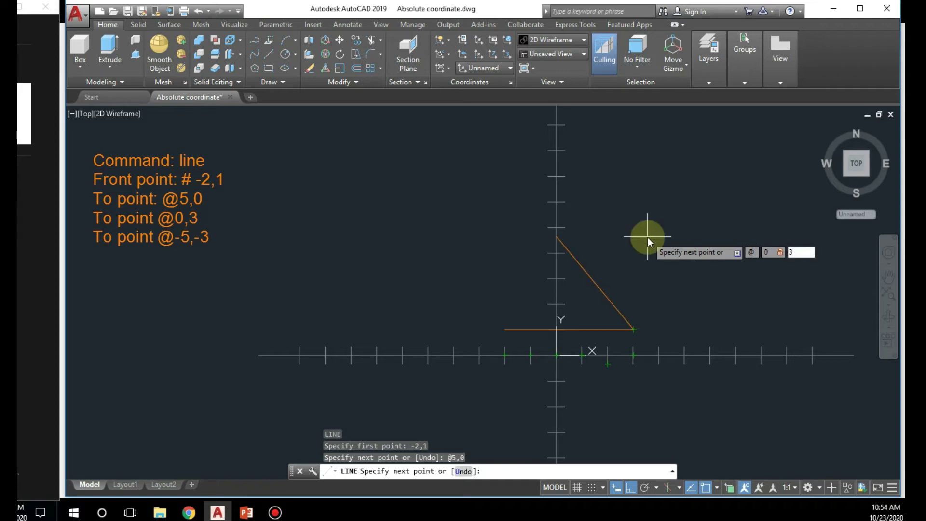
{"action": "key", "text": "Return"}
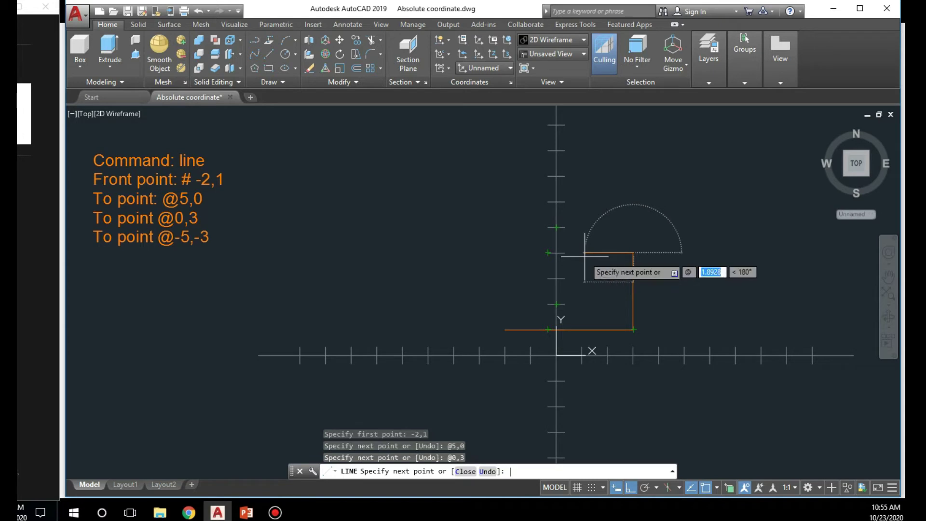
{"action": "type", "text": "-5"}
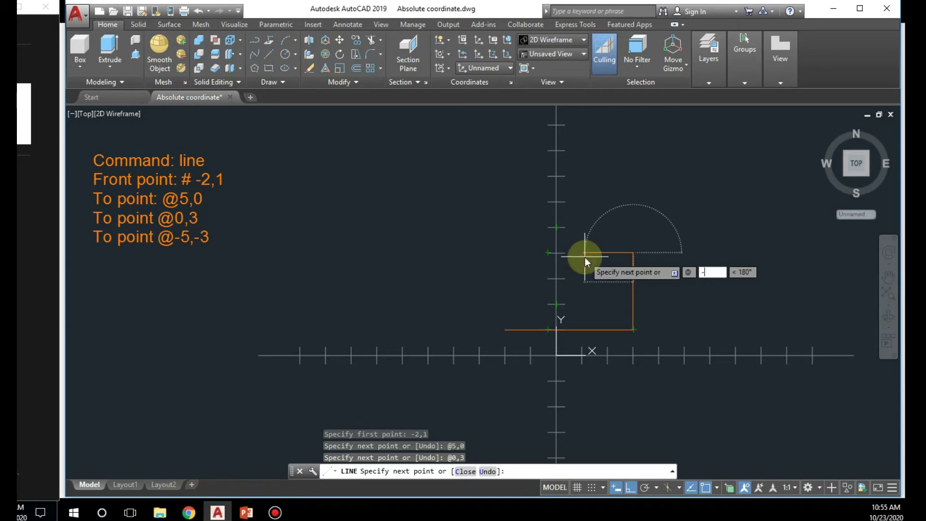
{"action": "type", "text": ","}
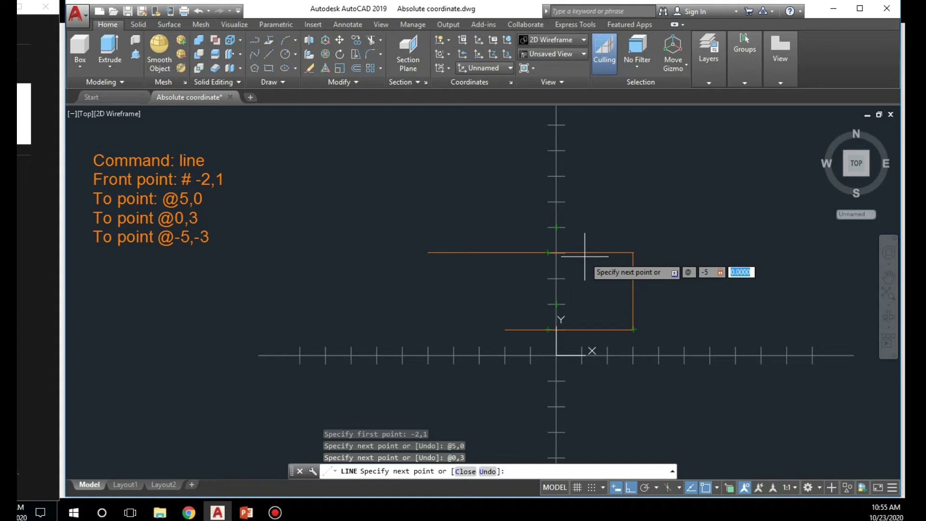
{"action": "type", "text": "-3"}
{"action": "key", "text": "Return"}
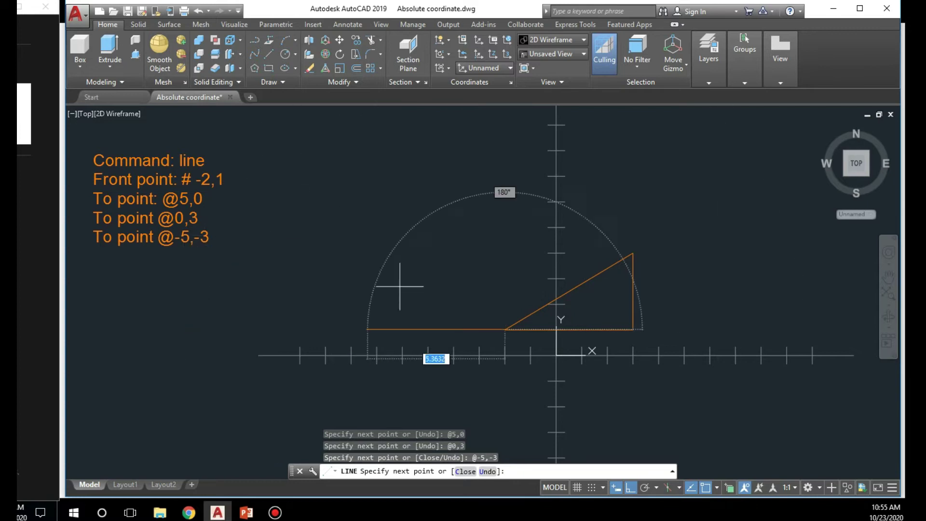
- End the LINE command and zoom out to show the whole triangle and notes
{"action": "scroll", "coordinate": [523, 340], "scroll_direction": "up", "scroll_amount": 1}
{"action": "scroll", "coordinate": [507, 352], "scroll_direction": "up", "scroll_amount": 1}
{"action": "scroll", "coordinate": [524, 325], "scroll_direction": "down", "scroll_amount": 2}
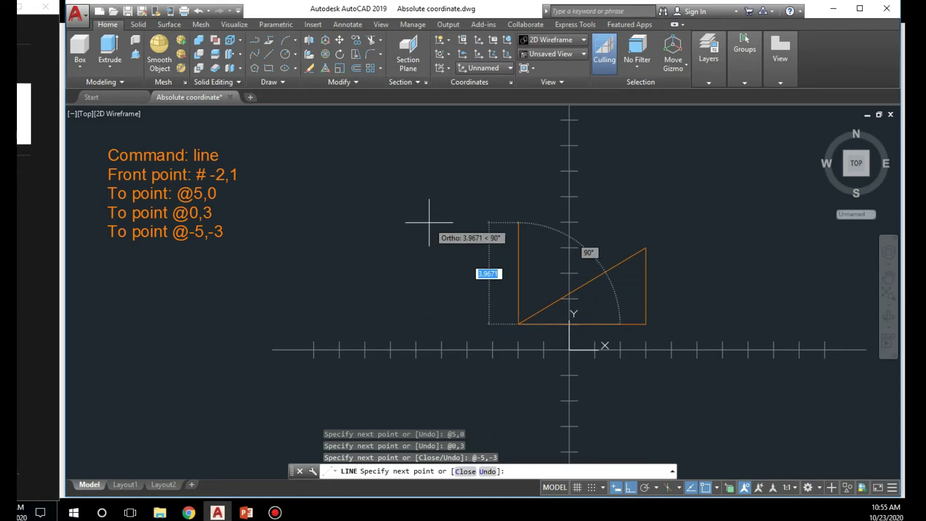
{"action": "key", "text": "Escape"}
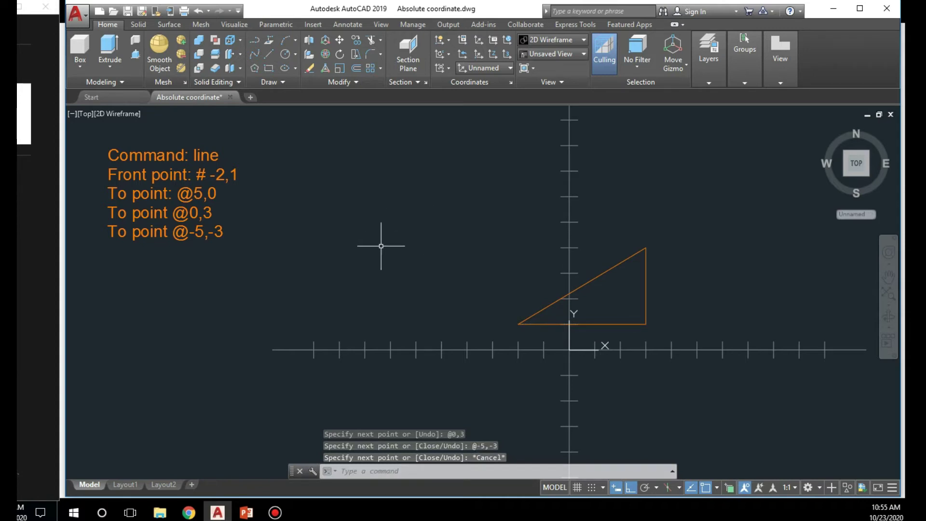
{"action": "scroll", "coordinate": [575, 361], "scroll_direction": "up", "scroll_amount": 4}
{"action": "mouse_move", "coordinate": [578, 363]}
{"action": "middle_mouse_down"}
{"action": "mouse_move", "coordinate": [517, 337]}
{"action": "mouse_move", "coordinate": [465, 331]}
{"action": "mouse_move", "coordinate": [485, 338]}
{"action": "middle_mouse_up"}
{"action": "scroll", "coordinate": [516, 336], "scroll_direction": "down", "scroll_amount": 5}
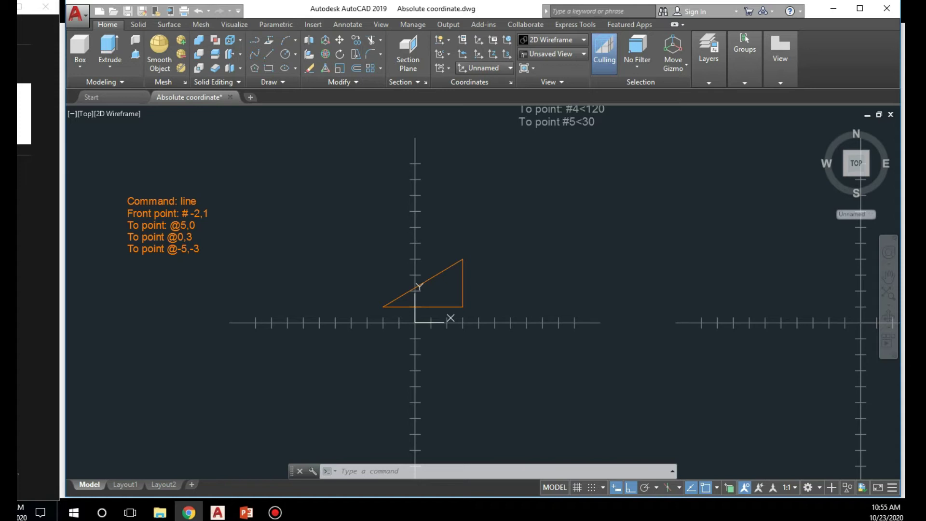
- Reveal the 2. Polar Coordinates title, both bullets and the 0°–315° angle diagram
{"action": "key", "text": "alt+Tab"}
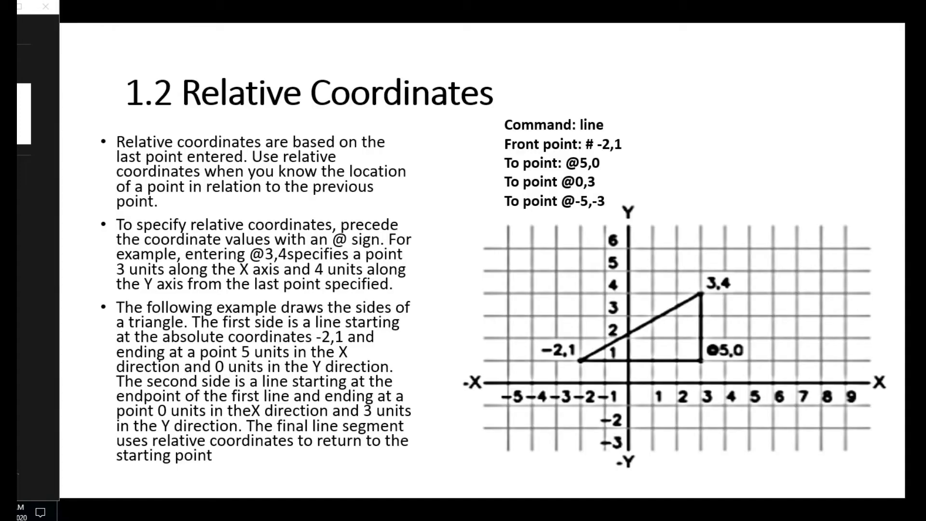
{"action": "left_click", "coordinate": [422, 349]}
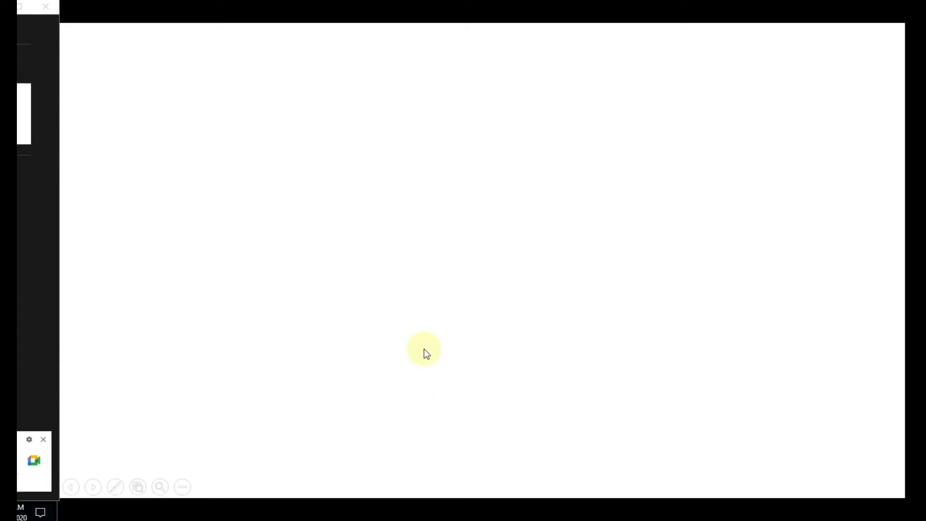
{"action": "left_click", "coordinate": [424, 348]}
{"action": "left_click", "coordinate": [425, 347]}
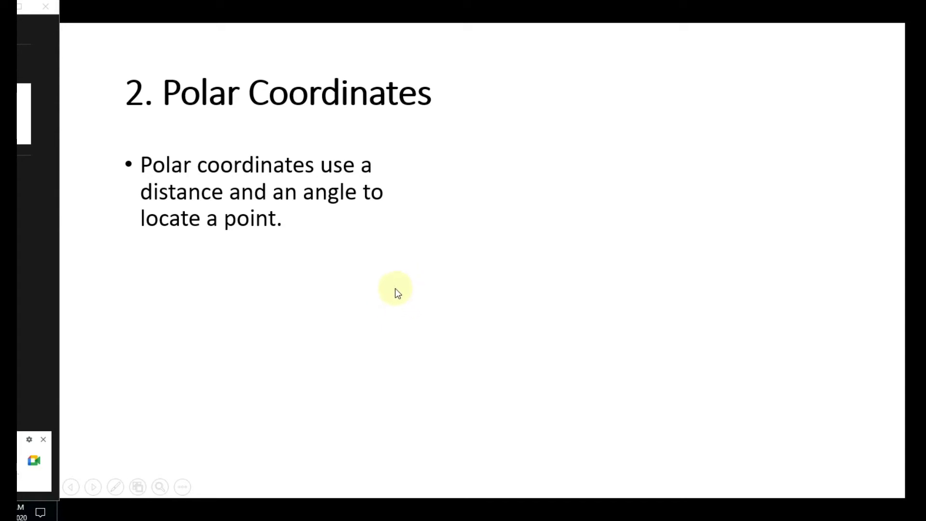
{"action": "left_click", "coordinate": [323, 266]}
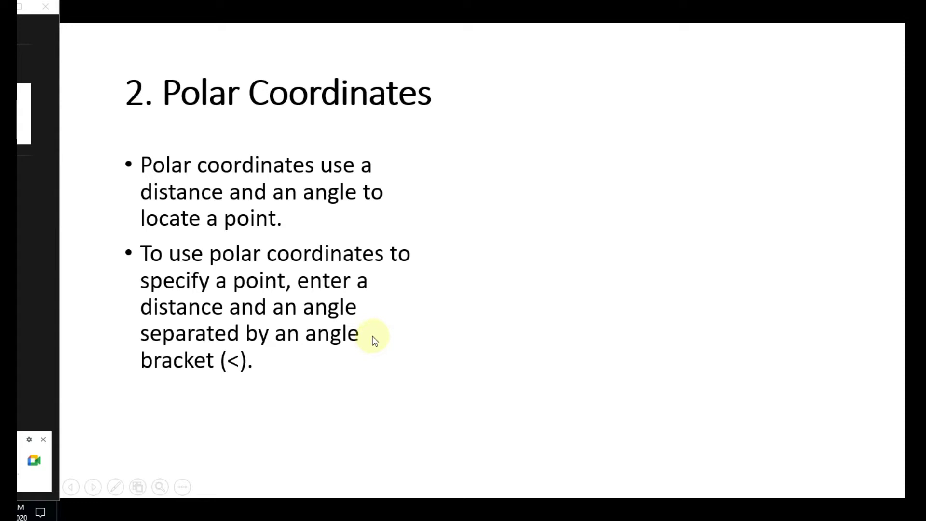
{"action": "left_click", "coordinate": [394, 329]}
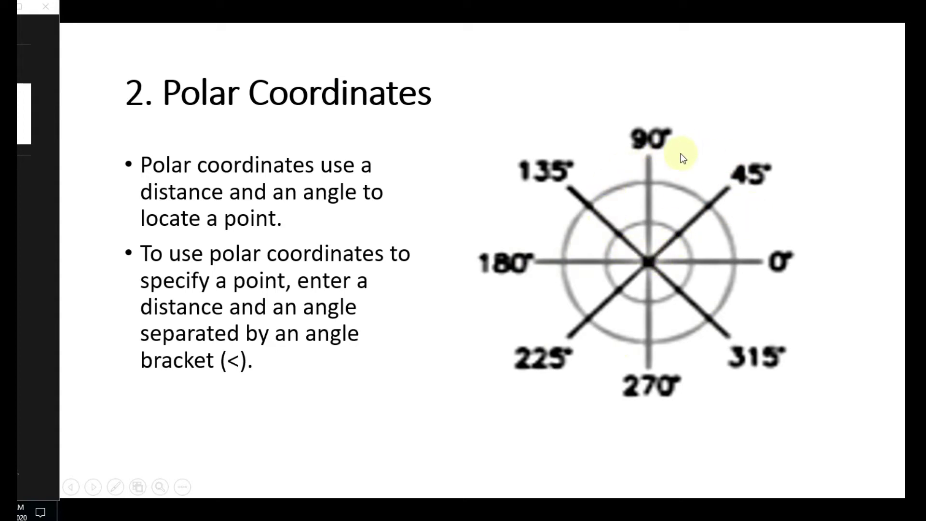
- Advance the slideshow to the 2.1 Absolute Polar Coordinate slide with #0,0, #4<120, #5<30
{"action": "left_click", "coordinate": [405, 310]}
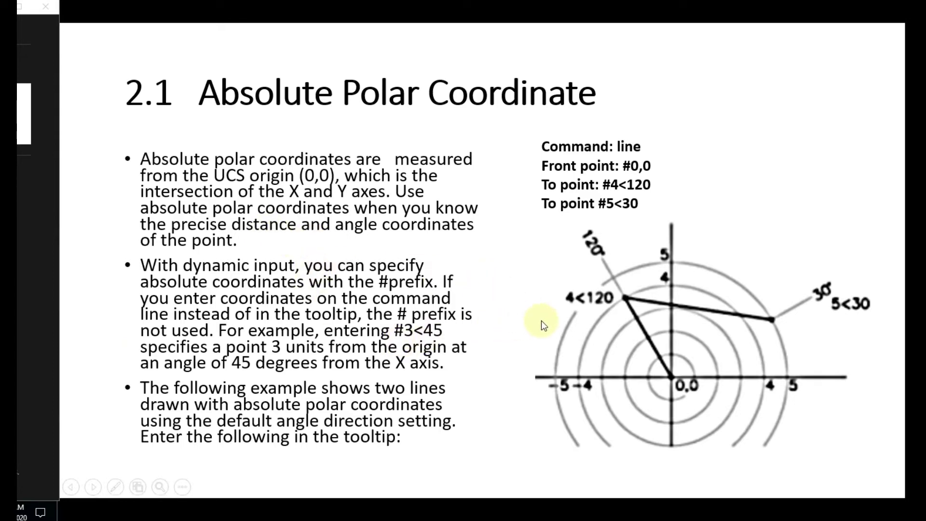
- Show the @3<45 and @5<285 relative polar slide, then return to AutoCAD
{"action": "left_click", "coordinate": [526, 302]}
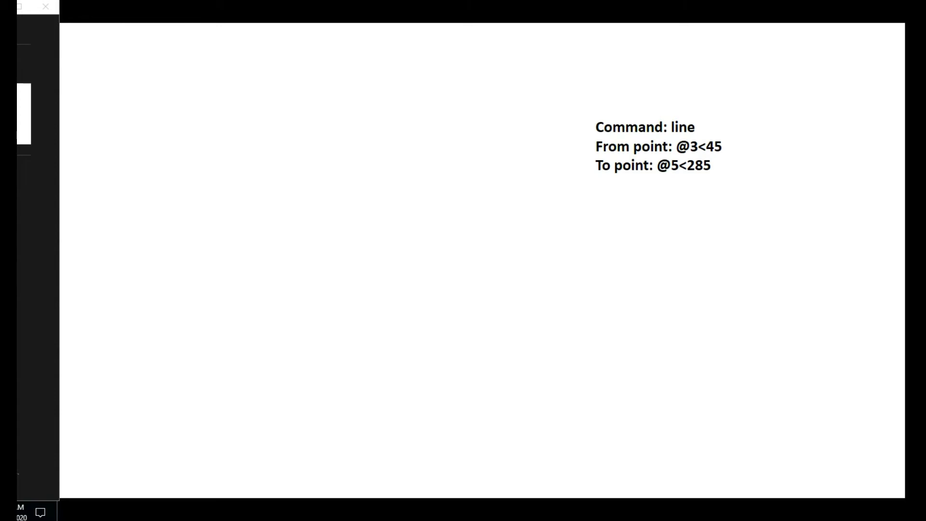
{"action": "key", "text": "alt+Tab"}
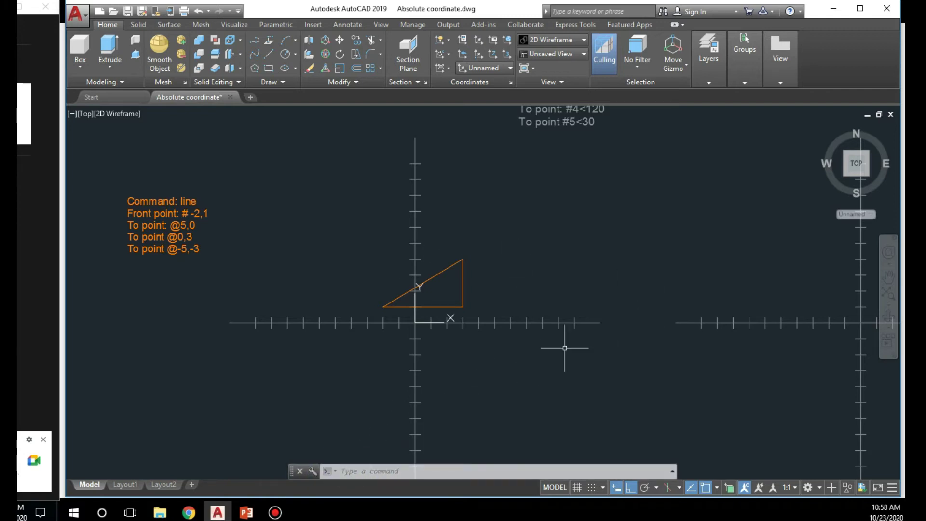
- Pan and zoom across the drawing to bring the concentric circle grid into view
{"action": "middle_click_drag", "start_coordinate": [685, 378], "coordinate": [610, 366]}
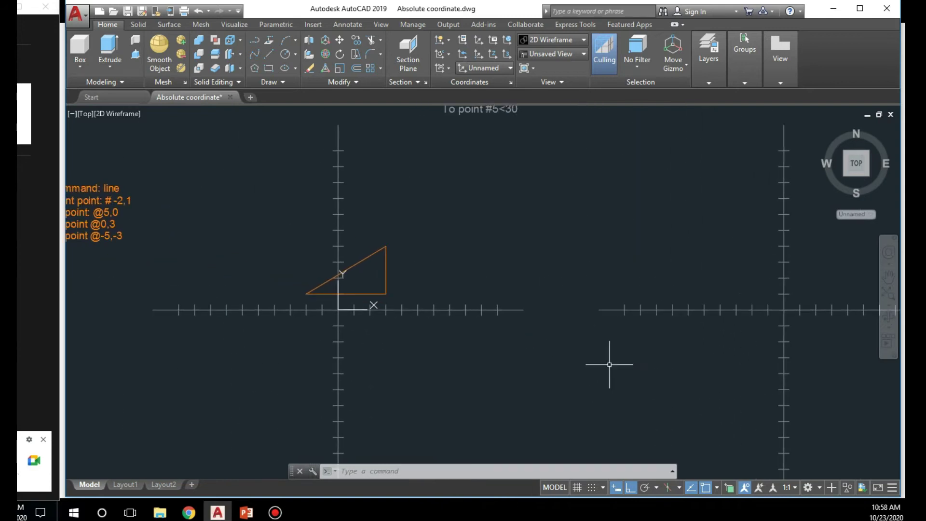
{"action": "mouse_move", "coordinate": [458, 252]}
{"action": "middle_mouse_down"}
{"action": "mouse_move", "coordinate": [482, 242]}
{"action": "mouse_move", "coordinate": [506, 264]}
{"action": "middle_mouse_up"}
{"action": "scroll", "coordinate": [507, 265], "scroll_direction": "down", "scroll_amount": 1}
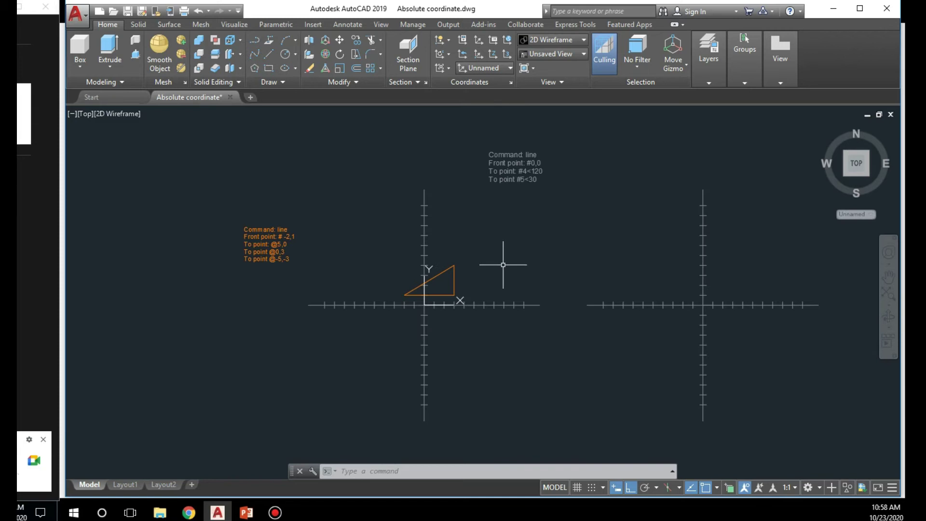
{"action": "scroll", "coordinate": [505, 261], "scroll_direction": "down", "scroll_amount": 1}
{"action": "scroll", "coordinate": [506, 259], "scroll_direction": "up", "scroll_amount": 1}
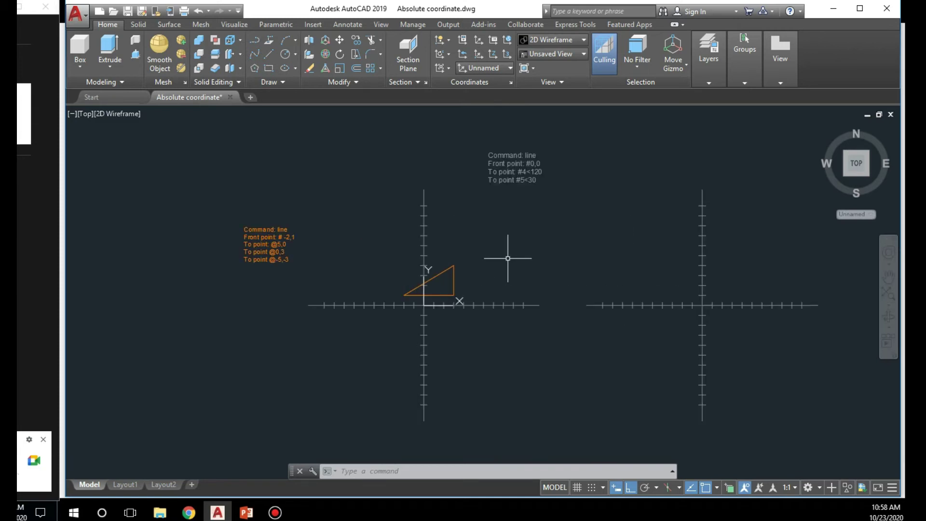
{"action": "middle_click_drag", "start_coordinate": [506, 250], "coordinate": [188, 244]}
{"action": "middle_click_drag", "start_coordinate": [523, 228], "coordinate": [182, 234]}
- Pan back to the left-hand axes and pick up the UCS origin grip to relocate it
{"action": "mouse_move", "coordinate": [593, 198]}
{"action": "middle_mouse_down"}
{"action": "mouse_move", "coordinate": [579, 206]}
{"action": "mouse_move", "coordinate": [880, 185]}
{"action": "middle_mouse_up"}
{"action": "middle_click_drag", "start_coordinate": [441, 213], "coordinate": [479, 213]}
{"action": "middle_click_drag", "start_coordinate": [174, 209], "coordinate": [317, 207]}
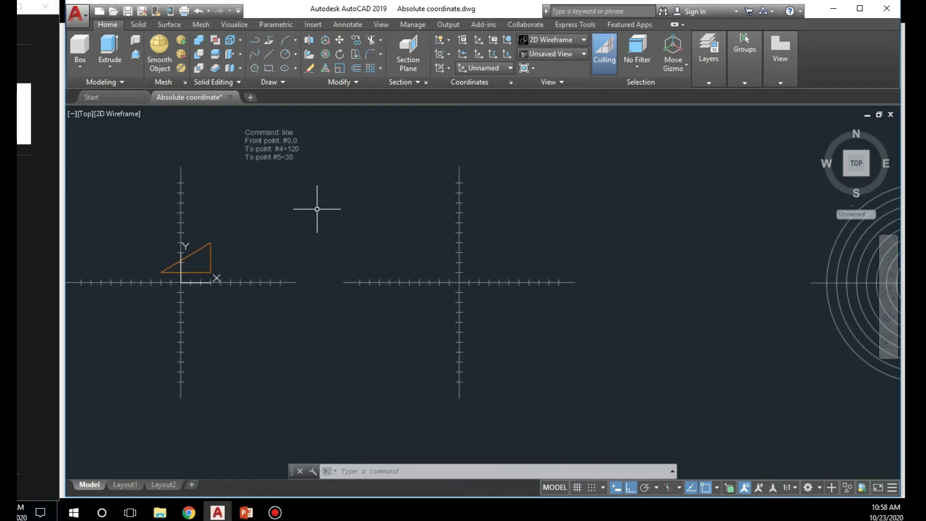
{"action": "left_click", "coordinate": [181, 282]}
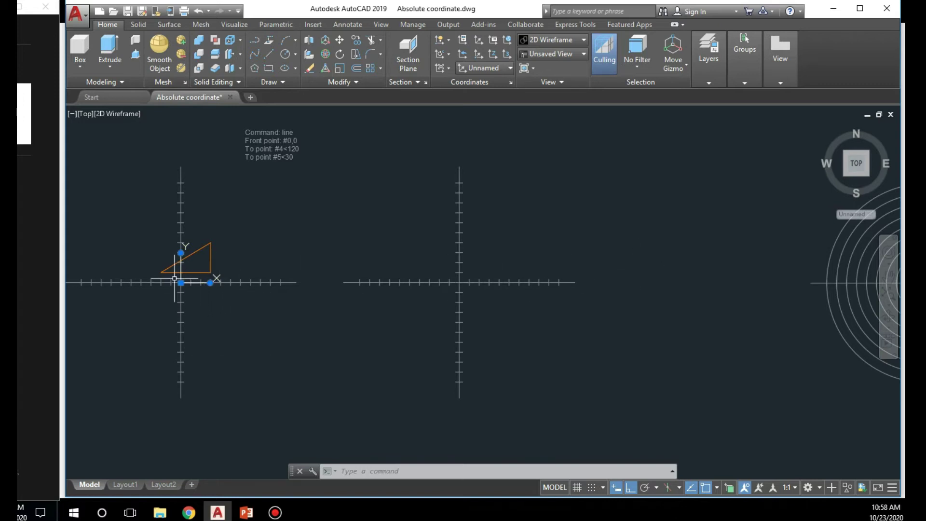
{"action": "left_click", "coordinate": [180, 282]}
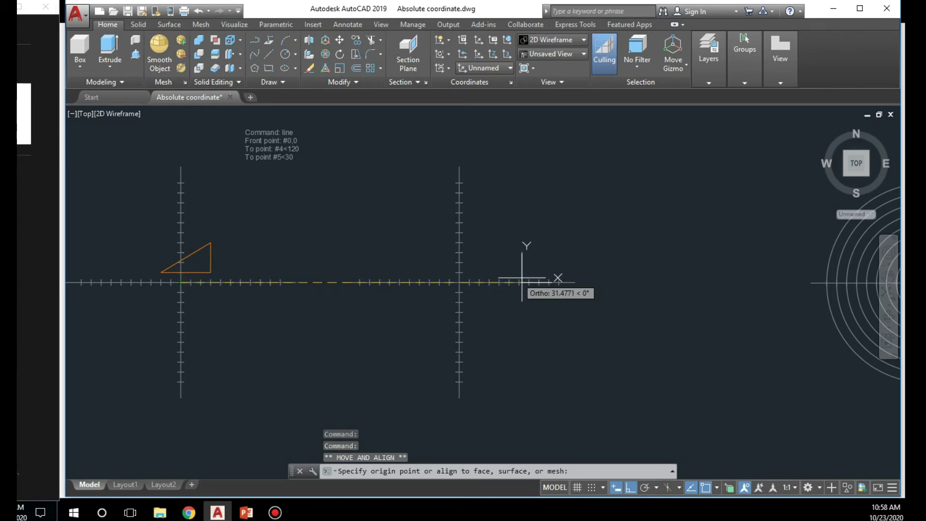
- Drop the UCS origin at the concentric circles' centre and recentre the view on the grid
{"action": "left_click", "coordinate": [759, 289]}
{"action": "middle_click_drag", "start_coordinate": [789, 271], "coordinate": [264, 307]}
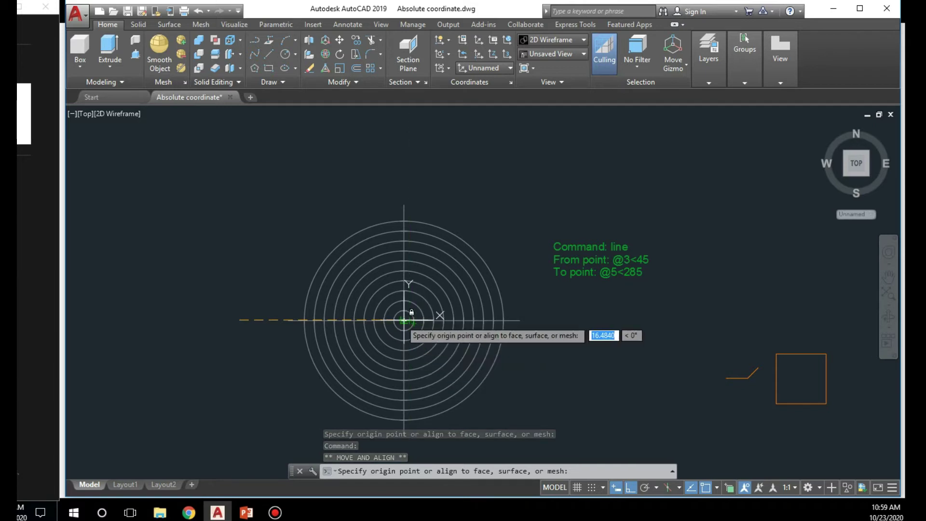
{"action": "left_click", "coordinate": [405, 320]}
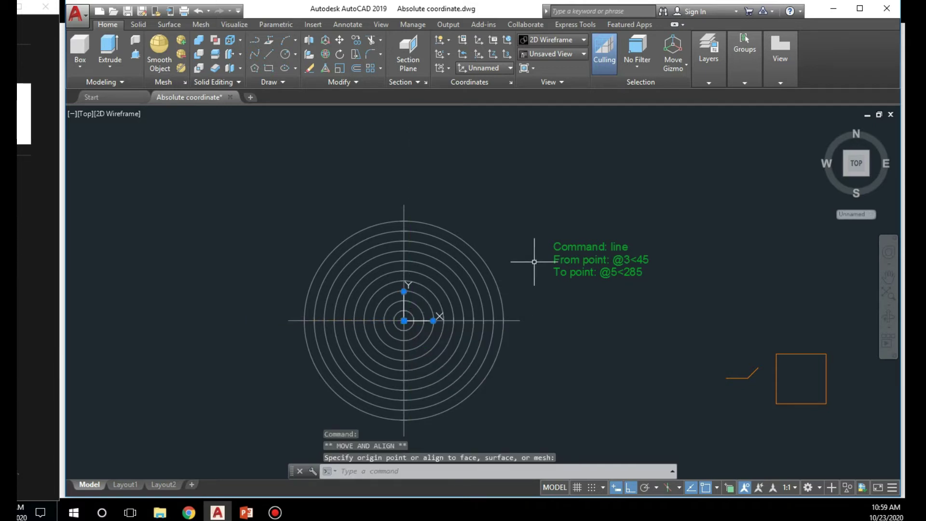
{"action": "scroll", "coordinate": [533, 256], "scroll_direction": "up", "scroll_amount": 4}
{"action": "mouse_move", "coordinate": [519, 264]}
{"action": "middle_mouse_down"}
{"action": "mouse_move", "coordinate": [680, 189]}
{"action": "mouse_move", "coordinate": [612, 203]}
{"action": "middle_mouse_up"}
{"action": "scroll", "coordinate": [680, 189], "scroll_direction": "down", "scroll_amount": 2}
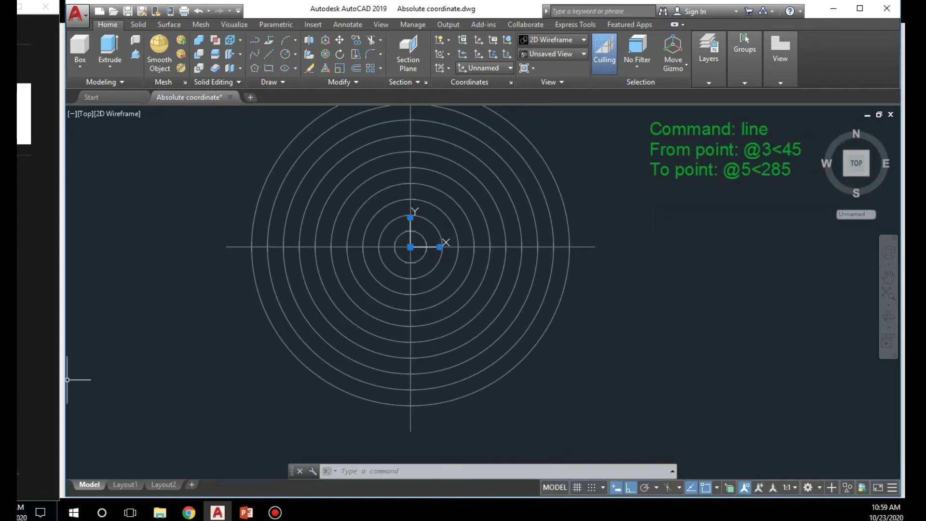
{"action": "middle_click_drag", "start_coordinate": [341, 304], "coordinate": [330, 335]}
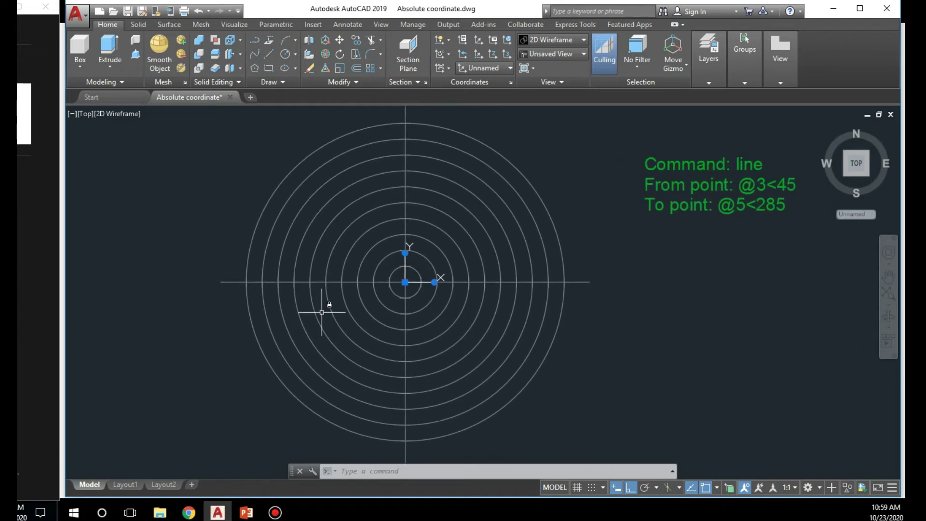
- Clear the origin selection and cancel a failed 0,0 entry and stray # input
{"action": "left_click", "coordinate": [178, 235]}
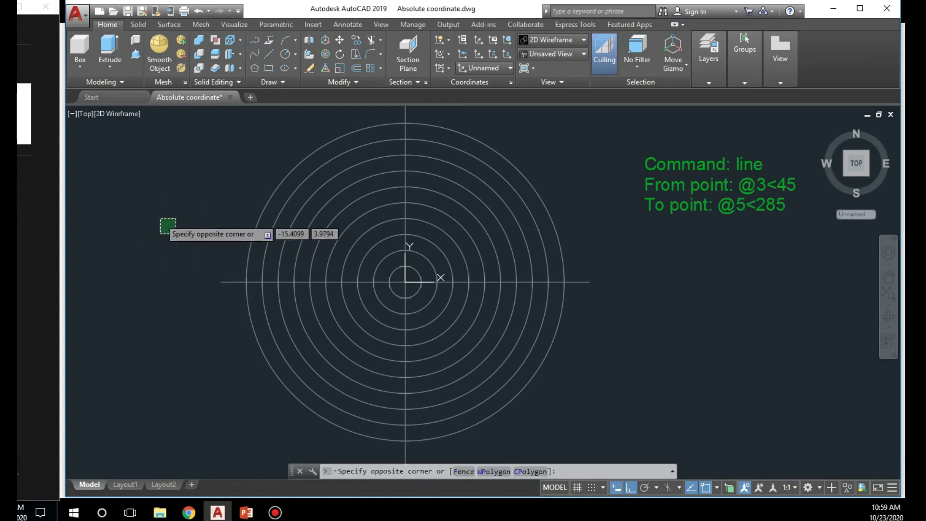
{"action": "key", "text": "Escape"}
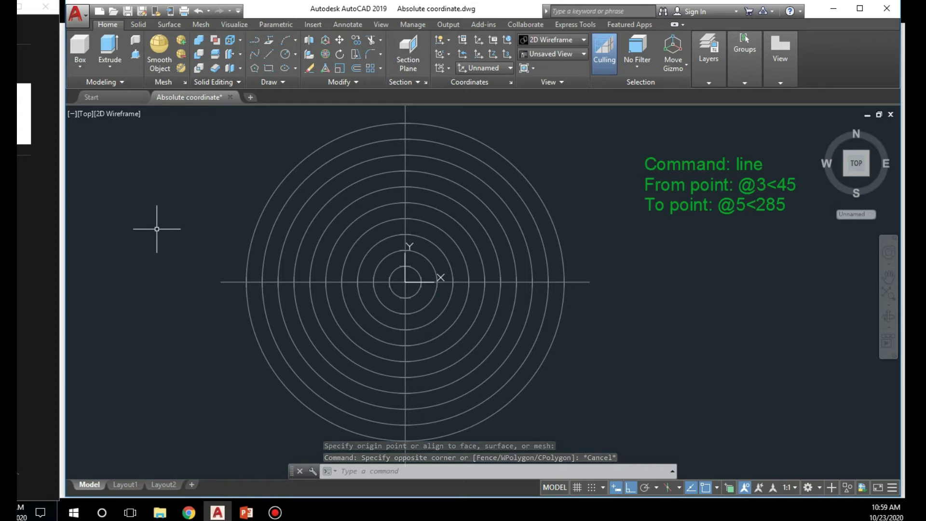
{"action": "type", "text": "0,"}
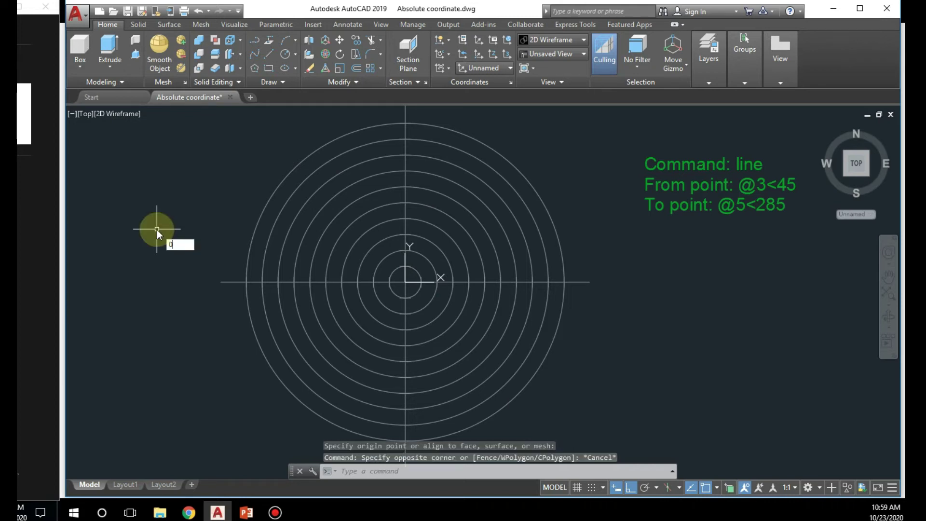
{"action": "left_click", "coordinate": [157, 229]}
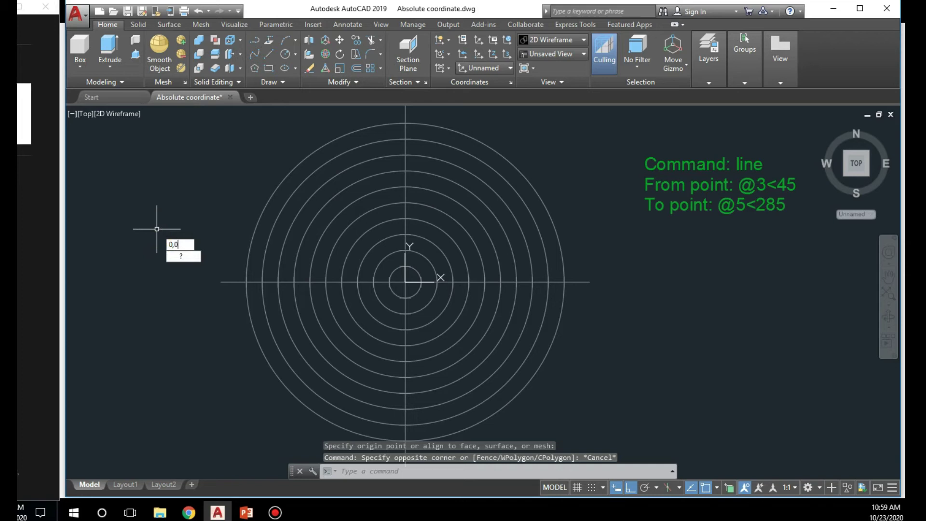
{"action": "key", "text": "Return"}
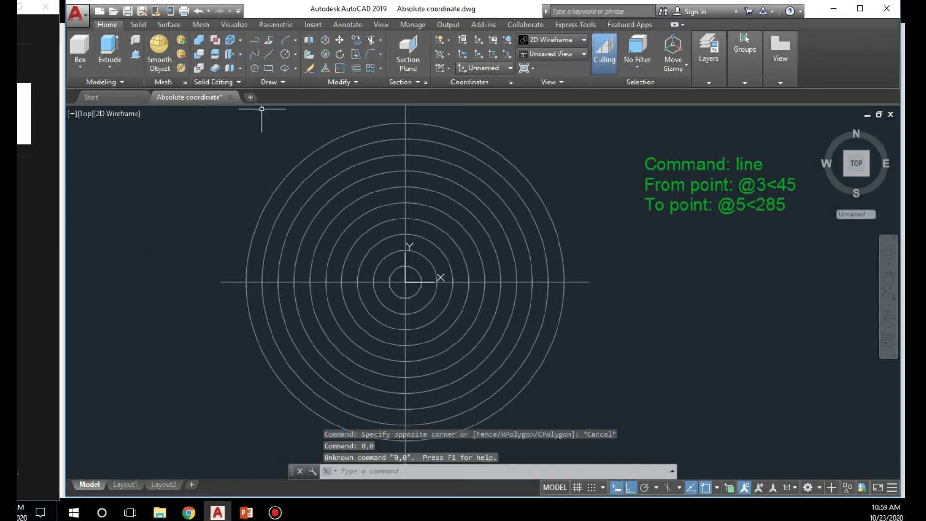
{"action": "key", "text": "Escape"}
{"action": "key", "text": "Escape"}
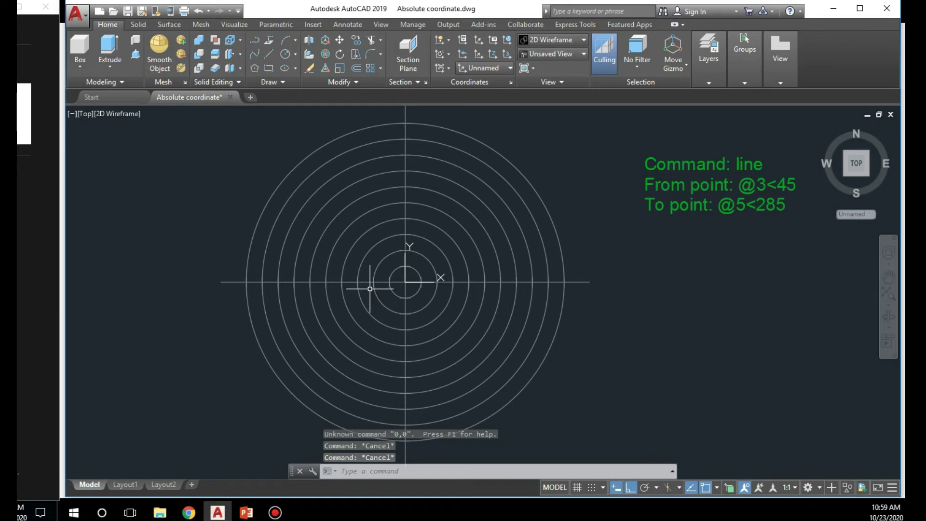
{"action": "type", "text": "#"}
{"action": "key", "text": "BackSpace"}
- Start a LINE at 0,0 and turn Ortho off for angled segments
{"action": "type", "text": "l"}
{"action": "key", "text": "Return"}
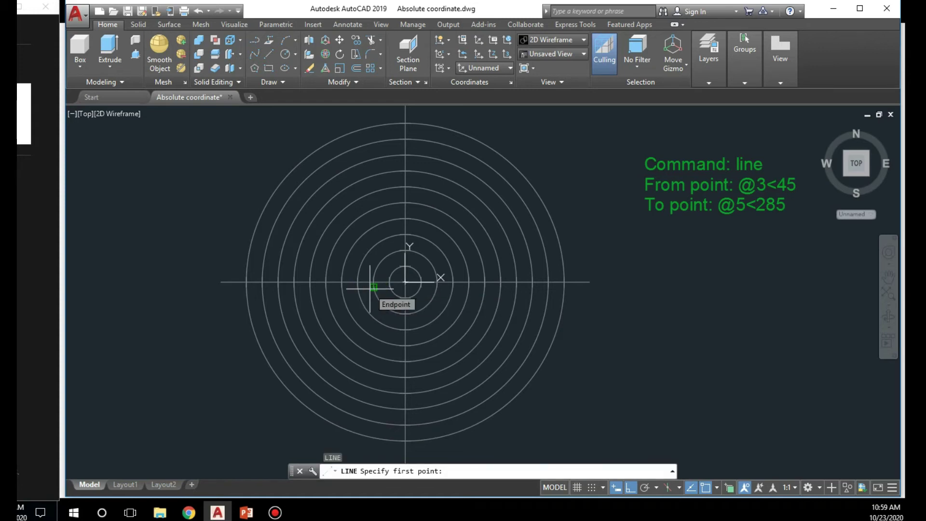
{"action": "type", "text": "0,0"}
{"action": "key", "text": "Return"}
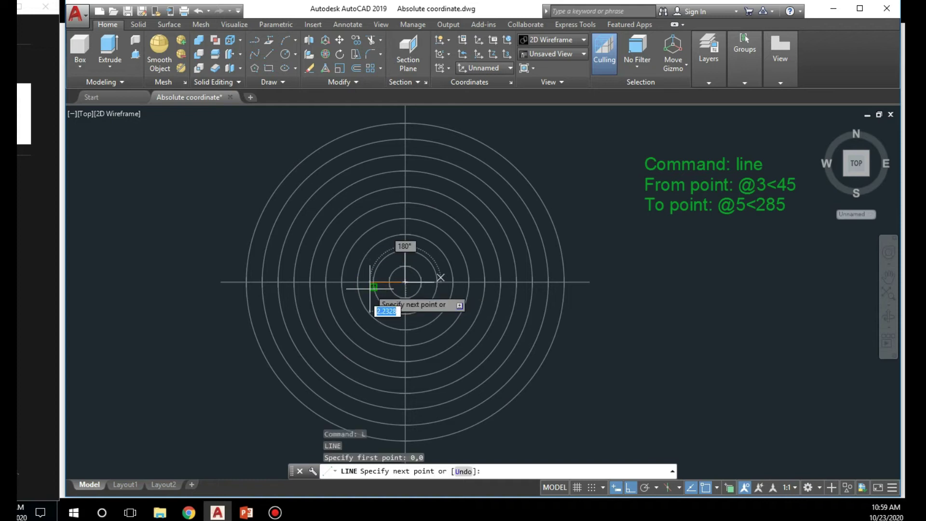
{"action": "left_click", "coordinate": [628, 488]}
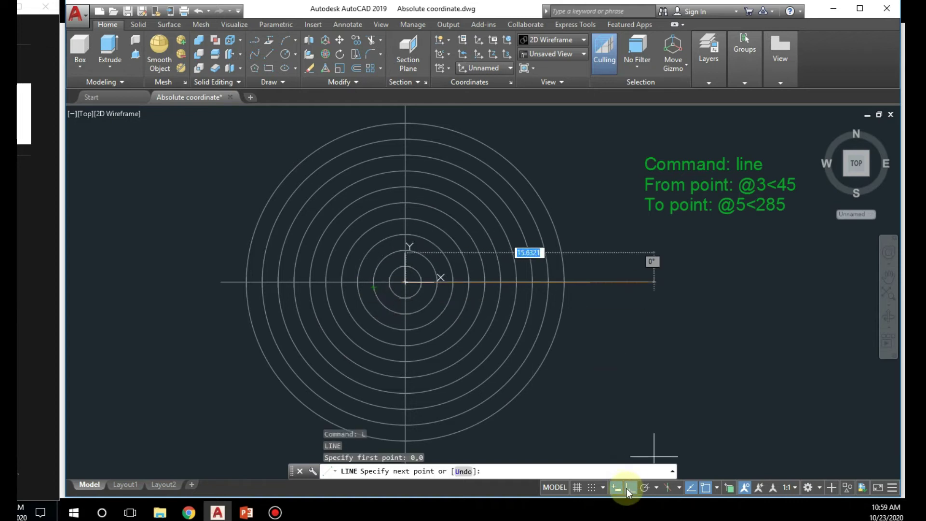
{"action": "left_click", "coordinate": [630, 487]}
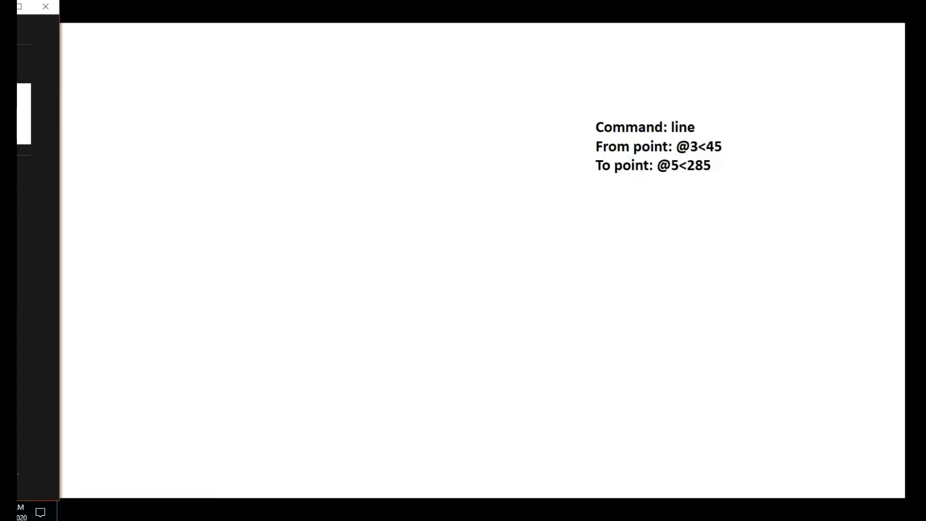
- Advance to the Absolute Polar Coordinate slide, glancing back at AutoCAD and returning
{"action": "key", "text": "Right"}
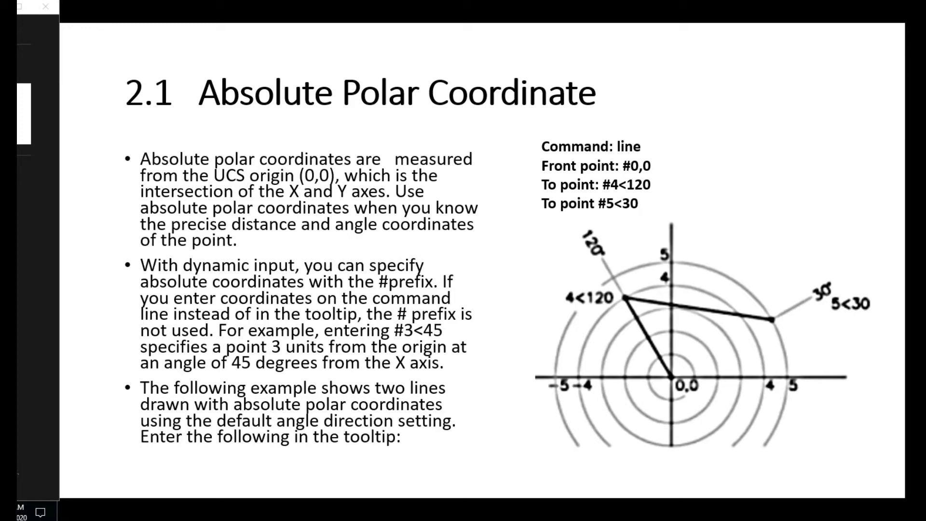
{"action": "key", "text": "alt+Tab"}
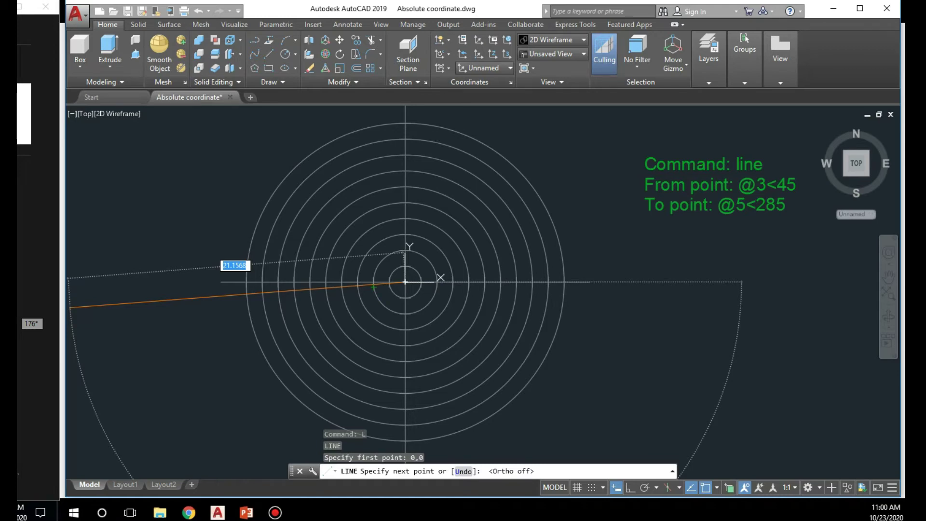
{"action": "key", "text": "alt+Tab"}
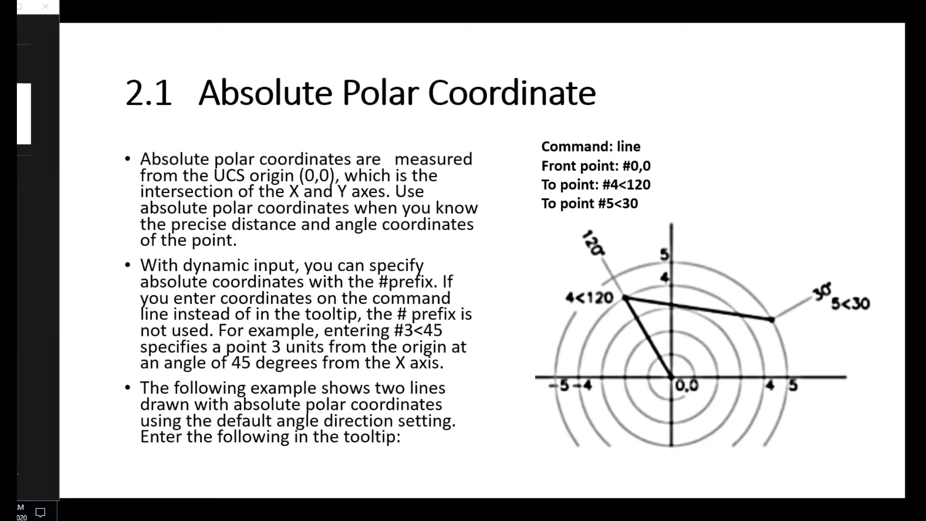
- Switch from the slideshow back to the AutoCAD drawing with the pending line
{"action": "key", "text": "alt+Tab"}
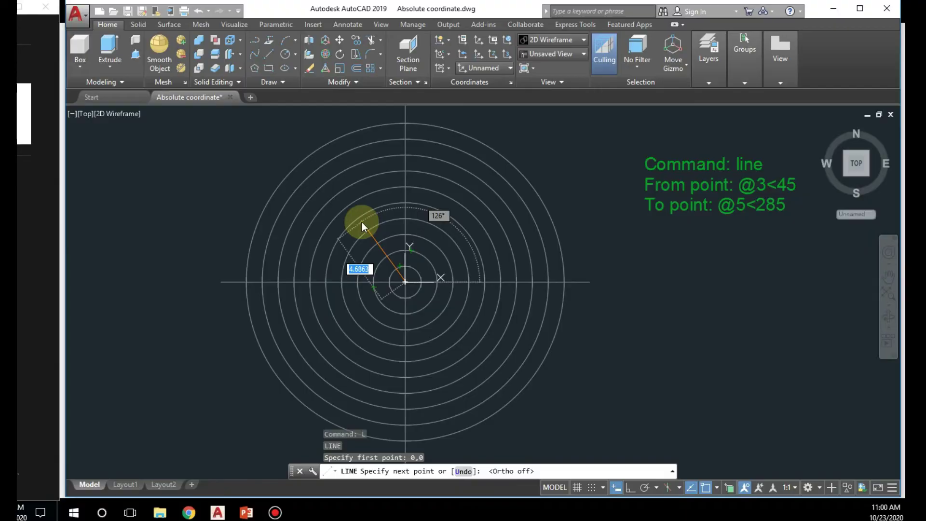
- Recheck the slide, then enter 4 and 120 as the next point, drawing a segment to 4,120
{"action": "key", "text": "alt+Tab"}
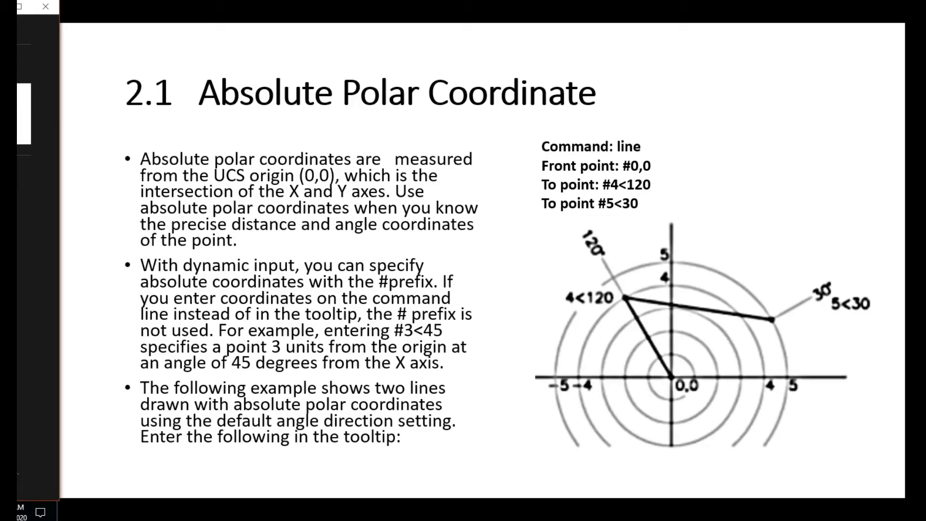
{"action": "key", "text": "alt+Tab"}
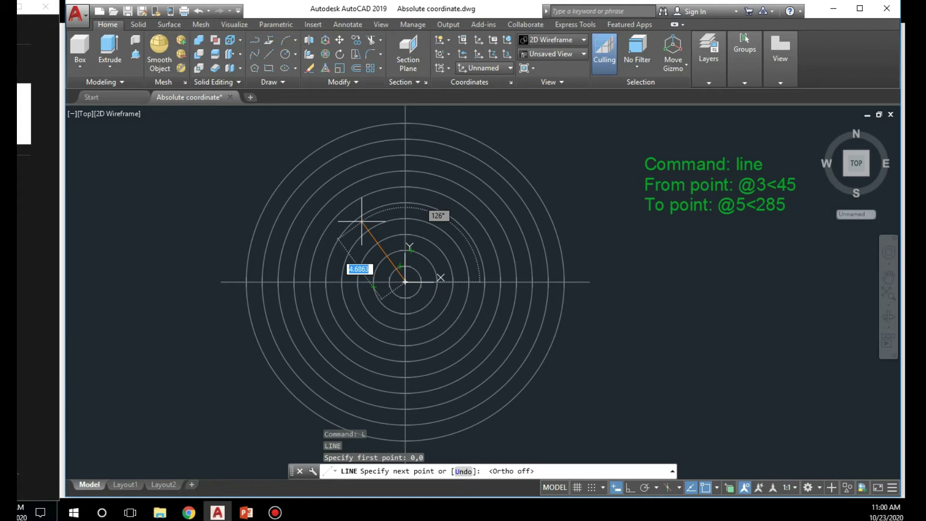
{"action": "type", "text": "@"}
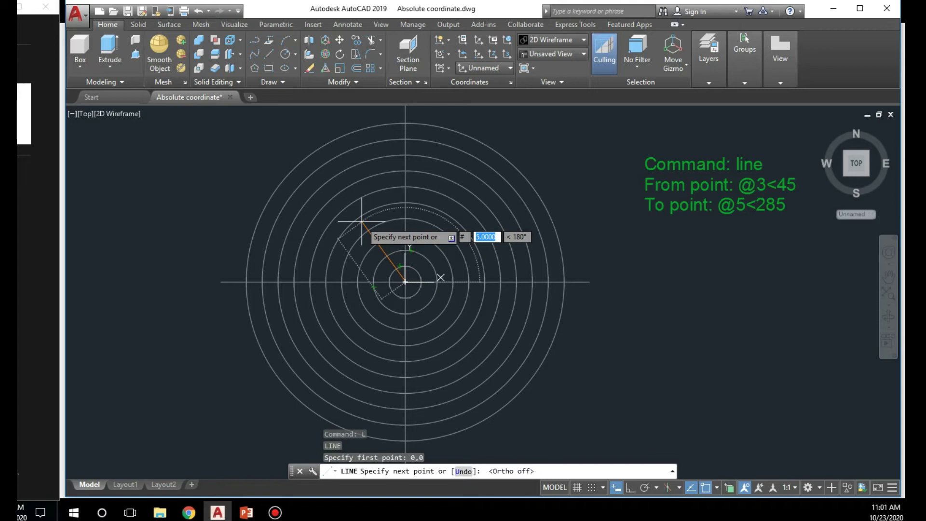
{"action": "type", "text": "4"}
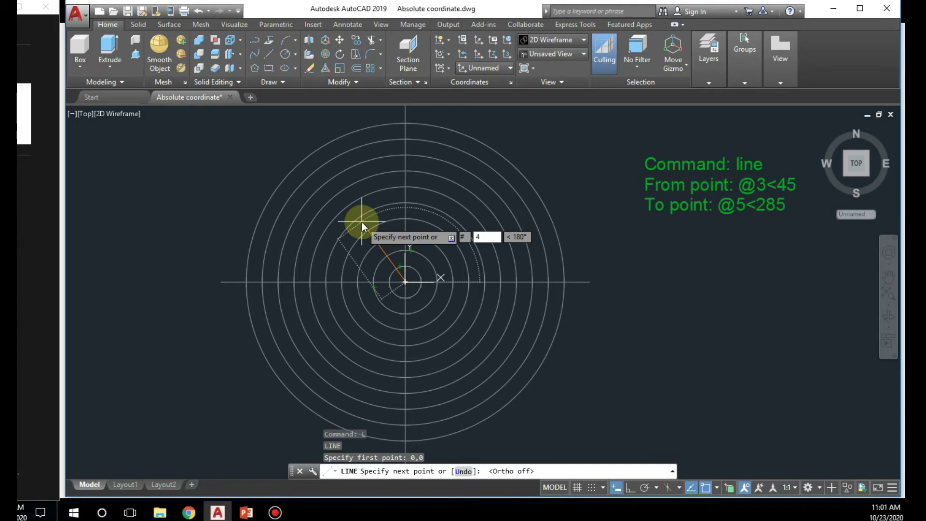
{"action": "key", "text": "Tab"}
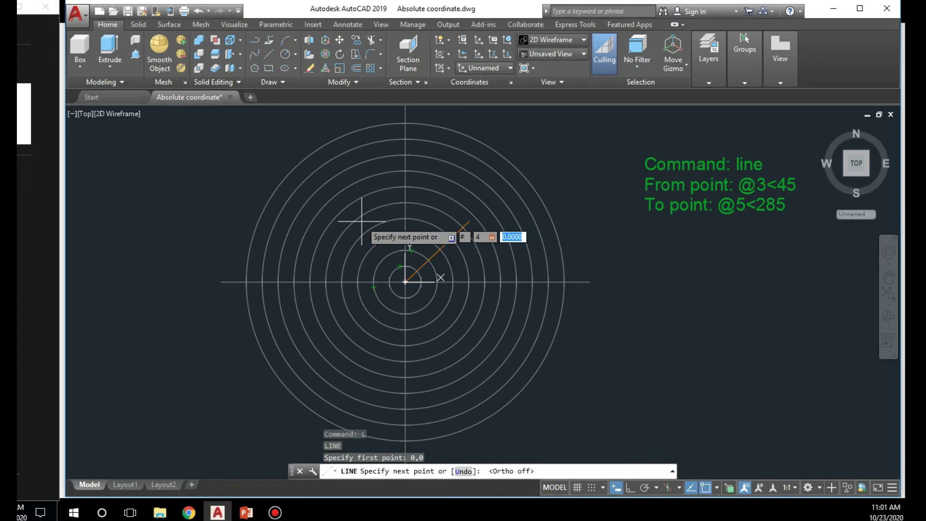
{"action": "type", "text": "<"}
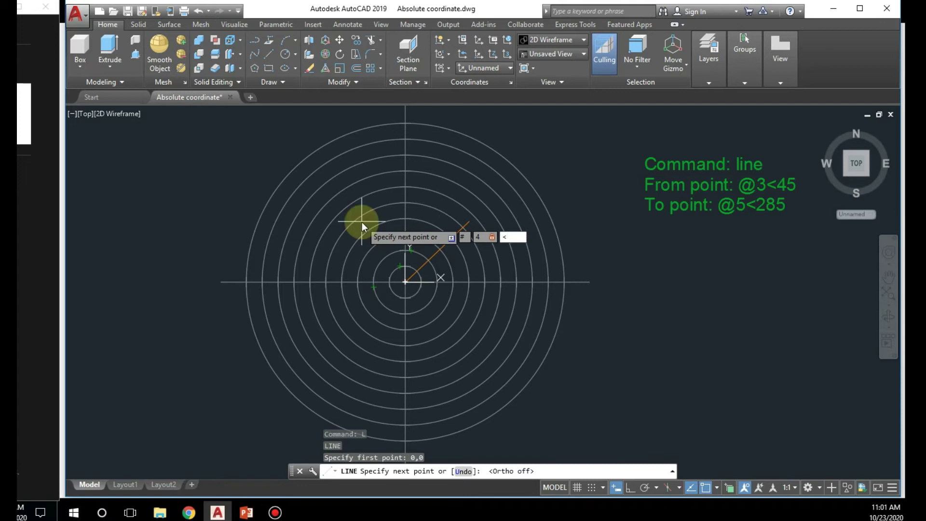
{"action": "type", "text": "120"}
{"action": "key", "text": "Return"}
{"action": "key", "text": "BackSpace"}
{"action": "type", "text": "120"}
{"action": "key", "text": "Return"}
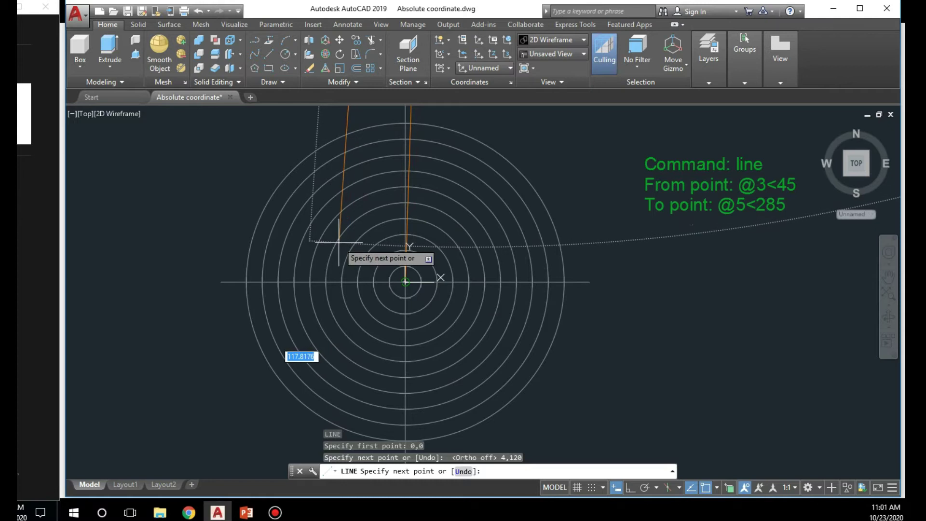
- Undo the stray segment and redraw it as length 4 at 120° in dynamic input
{"action": "type", "text": "u"}
{"action": "key", "text": "Return"}
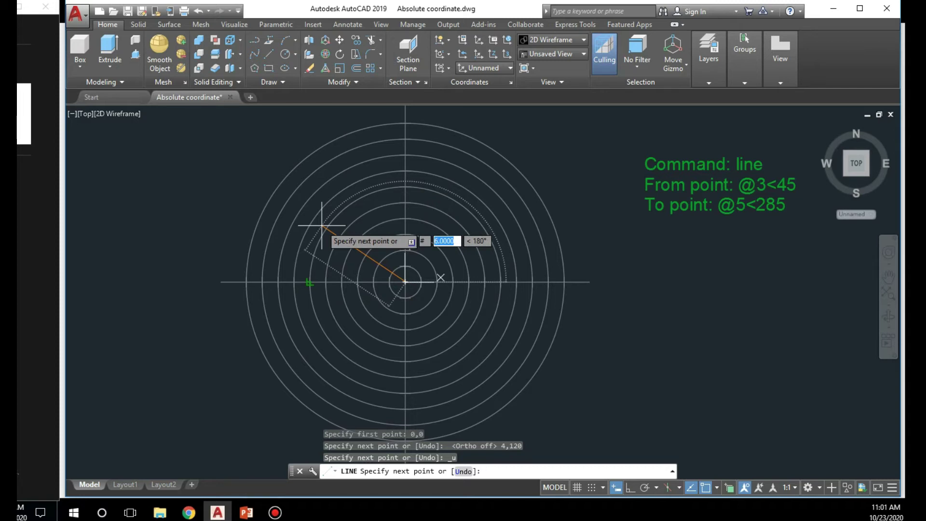
{"action": "type", "text": "4"}
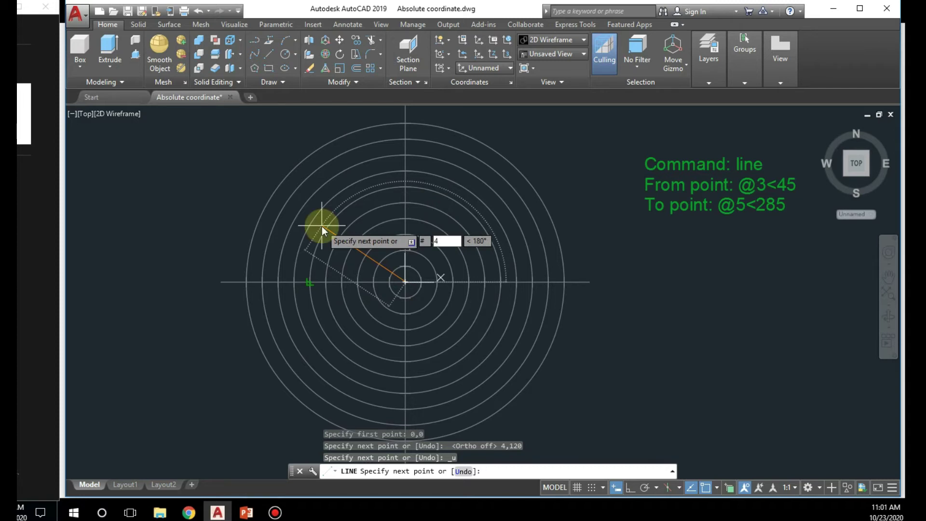
{"action": "key", "text": "Tab"}
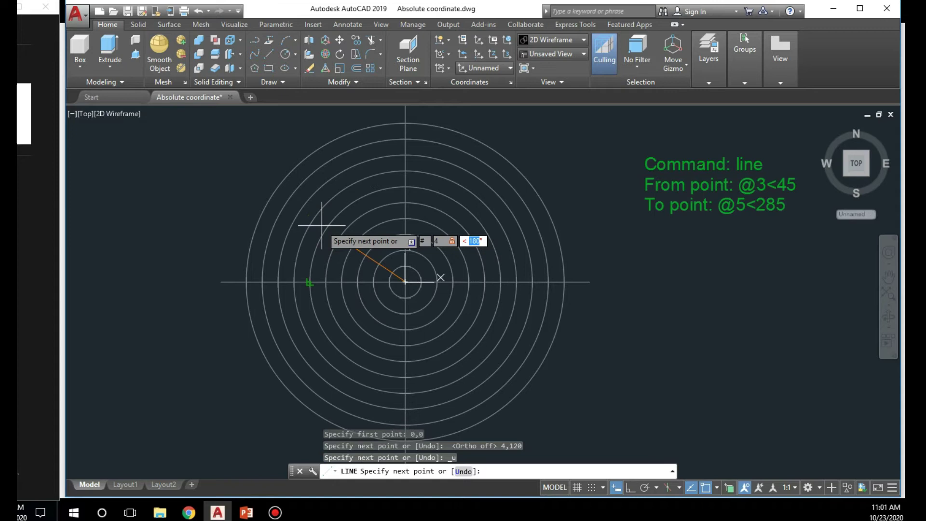
{"action": "type", "text": "120"}
{"action": "key", "text": "Return"}
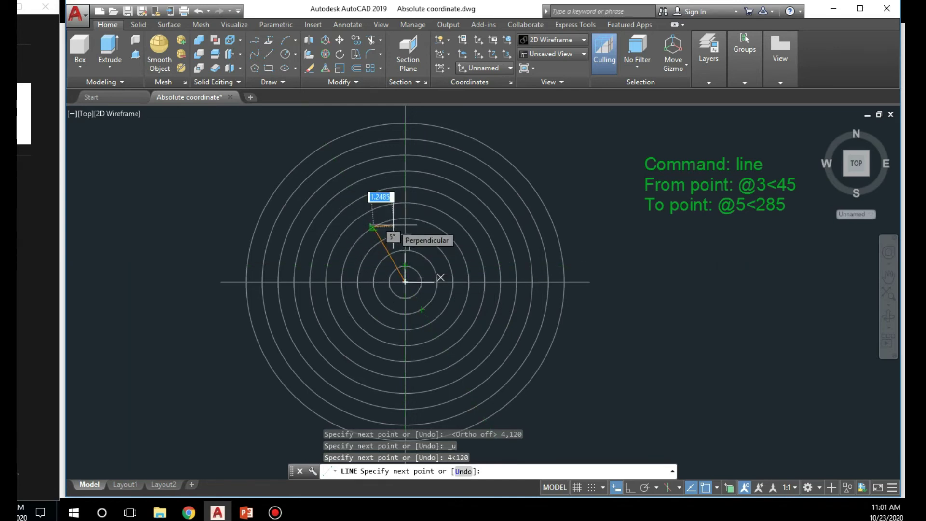
- Zoom to inspect the 4<120 segment, then end the LINE command with Esc
{"action": "scroll", "coordinate": [413, 221], "scroll_direction": "up", "scroll_amount": 4}
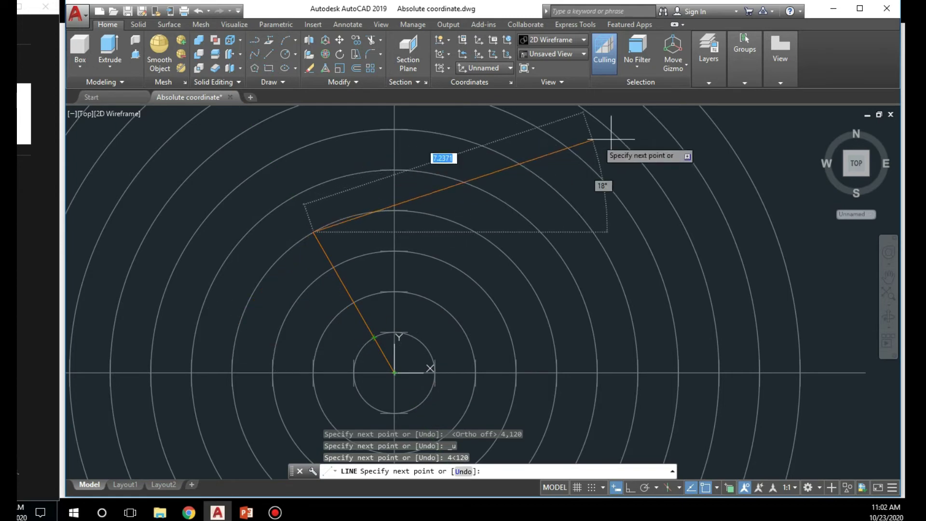
{"action": "scroll", "coordinate": [527, 217], "scroll_direction": "down", "scroll_amount": 2}
{"action": "scroll", "coordinate": [463, 209], "scroll_direction": "down", "scroll_amount": 1}
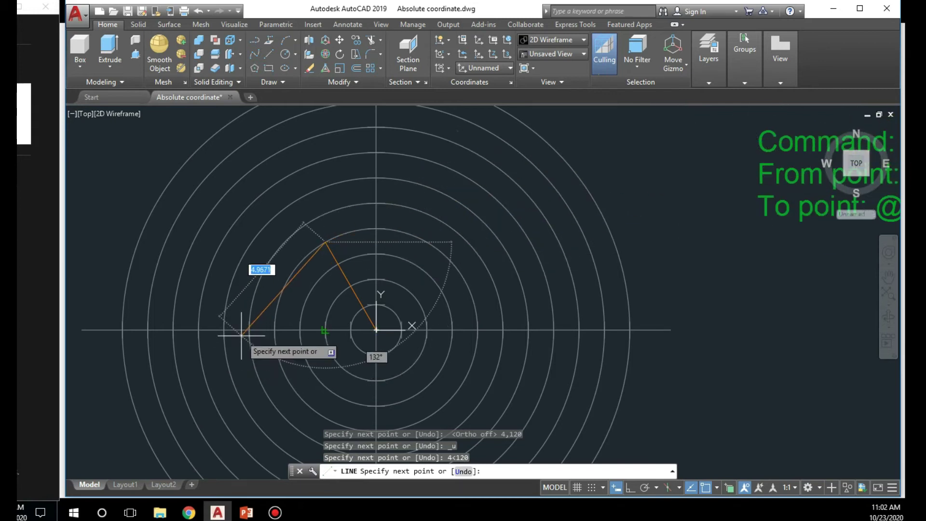
{"action": "key", "text": "Escape"}
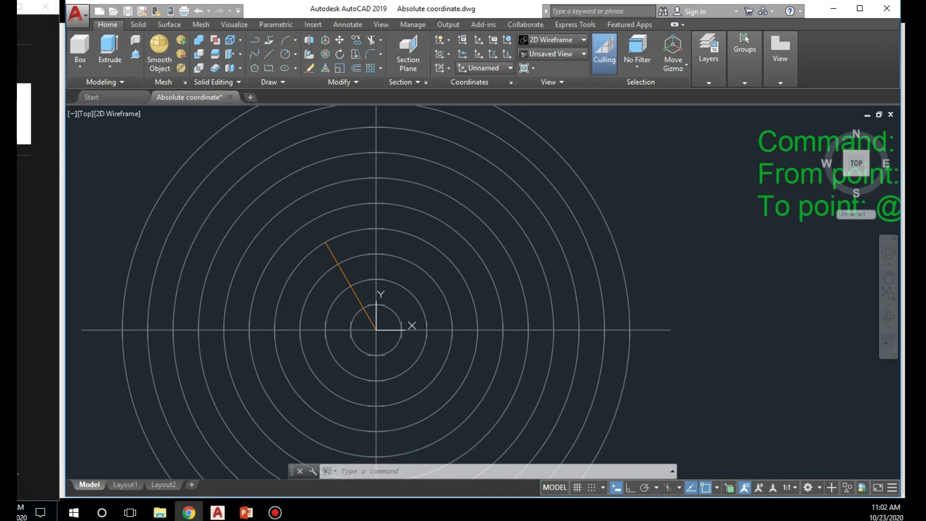
- Advance the lesson slideshow two slides to Relative Polar Coordinates, then return to AutoCAD
{"action": "key", "text": "alt+Tab"}
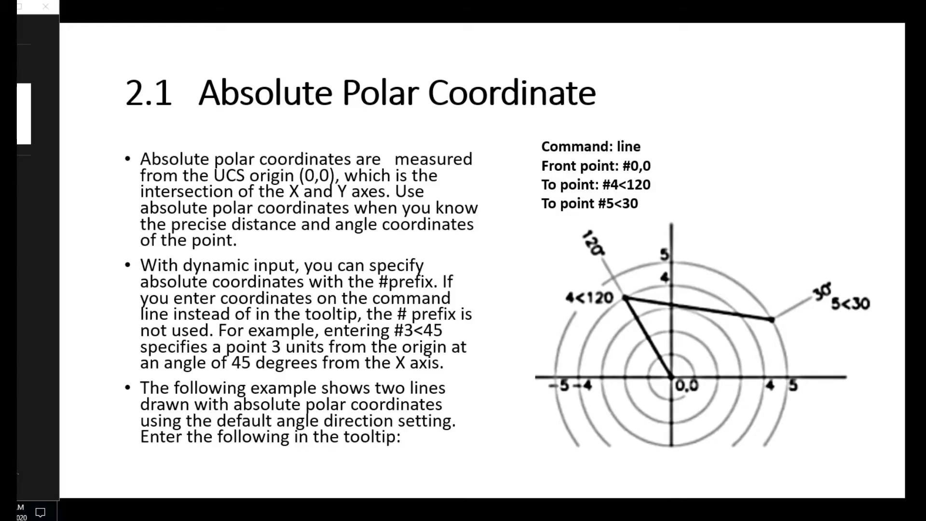
{"action": "key", "text": "Right"}
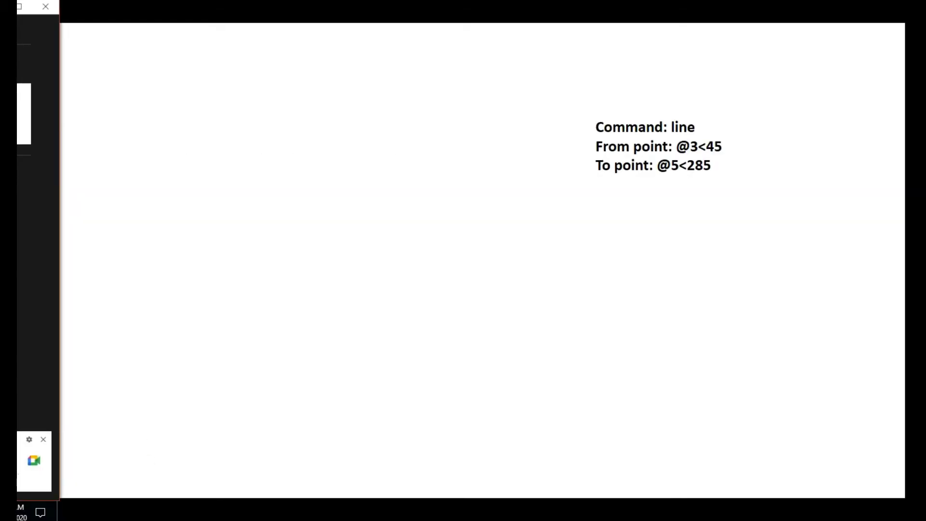
{"action": "key", "text": "Right"}
{"action": "key", "text": "Right"}
{"action": "key", "text": "Right"}
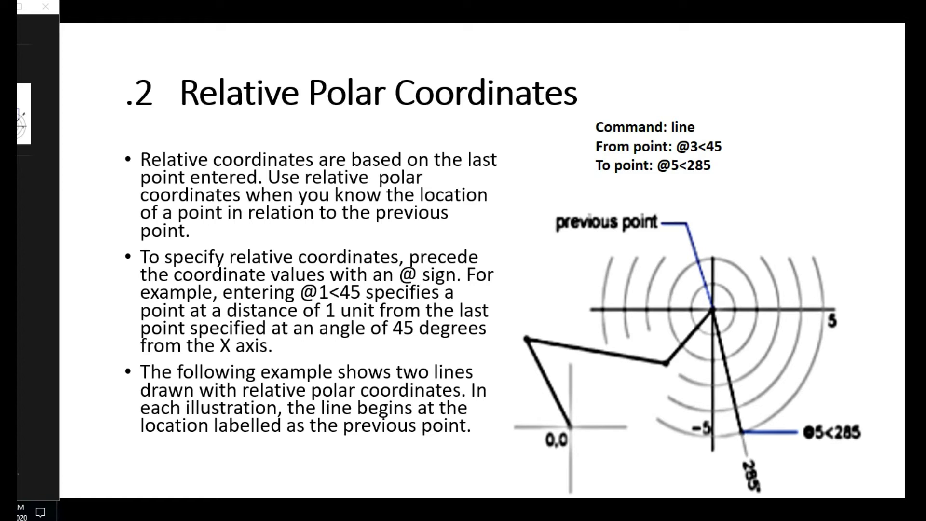
{"action": "key", "text": "alt+Tab"}
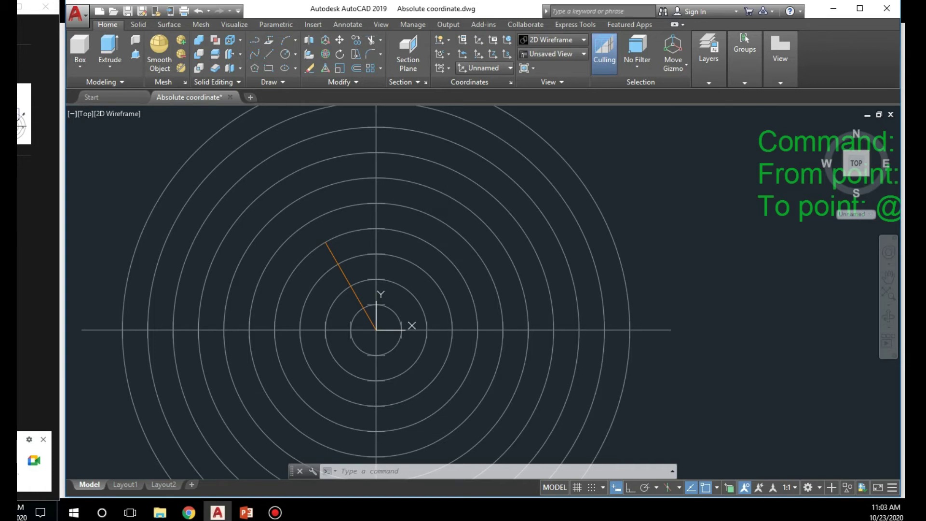
- Undo the 4<120 line and start a new line at 0,0 with Ortho turned off
{"action": "key", "text": "ctrl+z"}
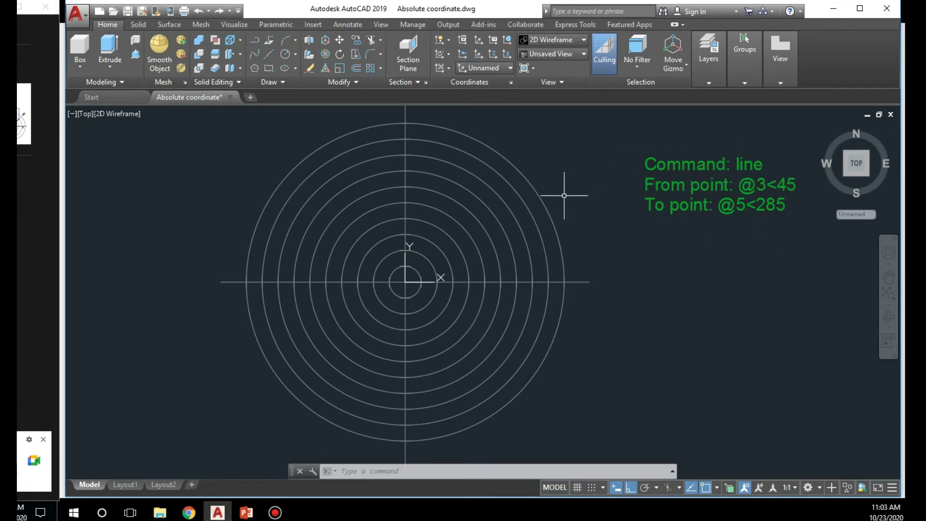
{"action": "type", "text": "l"}
{"action": "key", "text": "Return"}
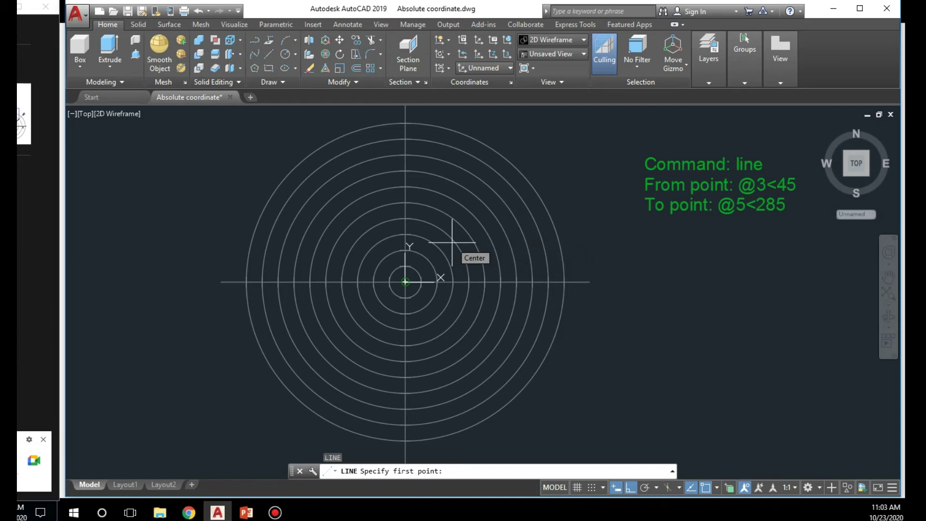
{"action": "type", "text": "0,0"}
{"action": "key", "text": "Return"}
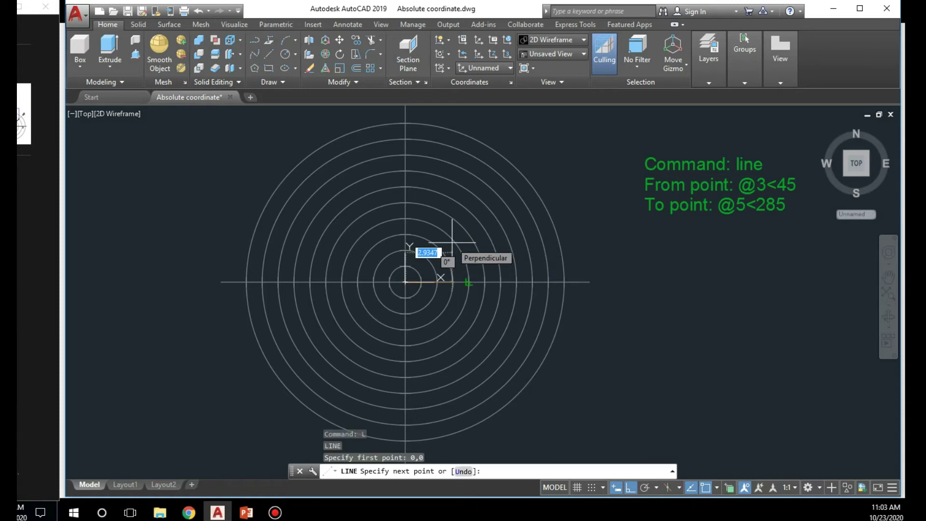
{"action": "left_click", "coordinate": [635, 487]}
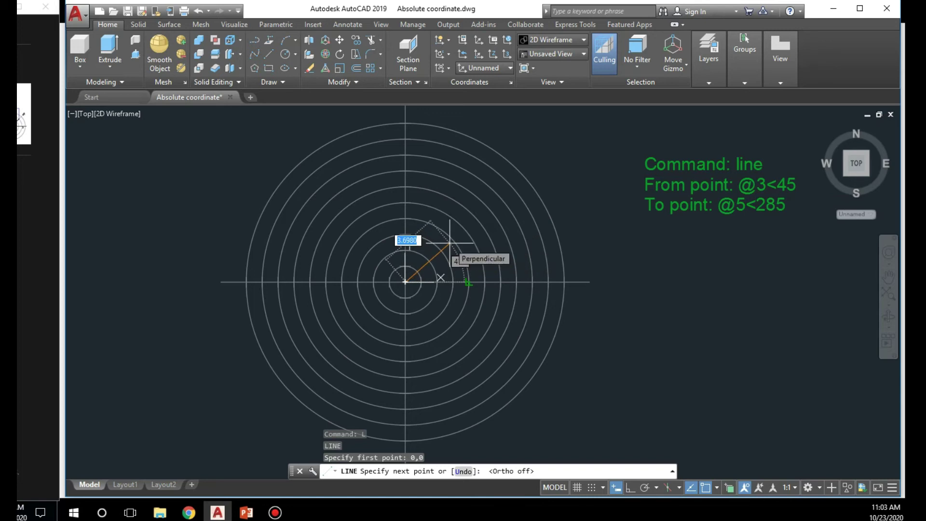
- Draw the first segment 3 units at 45° from the origin using @3<45
{"action": "type", "text": "@"}
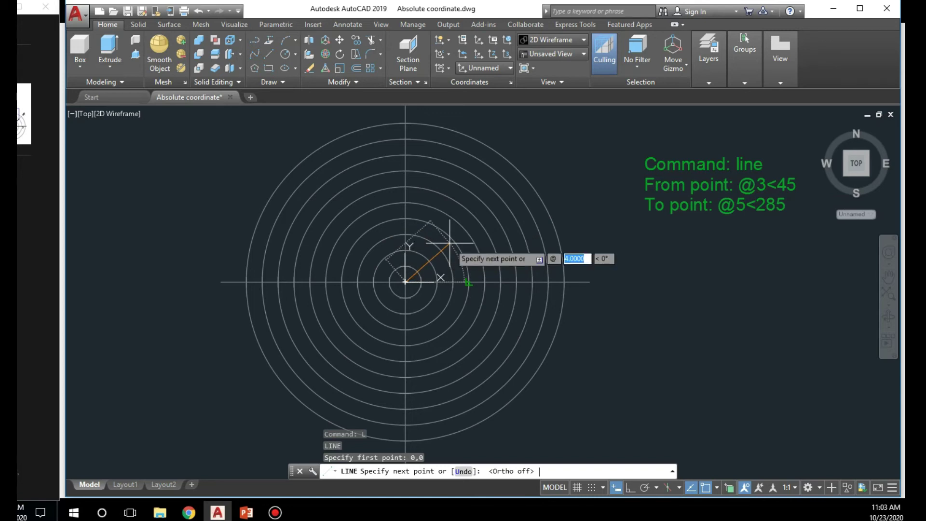
{"action": "type", "text": "3"}
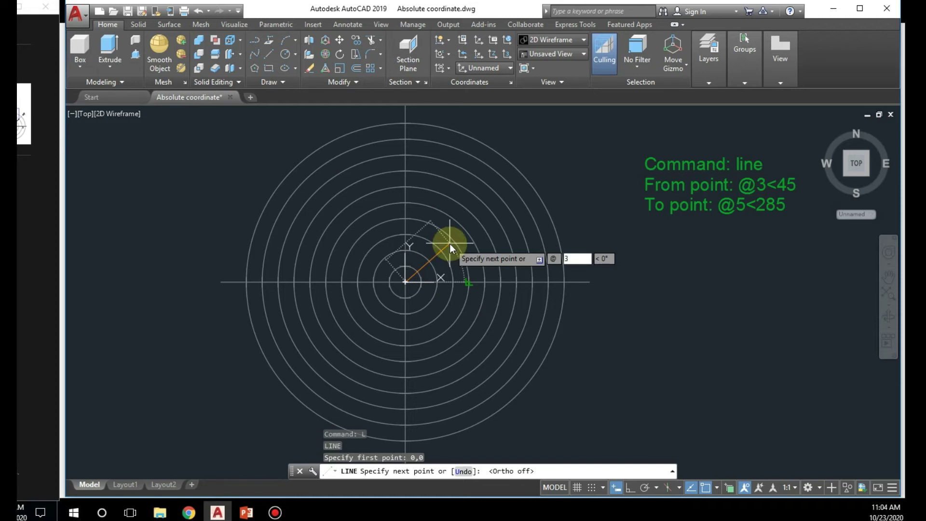
{"action": "key", "text": "Tab"}
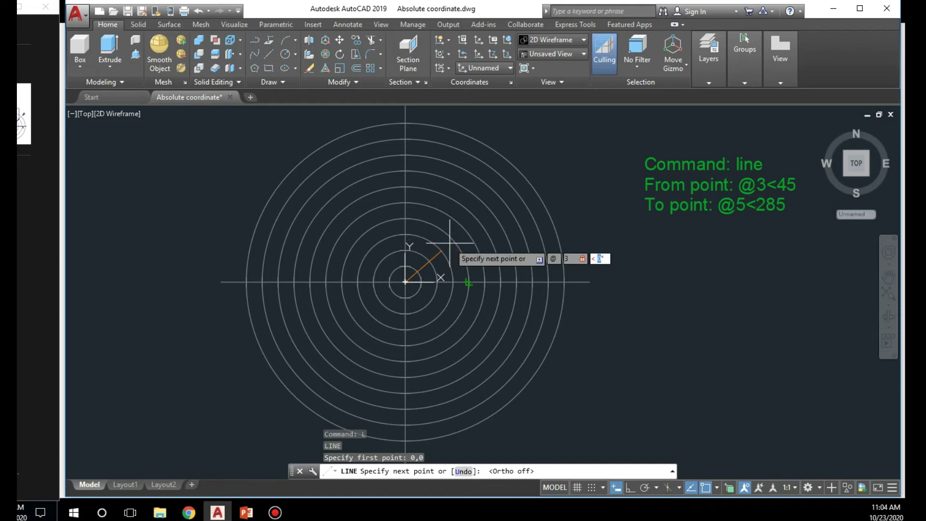
{"action": "type", "text": "45"}
{"action": "key", "text": "Return"}
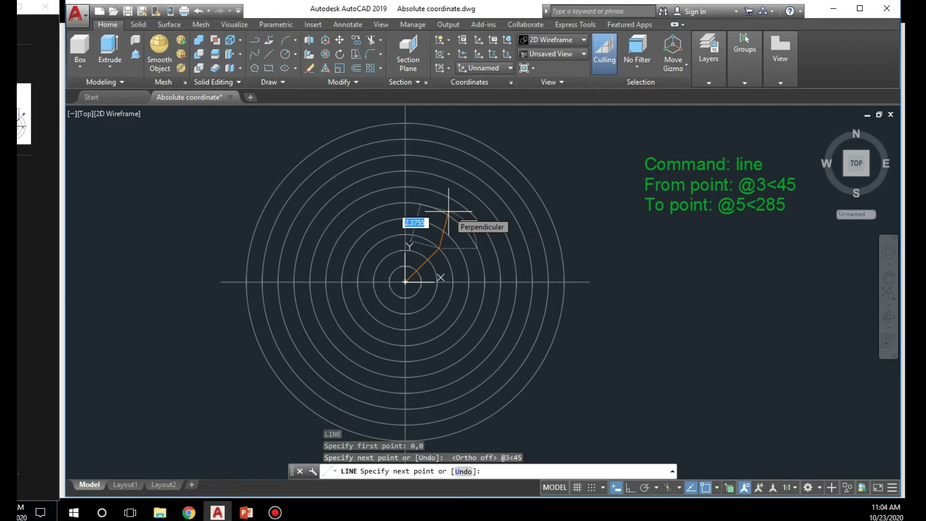
- Add a 5-unit segment at 285° using @5<285 and end the LINE command
{"action": "type", "text": "@"}
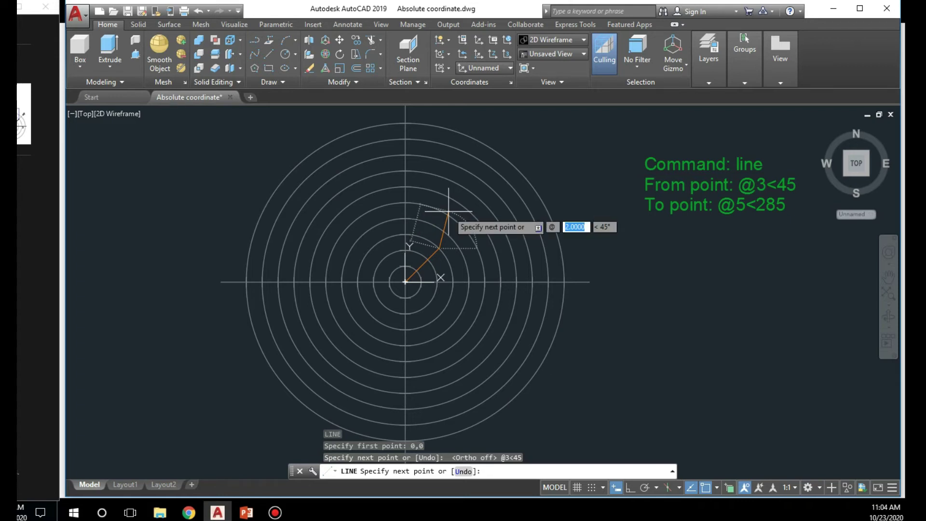
{"action": "type", "text": "5"}
{"action": "key", "text": "Tab"}
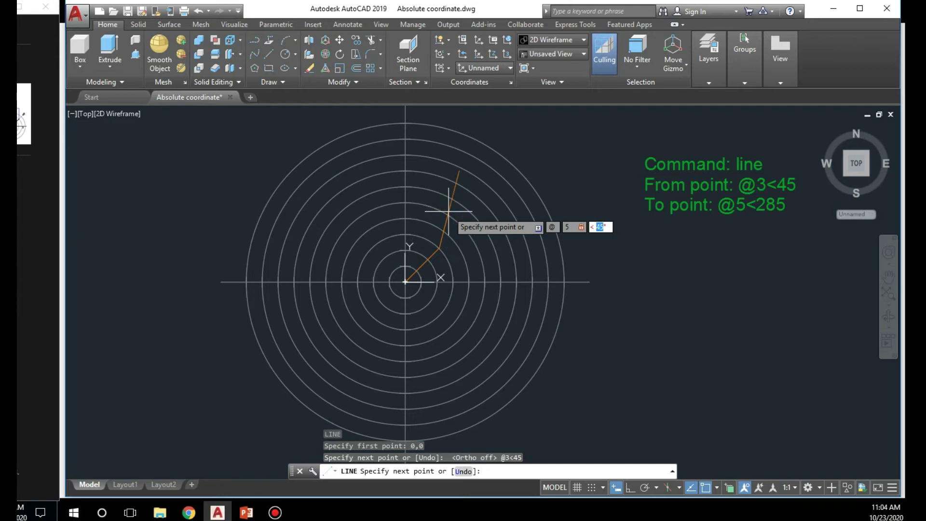
{"action": "type", "text": "285"}
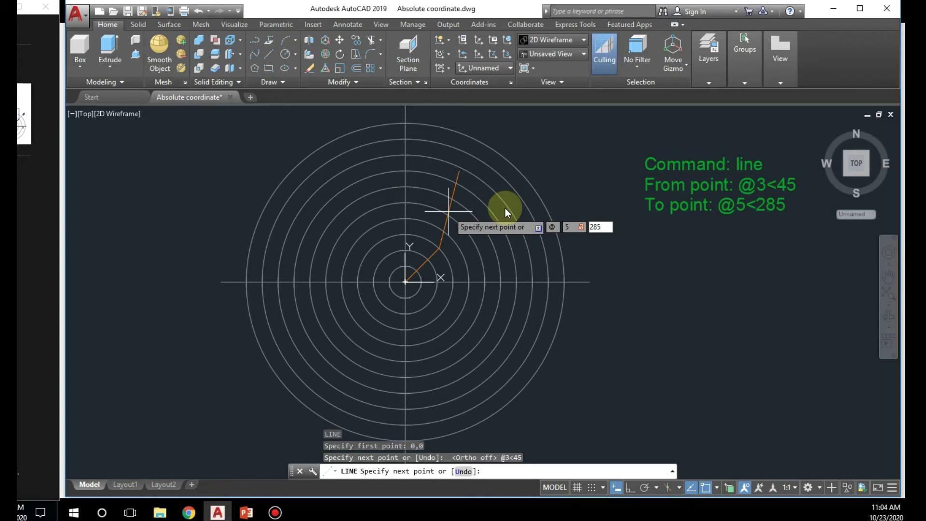
{"action": "key", "text": "Return"}
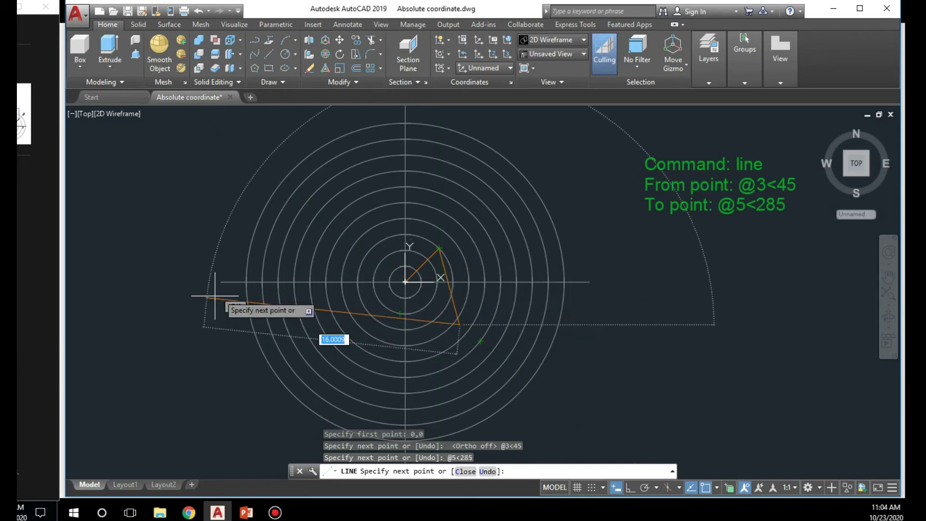
{"action": "key", "text": "Escape"}
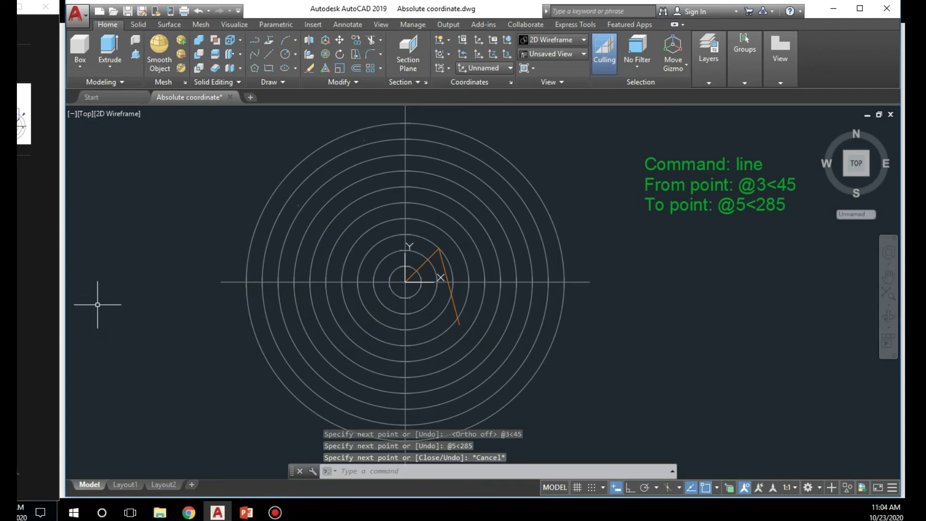
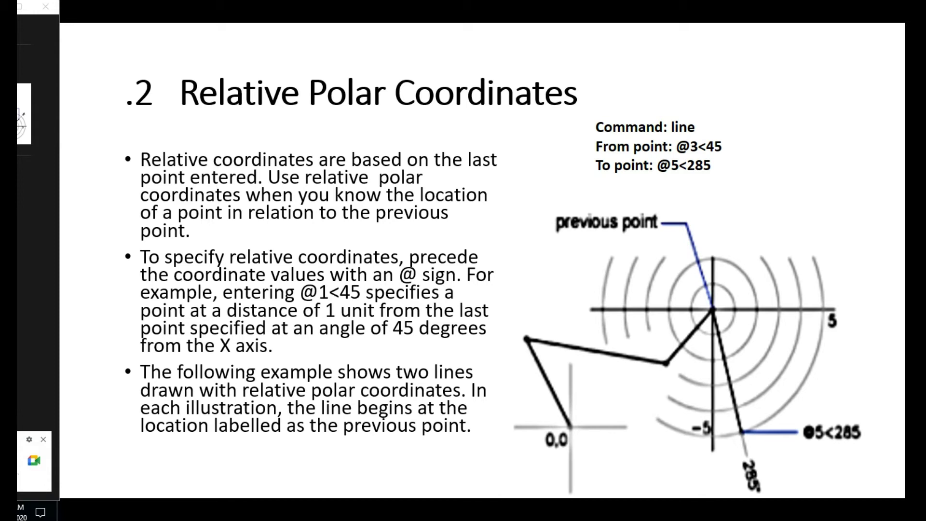
- Build out the 'Polar Tracking and Polar Snap' slide fully, then return to AutoCAD
{"action": "key", "text": "Right"}
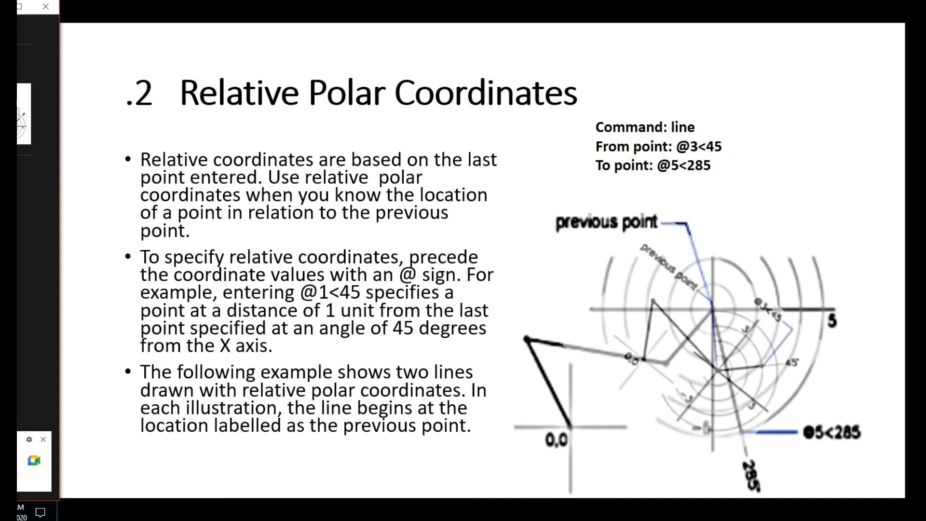
{"action": "key", "text": "Right"}
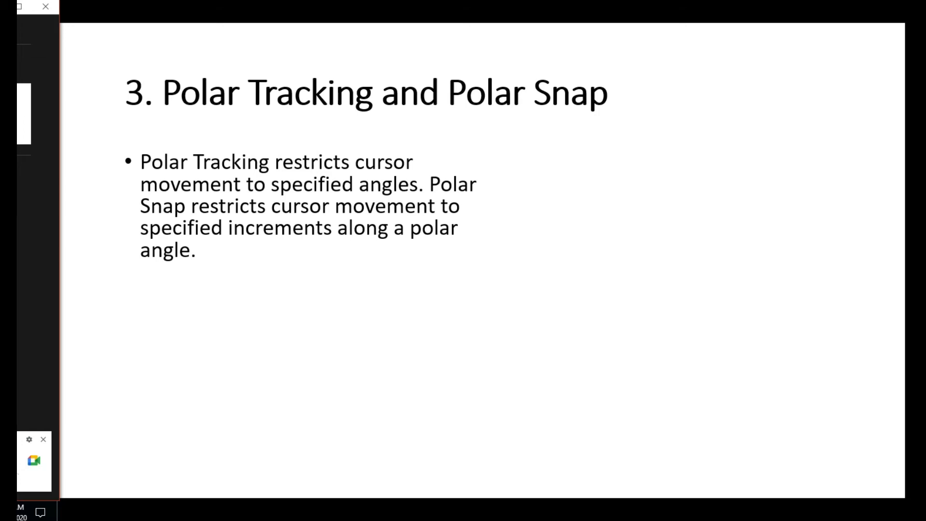
{"action": "key", "text": "Right"}
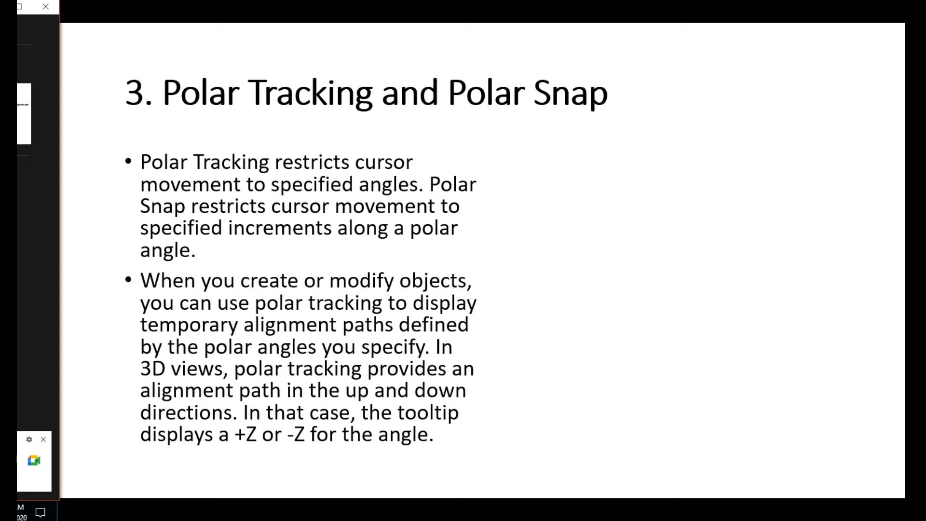
{"action": "key", "text": "Right"}
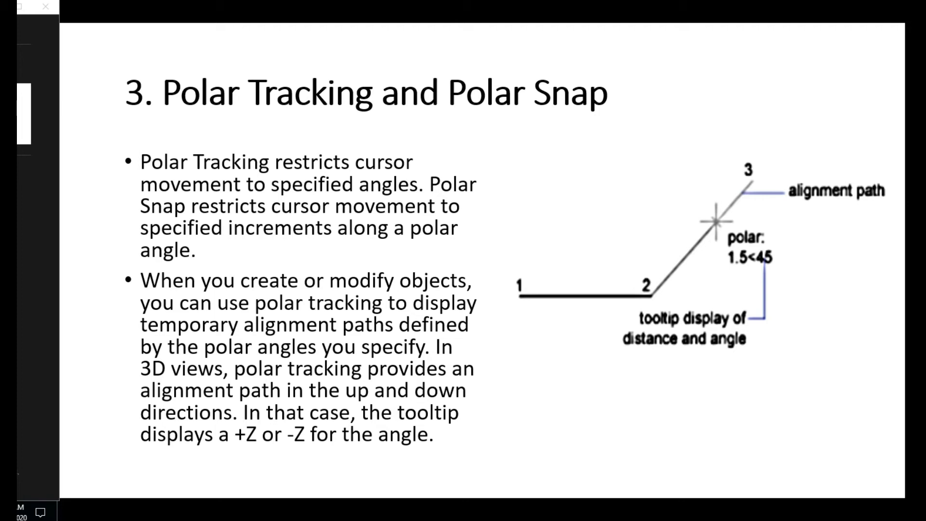
{"action": "key", "text": "alt+Tab"}
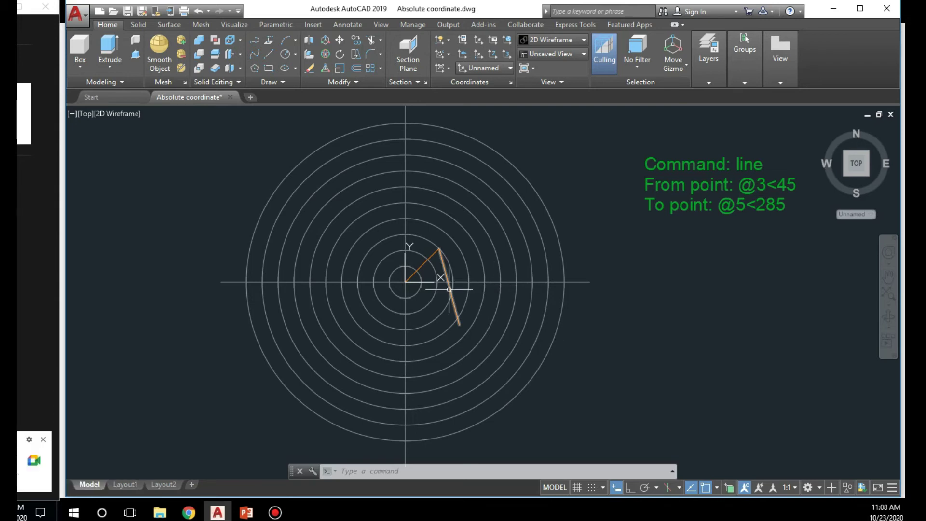
- Zoom out and pan past the square and angled line to empty model space
{"action": "scroll", "coordinate": [682, 351], "scroll_direction": "down", "scroll_amount": 2}
{"action": "middle_click_drag", "start_coordinate": [682, 351], "coordinate": [630, 172]}
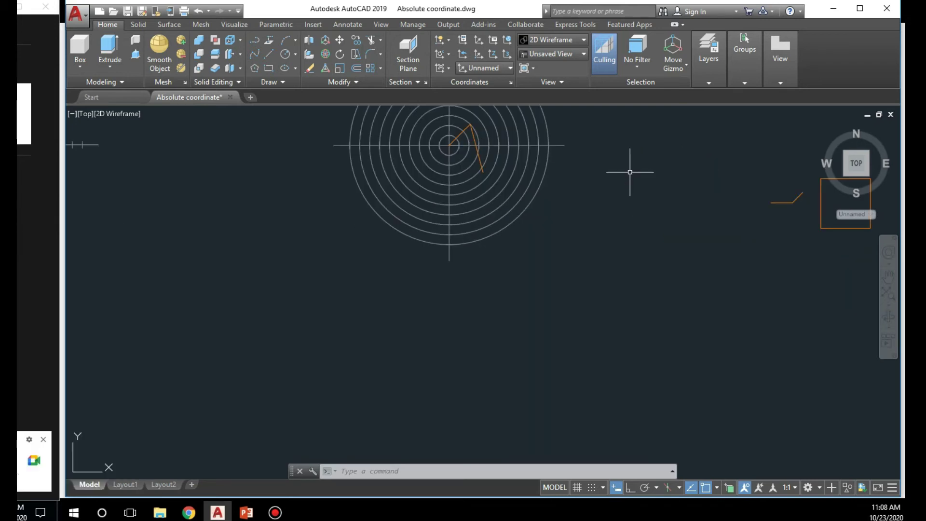
{"action": "mouse_move", "coordinate": [647, 209]}
{"action": "middle_mouse_down"}
{"action": "mouse_move", "coordinate": [357, 259]}
{"action": "mouse_move", "coordinate": [404, 316]}
{"action": "mouse_move", "coordinate": [503, 338]}
{"action": "middle_mouse_up"}
{"action": "scroll", "coordinate": [542, 233], "scroll_direction": "up", "scroll_amount": 5}
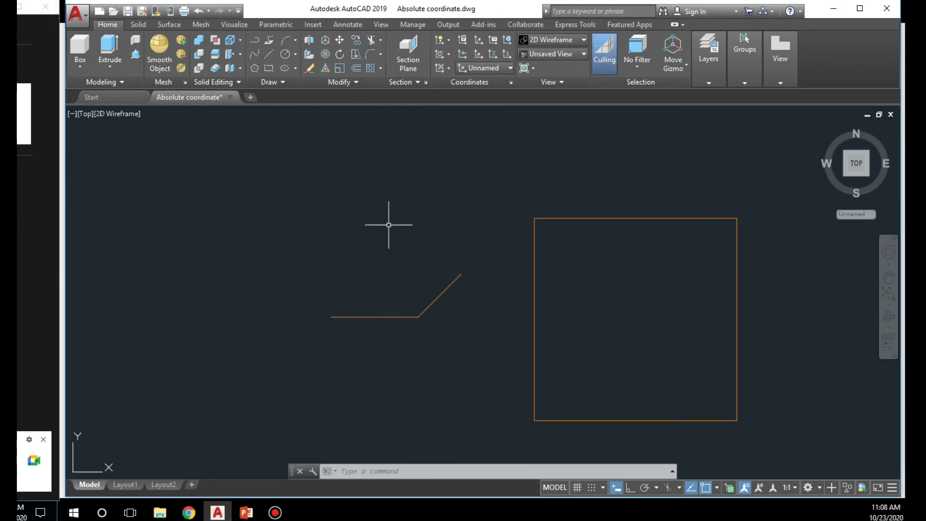
{"action": "middle_click_drag", "start_coordinate": [429, 314], "coordinate": [453, 94]}
{"action": "mouse_move", "coordinate": [417, 252]}
{"action": "middle_mouse_down"}
{"action": "mouse_move", "coordinate": [475, 36]}
{"action": "mouse_move", "coordinate": [364, 191]}
{"action": "mouse_move", "coordinate": [283, 265]}
{"action": "middle_mouse_up"}
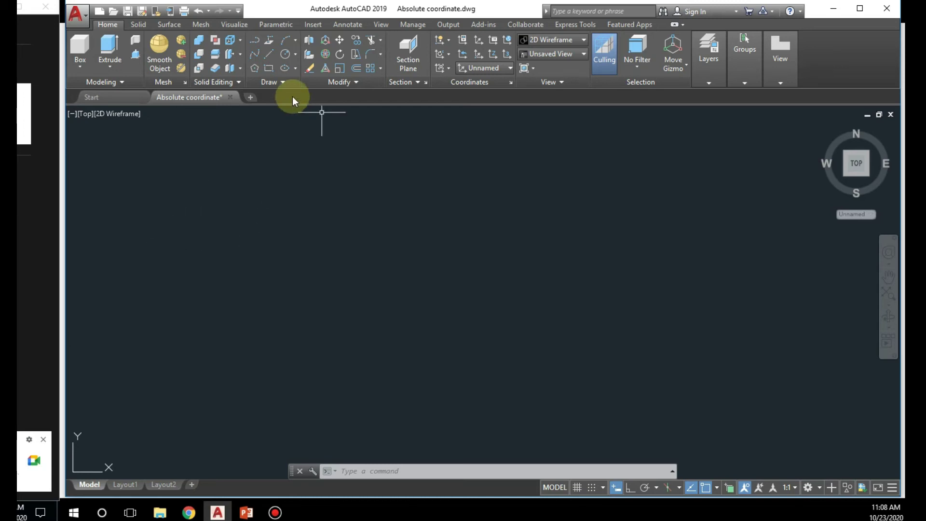
{"action": "left_click", "coordinate": [269, 54]}
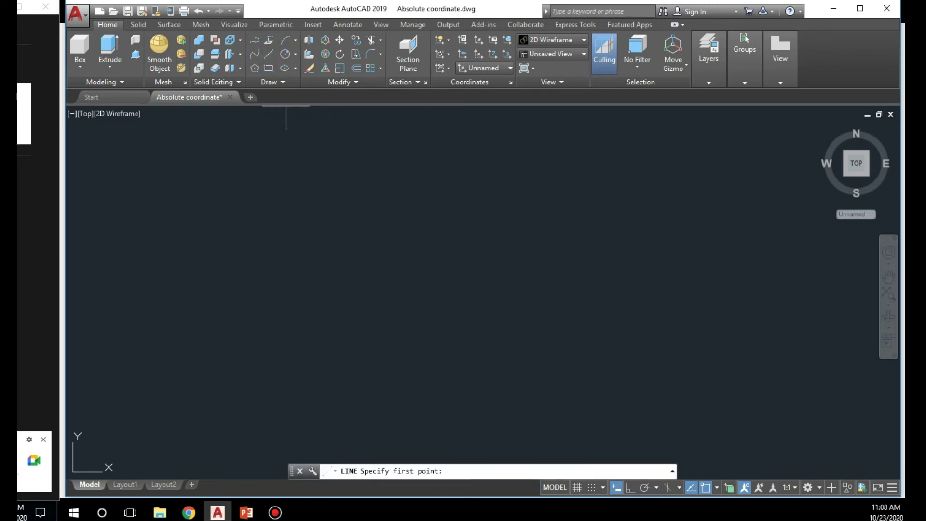
{"action": "key", "text": "Escape"}
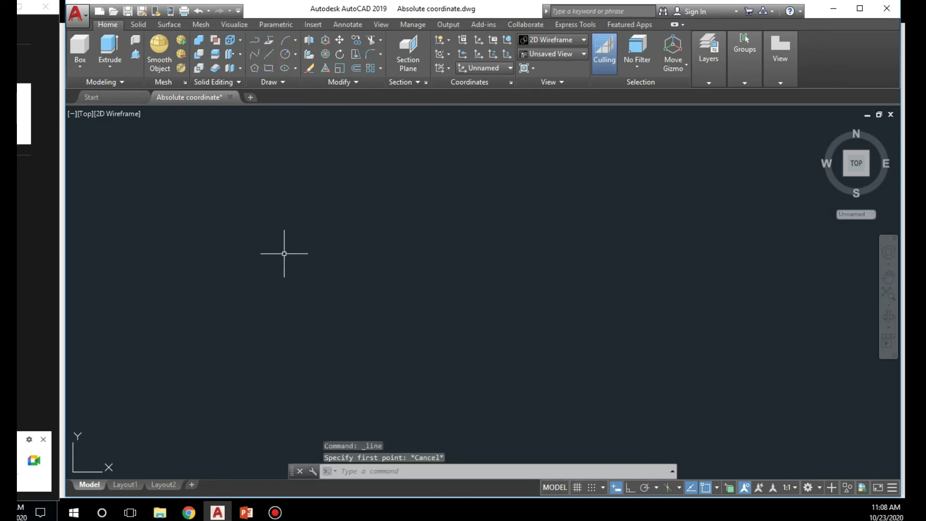
{"action": "right_click", "coordinate": [283, 251]}
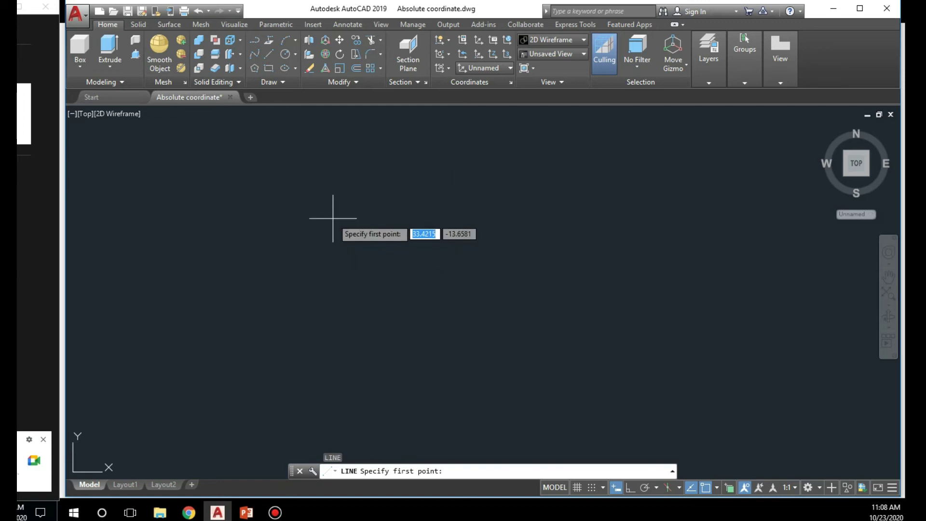
{"action": "key", "text": "Escape"}
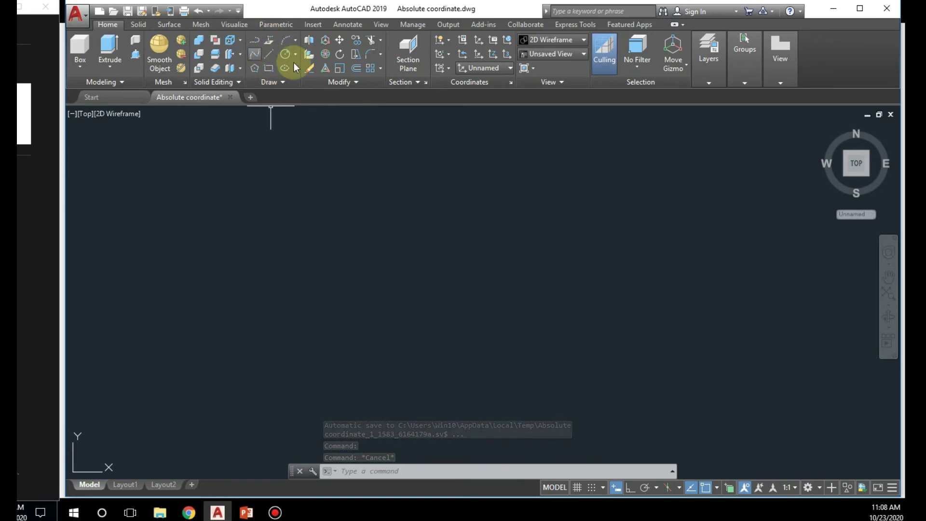
{"action": "left_click", "coordinate": [269, 55]}
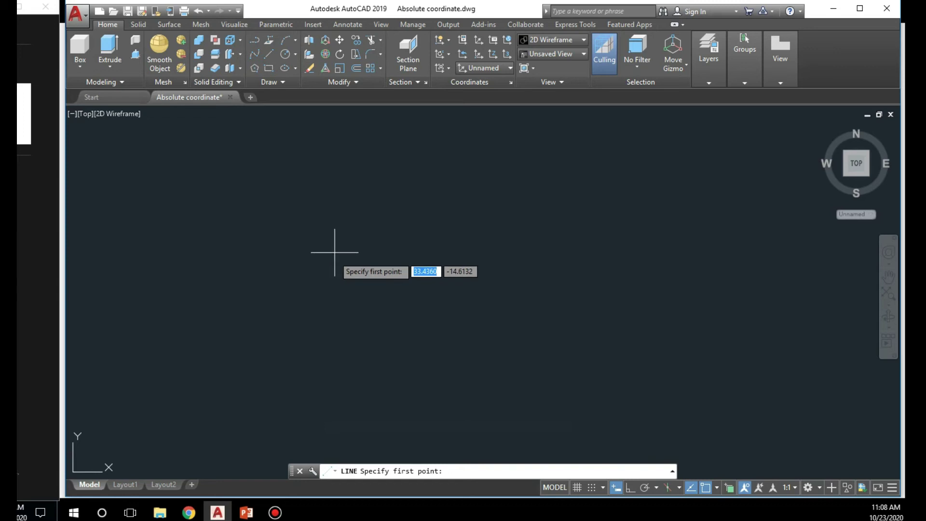
{"action": "left_click", "coordinate": [346, 266]}
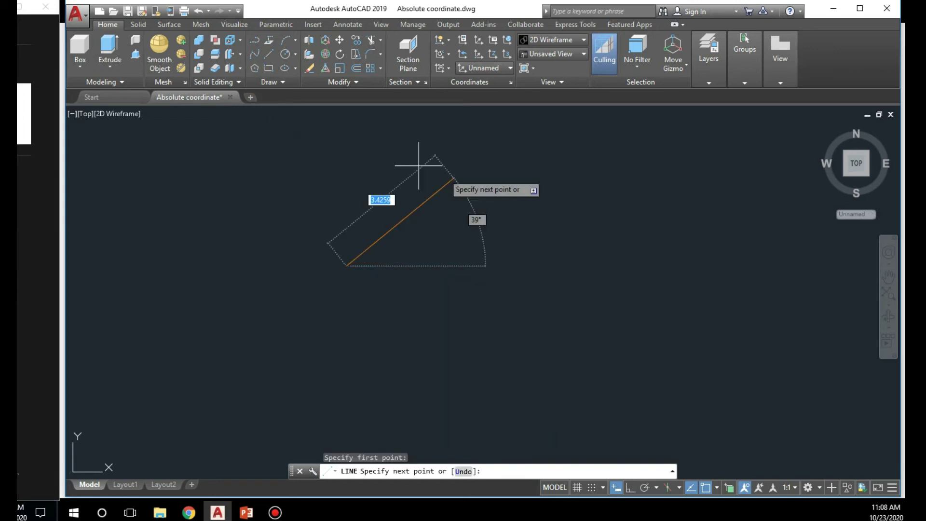
{"action": "key", "text": "Escape"}
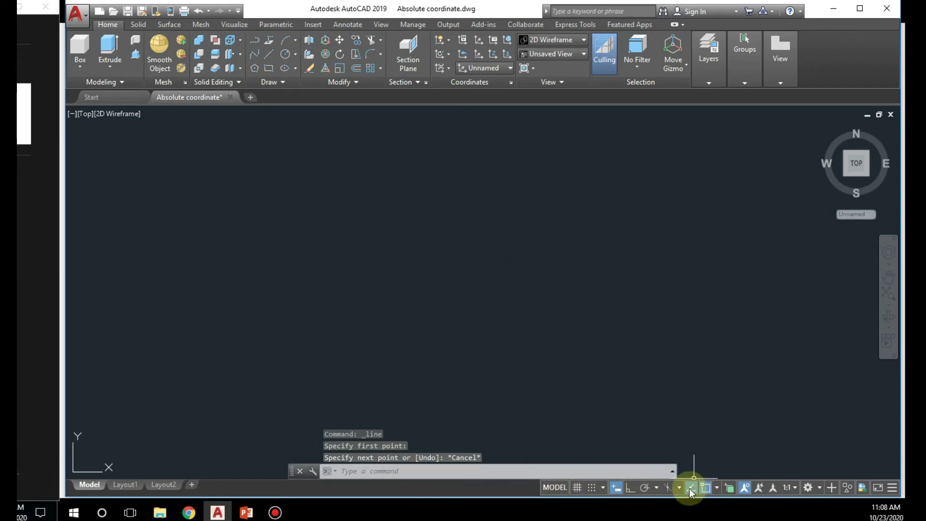
- Turn on polar tracking with the 15, 30, 45, 60… angle increment
{"action": "left_click", "coordinate": [646, 487]}
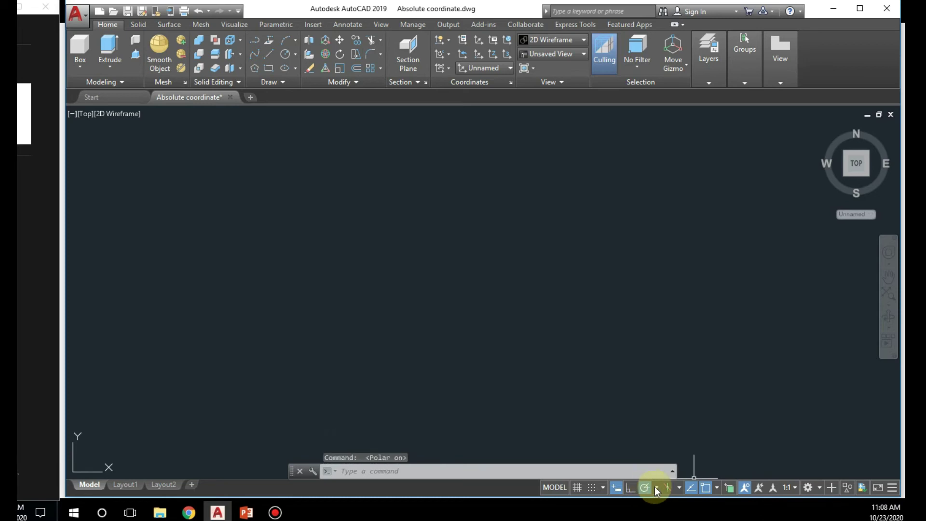
{"action": "left_click", "coordinate": [656, 488]}
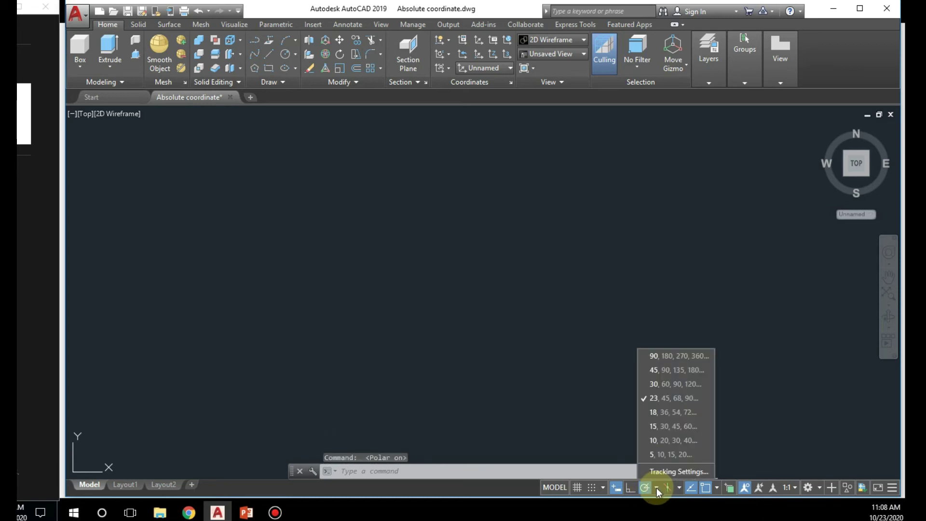
{"action": "left_click", "coordinate": [653, 458]}
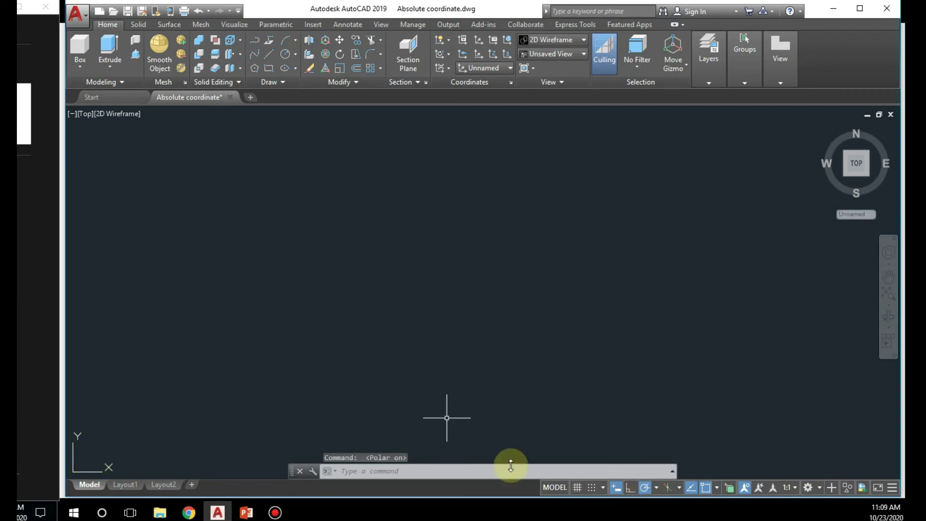
{"action": "left_click", "coordinate": [657, 489]}
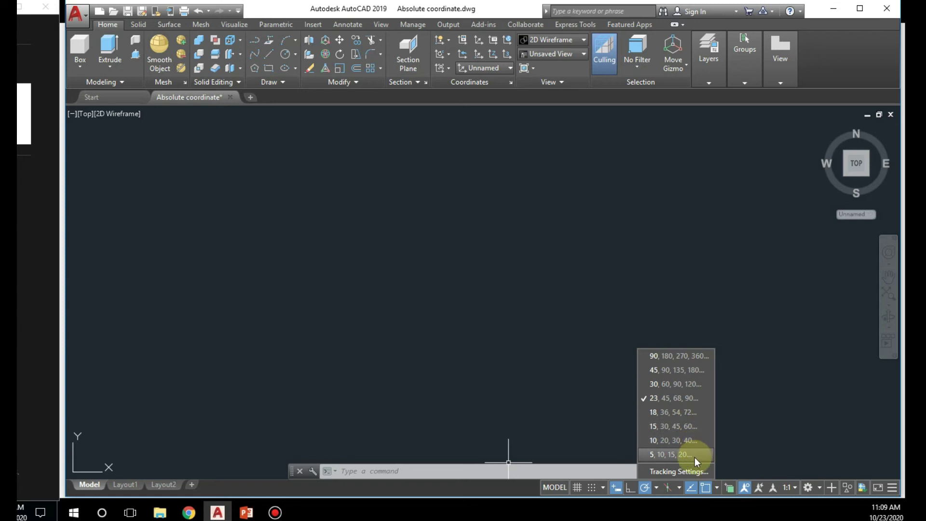
{"action": "left_click", "coordinate": [676, 426]}
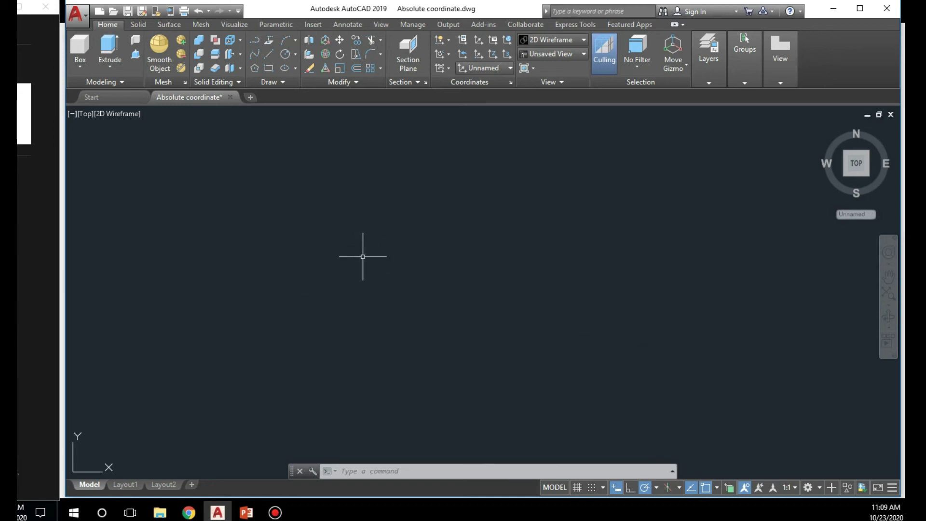
- Start a line with L and draw a horizontal segment under Ortho, then turn Ortho off
{"action": "left_click", "coordinate": [297, 284]}
{"action": "type", "text": "l"}
{"action": "key", "text": "Return"}
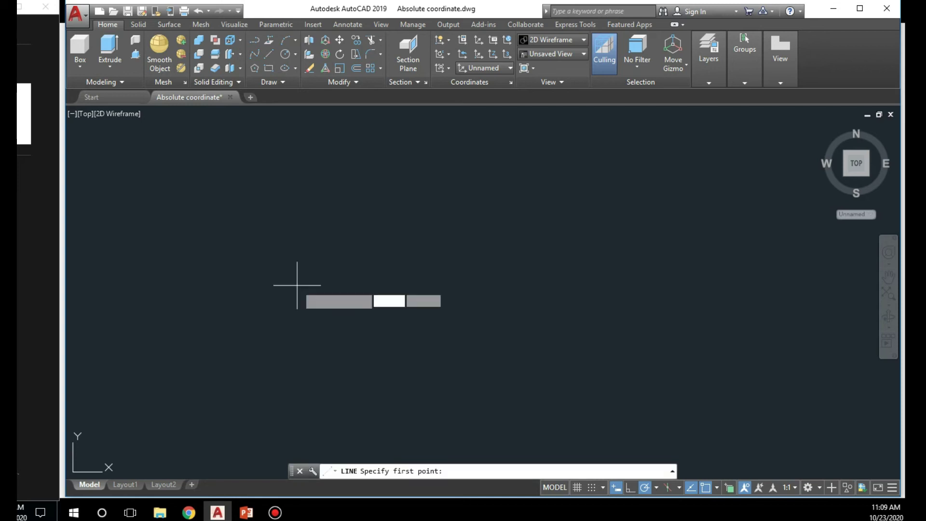
{"action": "left_click", "coordinate": [292, 297]}
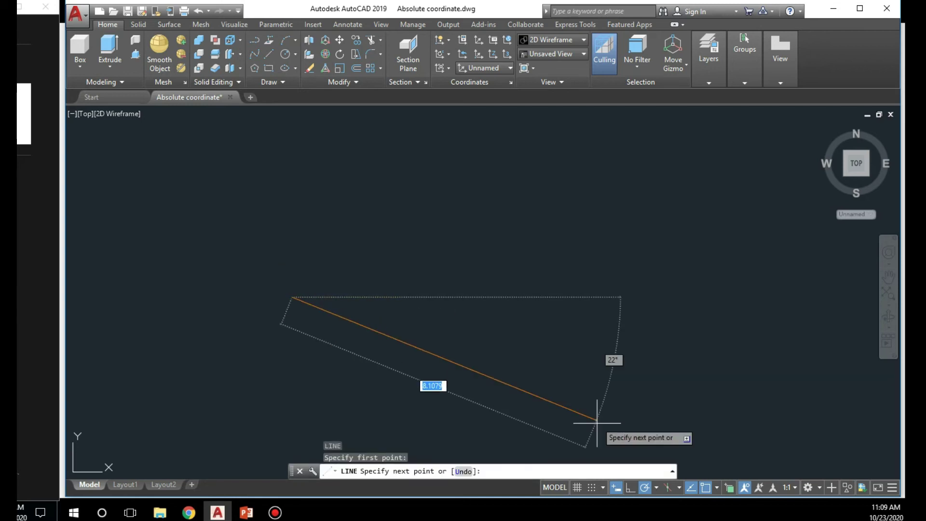
{"action": "left_click", "coordinate": [629, 488]}
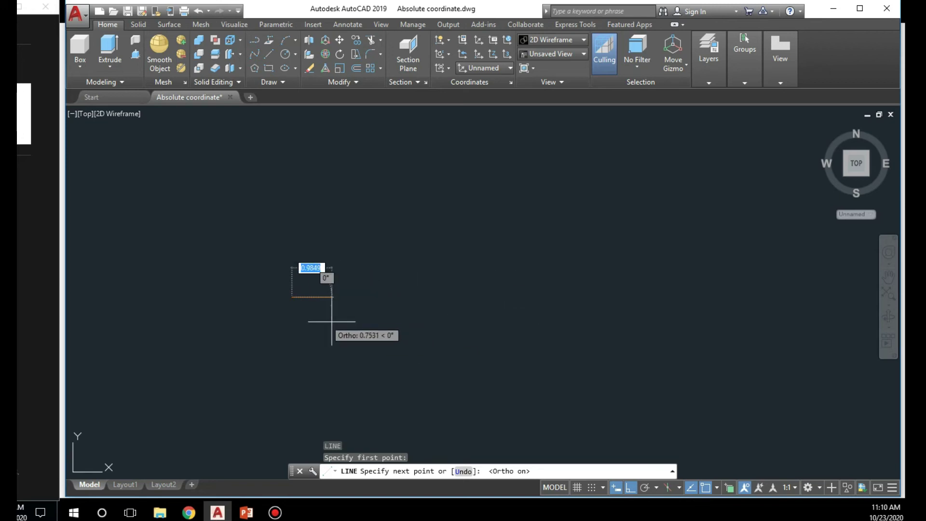
{"action": "left_click", "coordinate": [424, 298]}
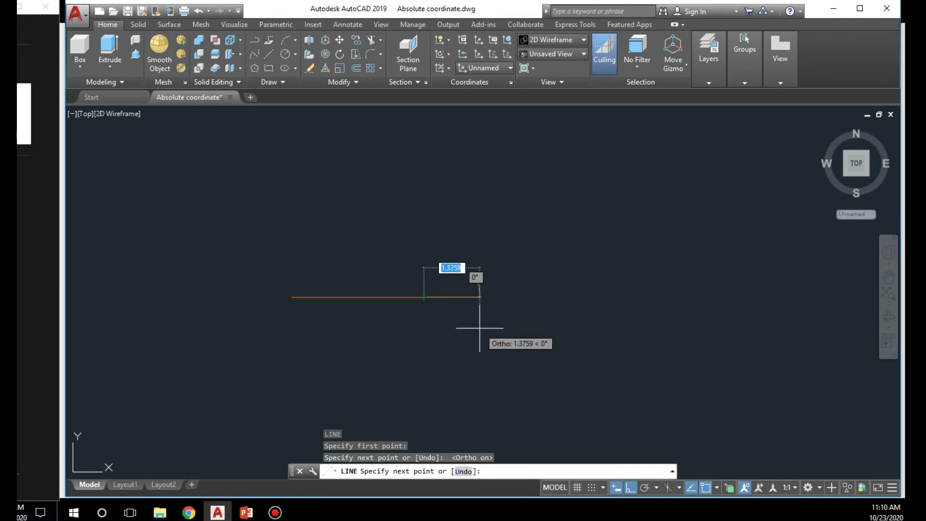
{"action": "left_click", "coordinate": [629, 488]}
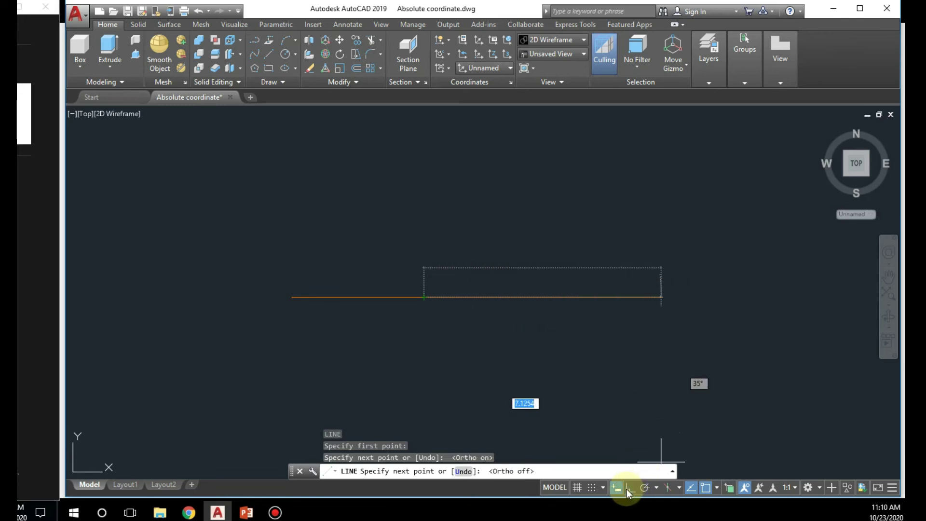
- With polar tracking on, extend the line 1.5 units at 45° and end the command
{"action": "left_click", "coordinate": [655, 488]}
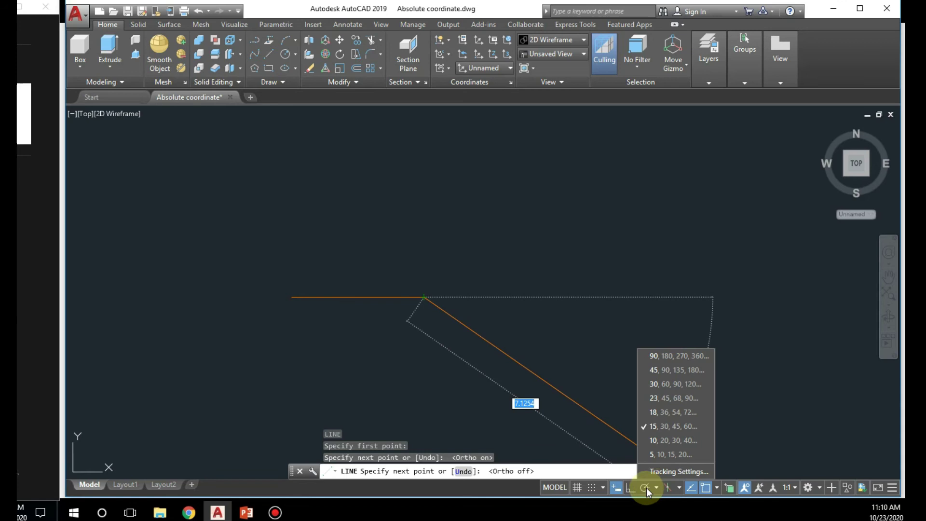
{"action": "left_click", "coordinate": [644, 489]}
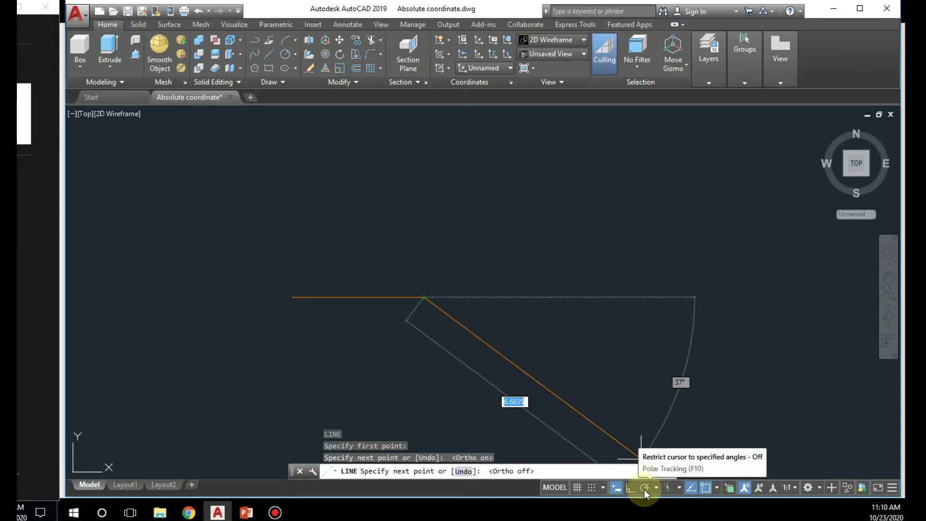
{"action": "left_click", "coordinate": [644, 489]}
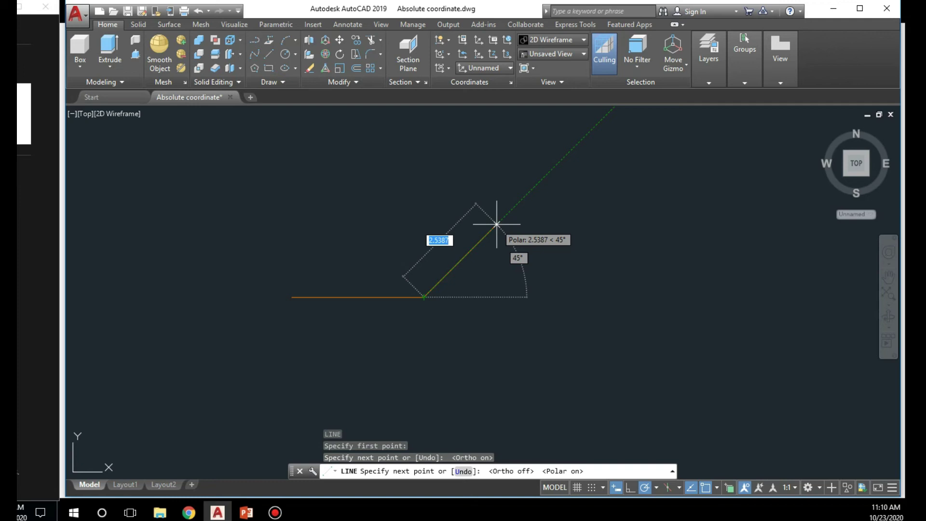
{"action": "type", "text": "1.5"}
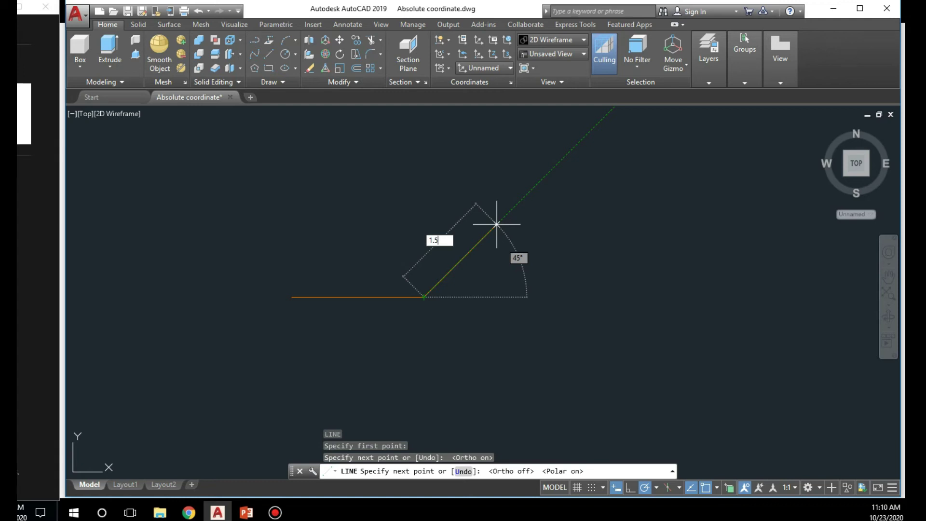
{"action": "key", "text": "Return"}
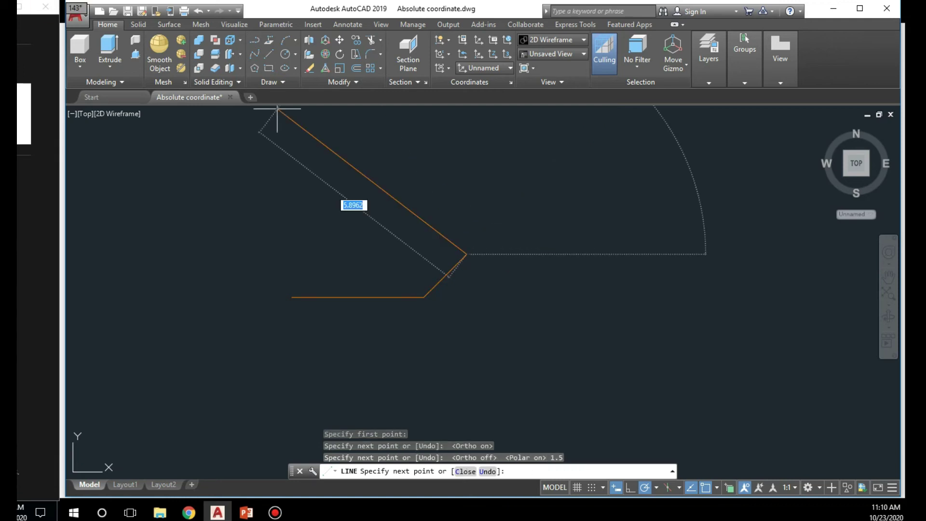
{"action": "key", "text": "Escape"}
- Zoom and pan to re-centre the new line, then bring back the Polar Tracking slide
{"action": "scroll", "coordinate": [454, 266], "scroll_direction": "up", "scroll_amount": 2}
{"action": "scroll", "coordinate": [453, 290], "scroll_direction": "up", "scroll_amount": 2}
{"action": "mouse_move", "coordinate": [453, 306]}
{"action": "middle_mouse_down"}
{"action": "mouse_move", "coordinate": [562, 262]}
{"action": "mouse_move", "coordinate": [517, 279]}
{"action": "middle_mouse_up"}
{"action": "scroll", "coordinate": [567, 284], "scroll_direction": "down", "scroll_amount": 2}
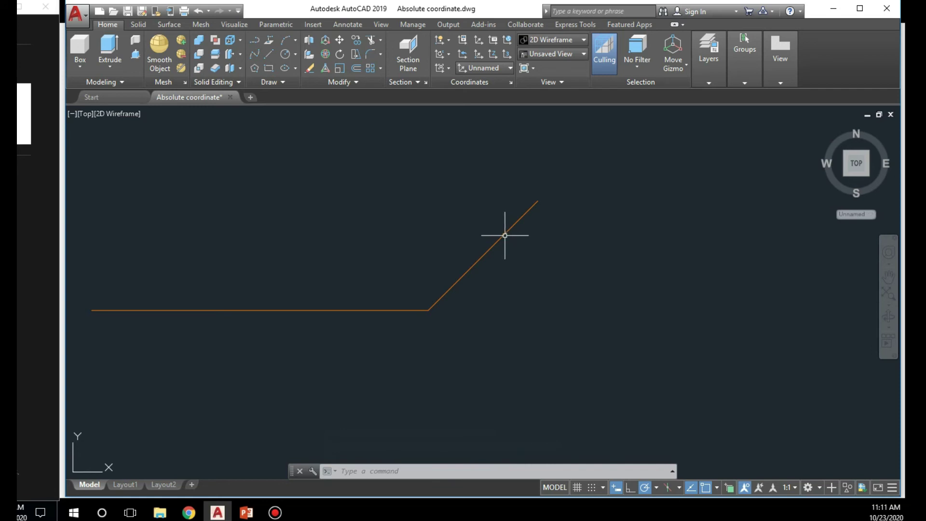
{"action": "scroll", "coordinate": [531, 311], "scroll_direction": "up", "scroll_amount": 2}
{"action": "middle_click_drag", "start_coordinate": [533, 290], "coordinate": [455, 372]}
{"action": "middle_click_drag", "start_coordinate": [429, 325], "coordinate": [475, 271]}
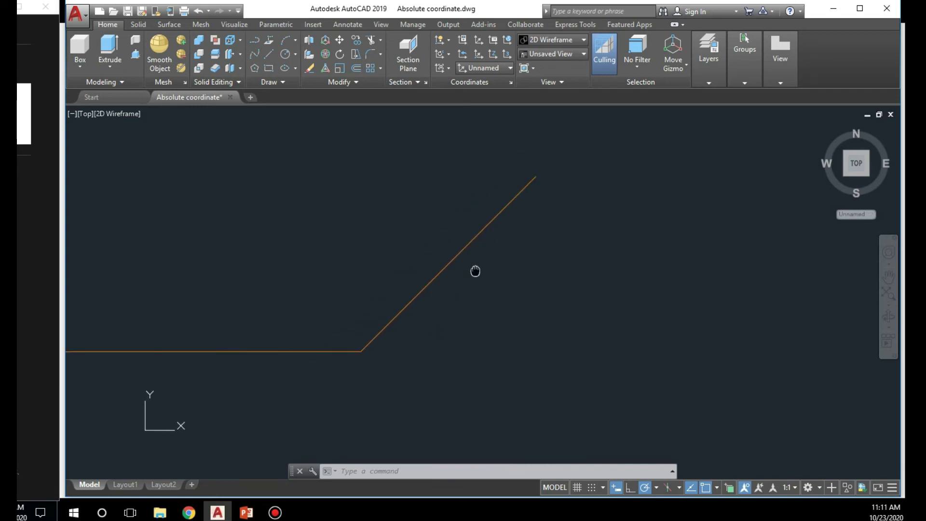
{"action": "scroll", "coordinate": [523, 389], "scroll_direction": "down", "scroll_amount": 2}
{"action": "middle_click_drag", "start_coordinate": [311, 358], "coordinate": [329, 316]}
{"action": "middle_click_drag", "start_coordinate": [439, 269], "coordinate": [401, 327]}
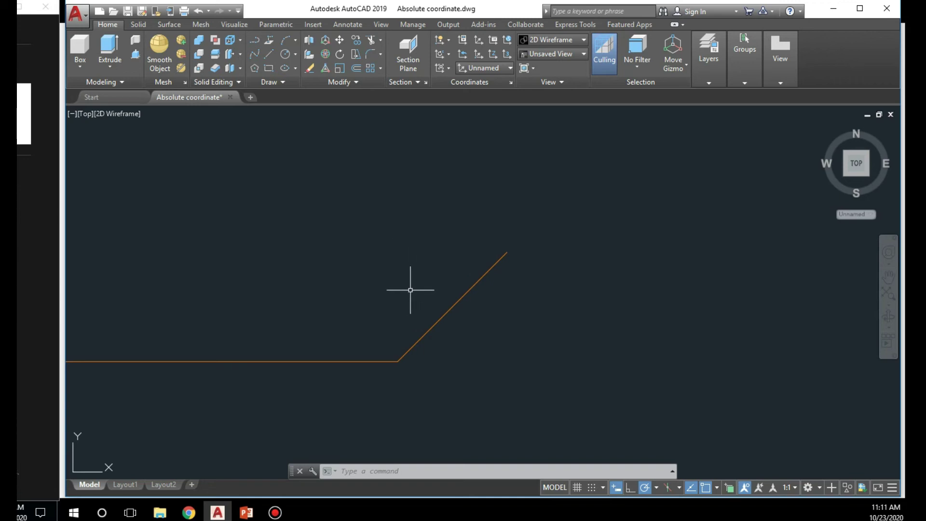
{"action": "middle_click_drag", "start_coordinate": [410, 291], "coordinate": [484, 281]}
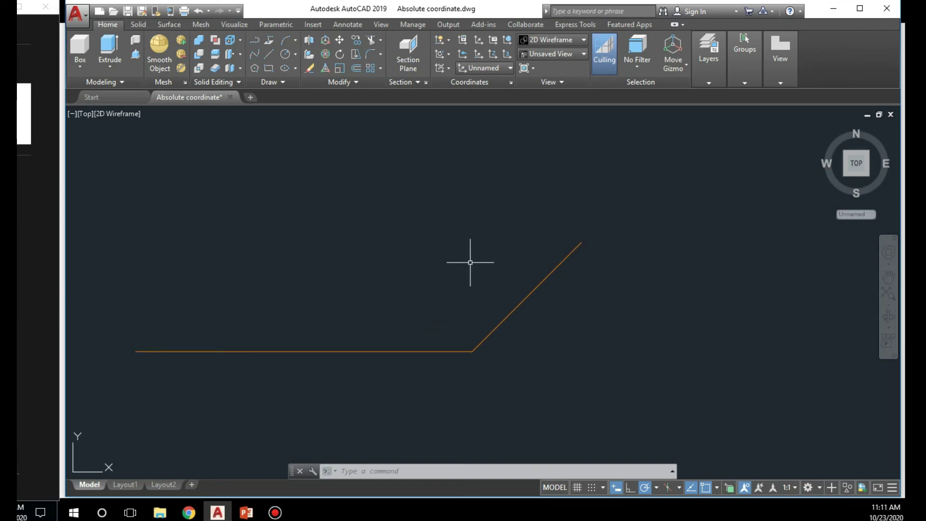
{"action": "scroll", "coordinate": [469, 265], "scroll_direction": "down", "scroll_amount": 2}
{"action": "middle_click_drag", "start_coordinate": [565, 282], "coordinate": [484, 295]}
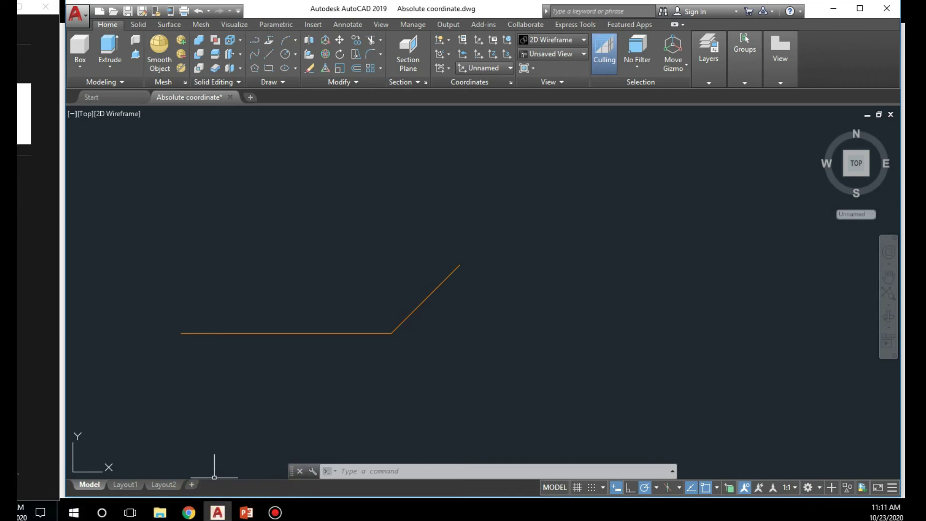
{"action": "key", "text": "alt+Tab"}
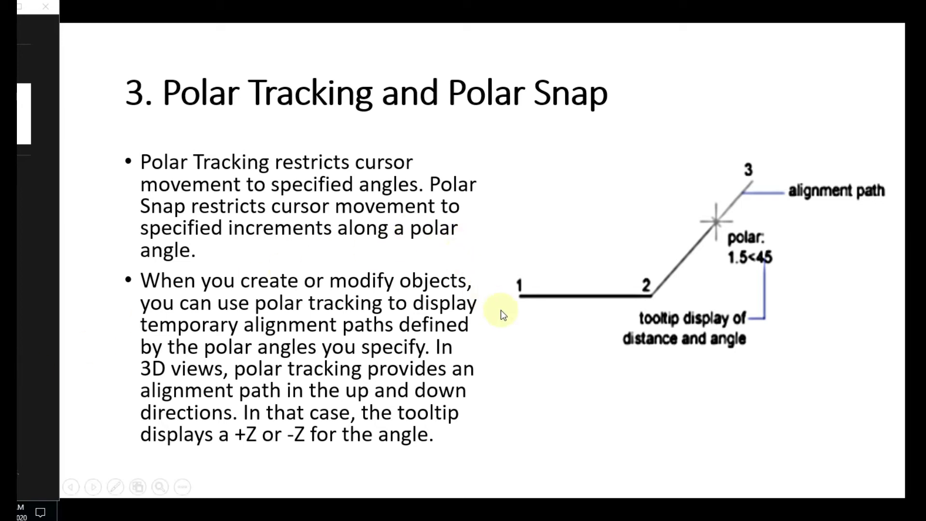
{"action": "mouse_move", "coordinate": [548, 348]}
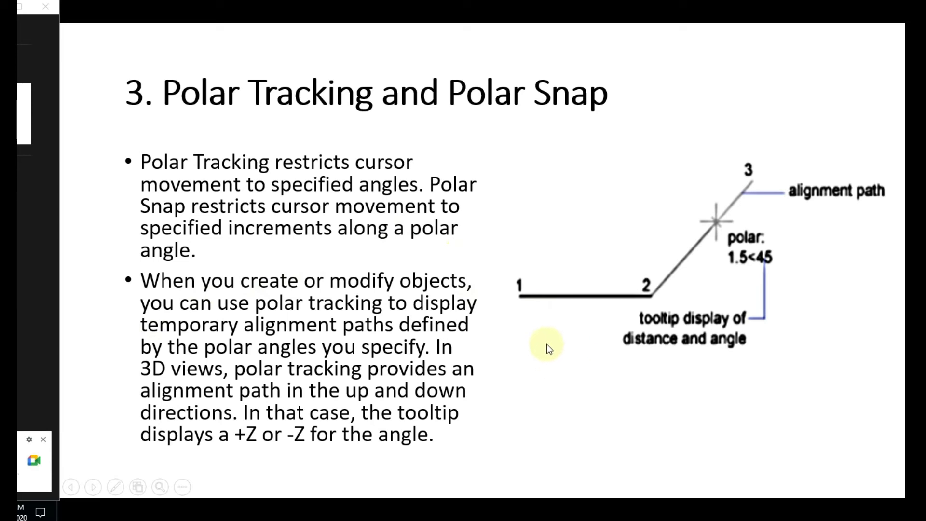
- Show slide 4 'Direct Distance Entry', then return to AutoCAD and re-frame the drawing
{"action": "left_click", "coordinate": [534, 338]}
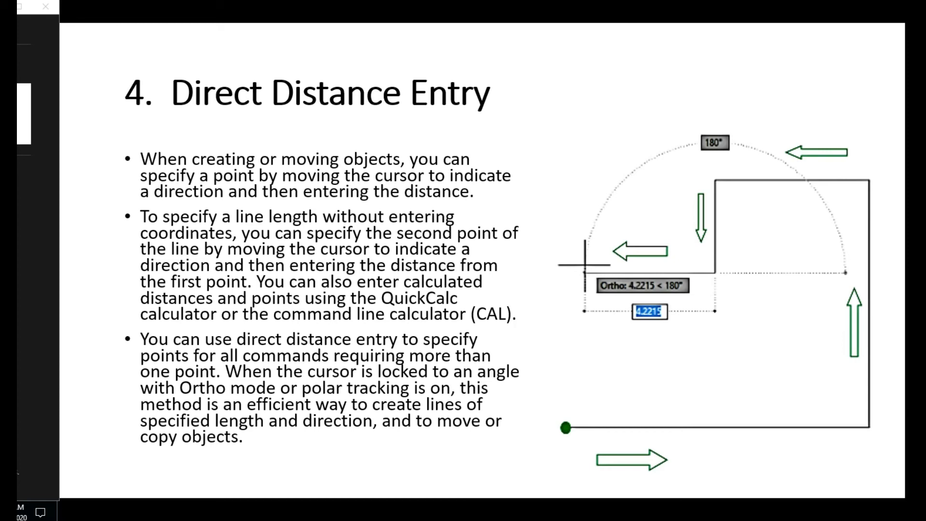
{"action": "key", "text": "alt+Tab"}
{"action": "scroll", "coordinate": [581, 322], "scroll_direction": "down", "scroll_amount": 1}
{"action": "middle_click_drag", "start_coordinate": [552, 315], "coordinate": [327, 325]}
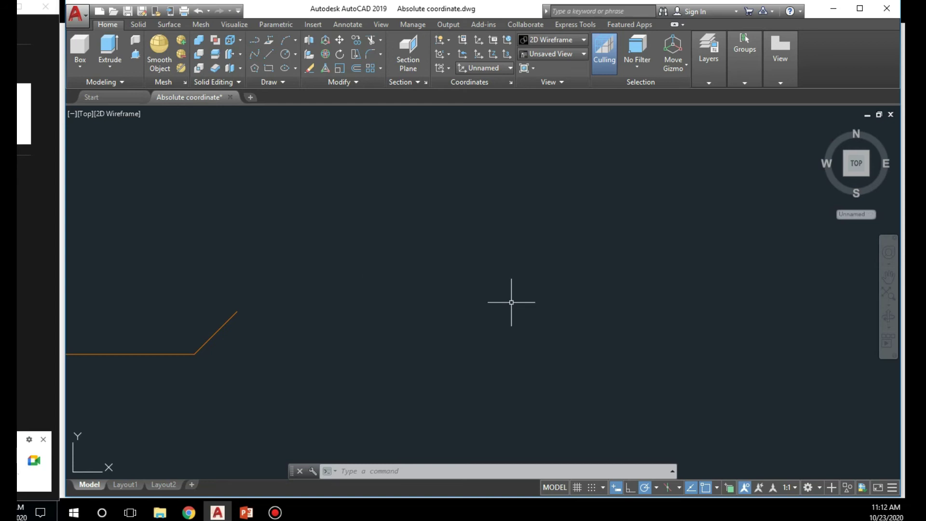
- Switch Ortho mode on and start a new LINE command with L
{"action": "left_click", "coordinate": [629, 488]}
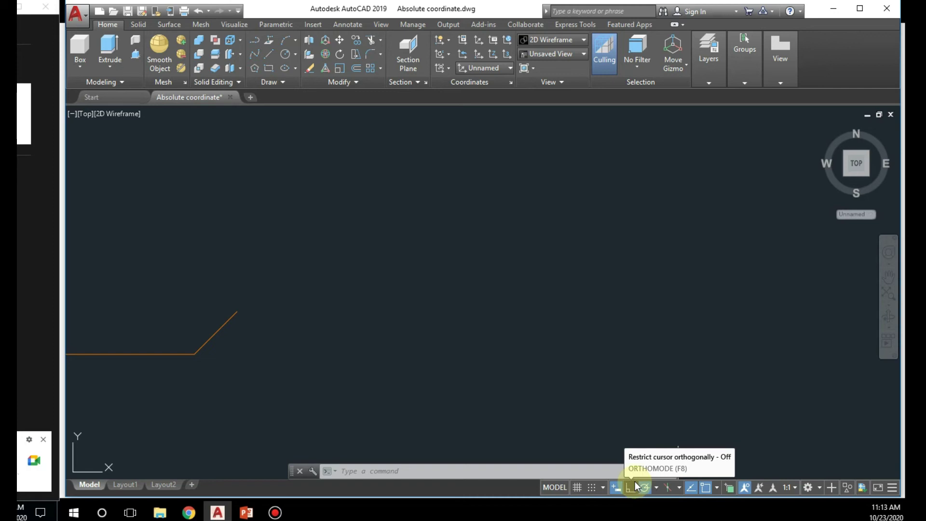
{"action": "left_click", "coordinate": [636, 482]}
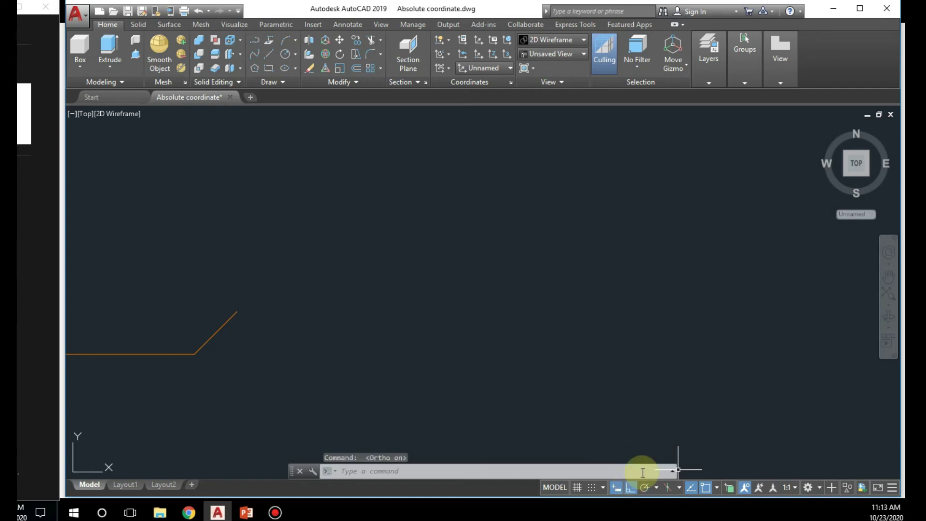
{"action": "left_click", "coordinate": [464, 293]}
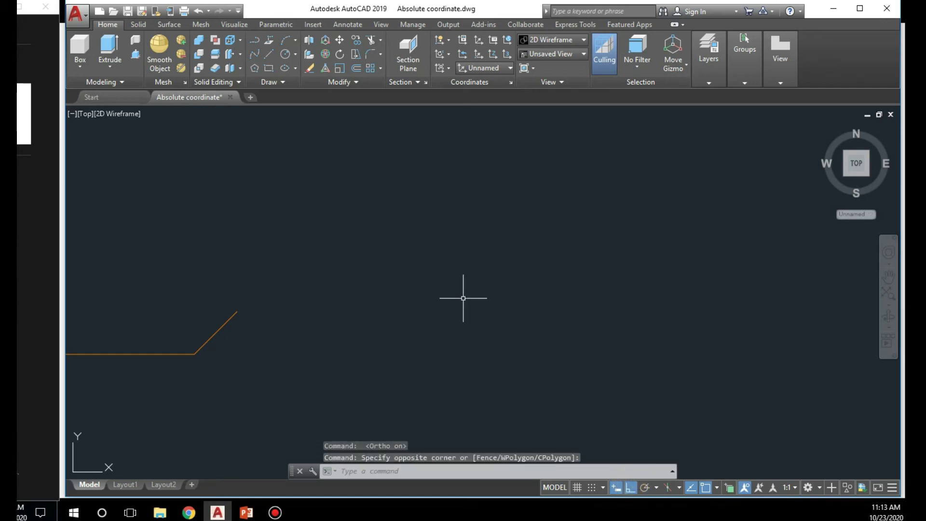
{"action": "type", "text": "l"}
{"action": "key", "text": "Return"}
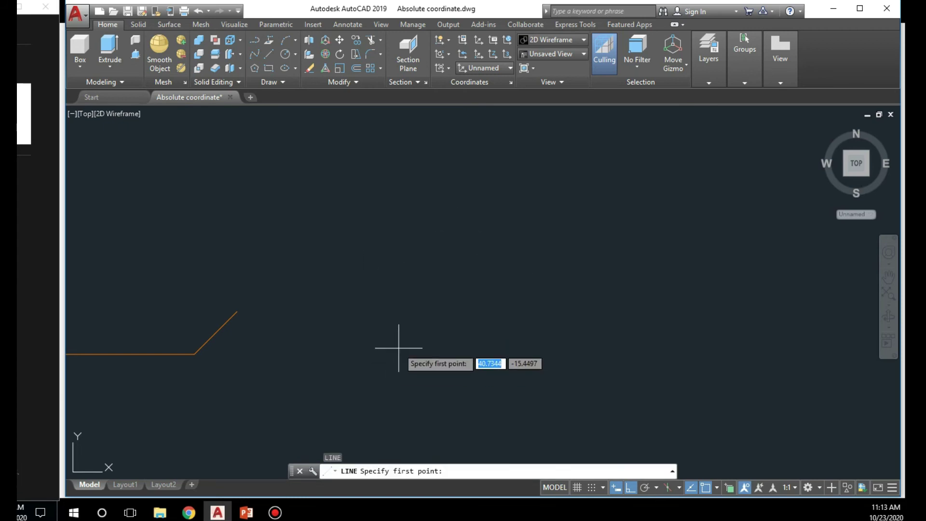
- Begin a horizontal line, then zoom, pan left and cancel the unfinished line
{"action": "left_click", "coordinate": [400, 314]}
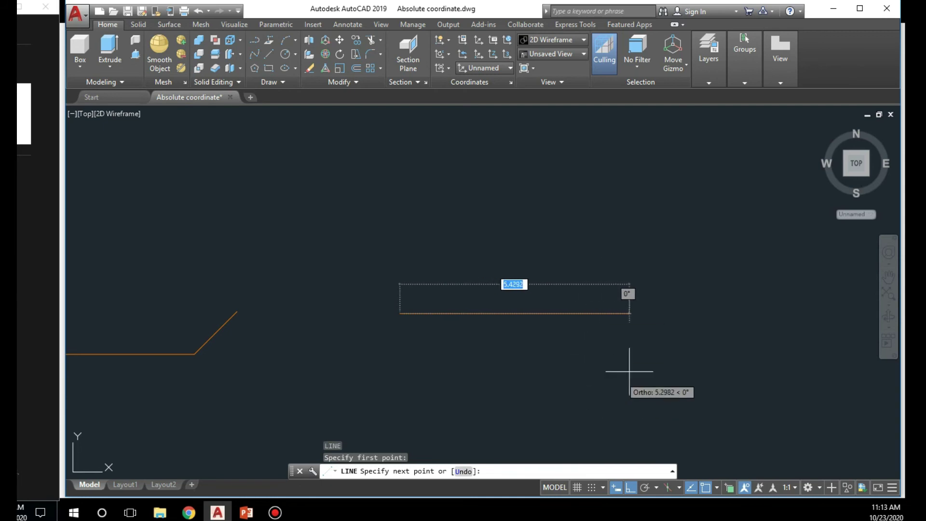
{"action": "left_click", "coordinate": [536, 313]}
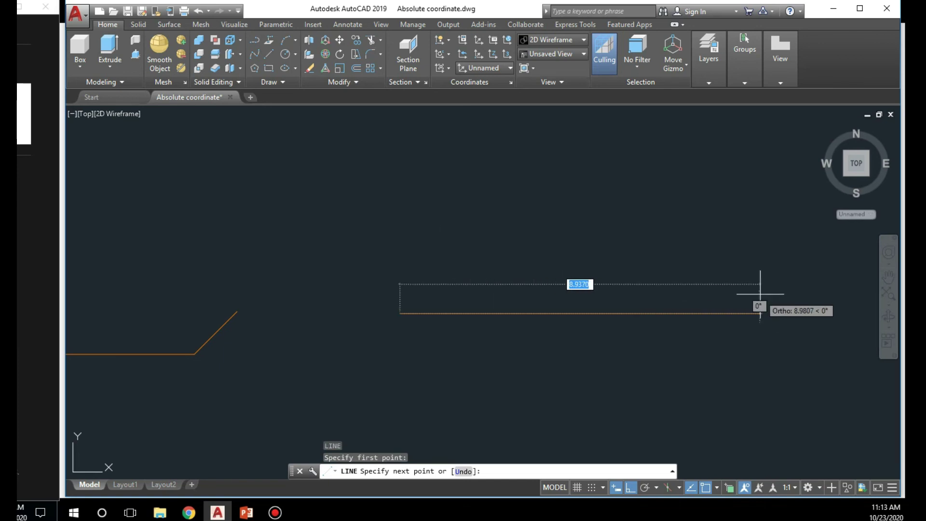
{"action": "scroll", "coordinate": [567, 313], "scroll_direction": "down", "scroll_amount": 2}
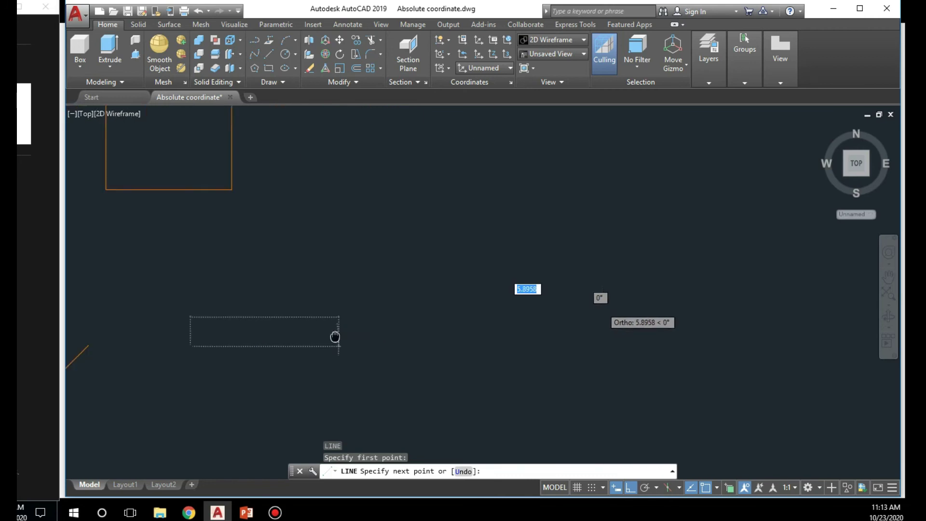
{"action": "scroll", "coordinate": [599, 309], "scroll_direction": "down", "scroll_amount": 3}
{"action": "scroll", "coordinate": [625, 342], "scroll_direction": "down", "scroll_amount": 2}
{"action": "middle_click_drag", "start_coordinate": [625, 341], "coordinate": [291, 334]}
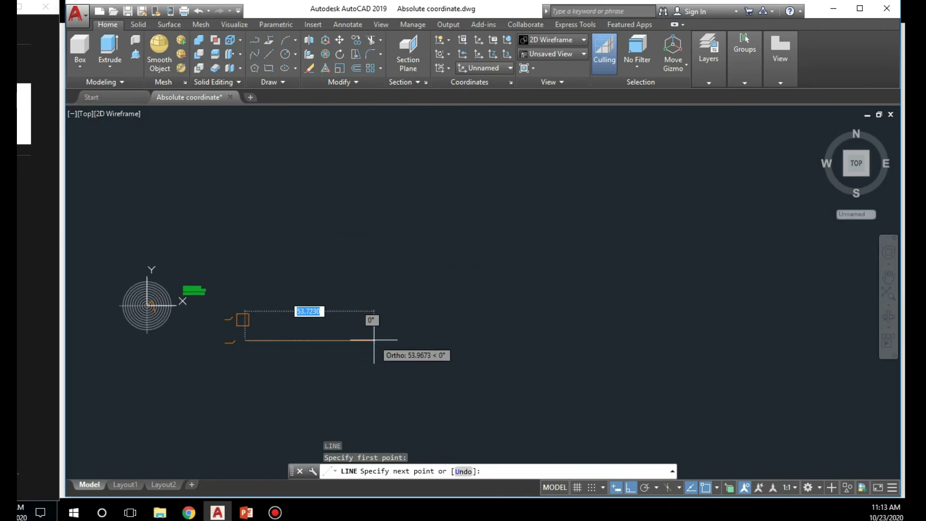
{"action": "key", "text": "Escape"}
{"action": "middle_click_drag", "start_coordinate": [430, 316], "coordinate": [331, 317]}
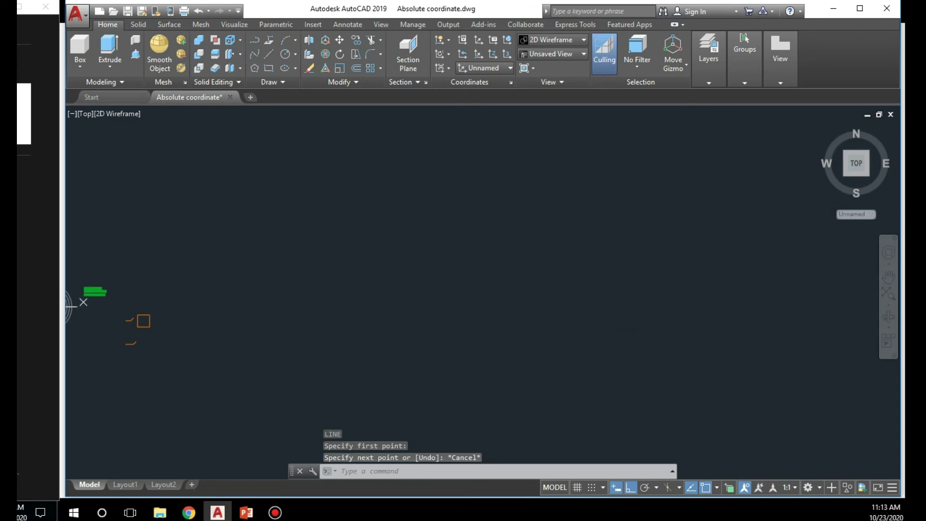
- Draw a closed four-edge orthogonal rectangle with LINE and end the command
{"action": "type", "text": "l"}
{"action": "key", "text": "Return"}
{"action": "left_click", "coordinate": [315, 328]}
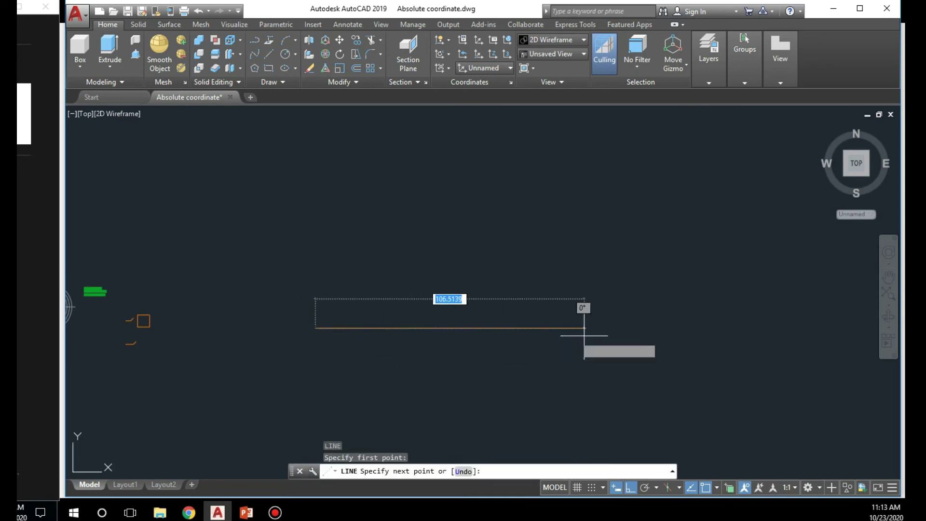
{"action": "left_click", "coordinate": [525, 328]}
{"action": "left_click", "coordinate": [525, 160]}
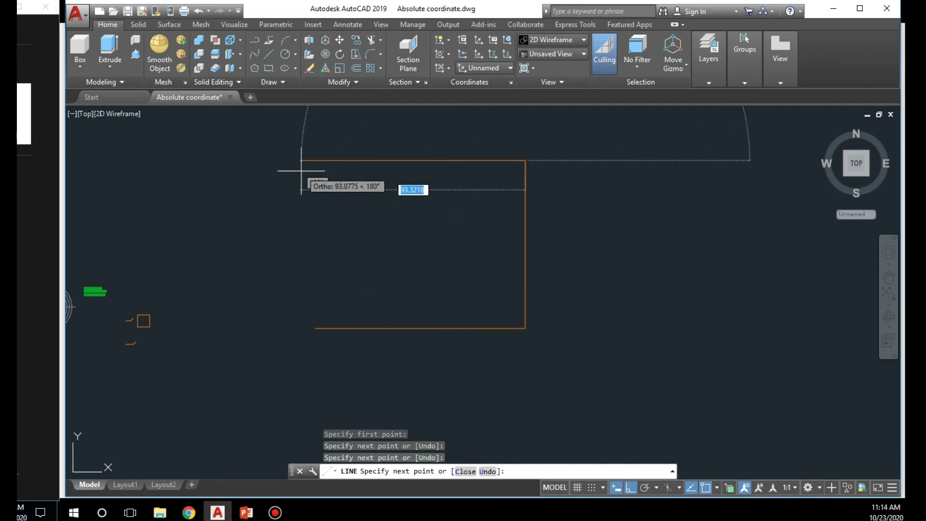
{"action": "left_click", "coordinate": [315, 161]}
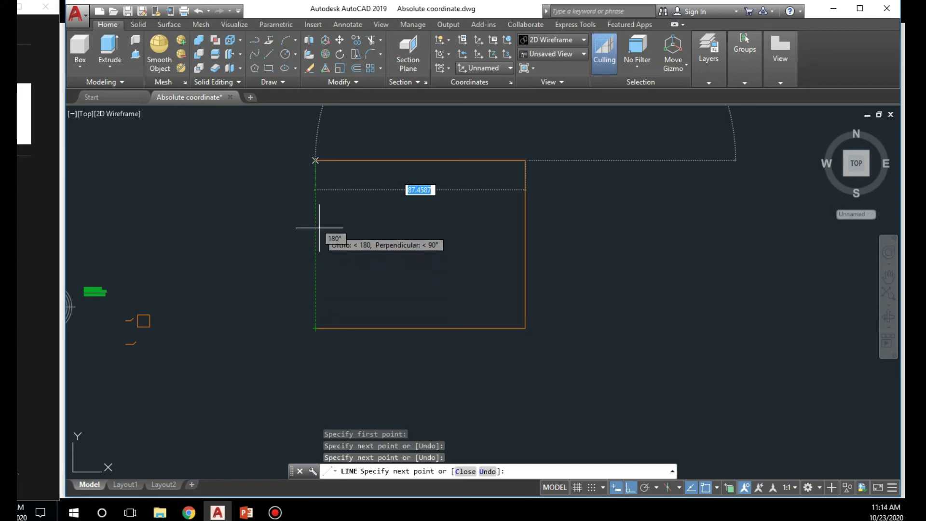
{"action": "left_click", "coordinate": [315, 160]}
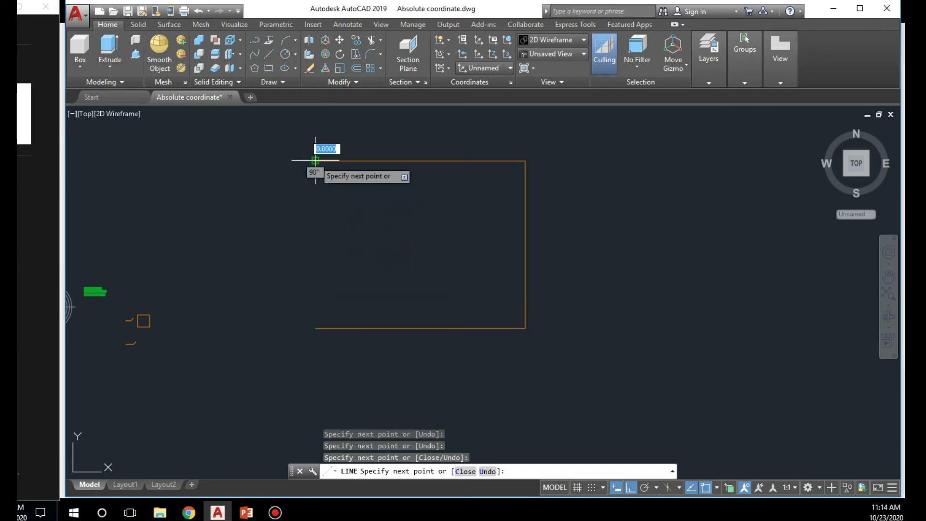
{"action": "left_click", "coordinate": [315, 328]}
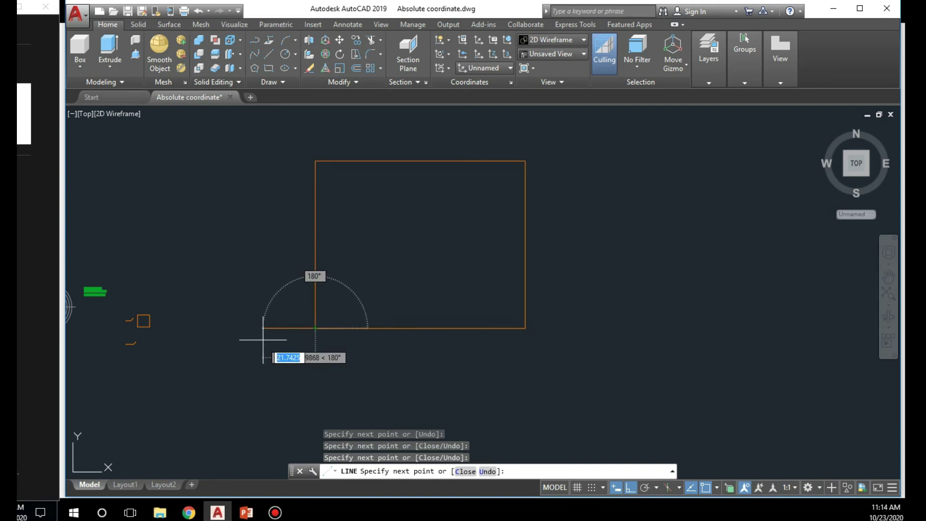
{"action": "key", "text": "Escape"}
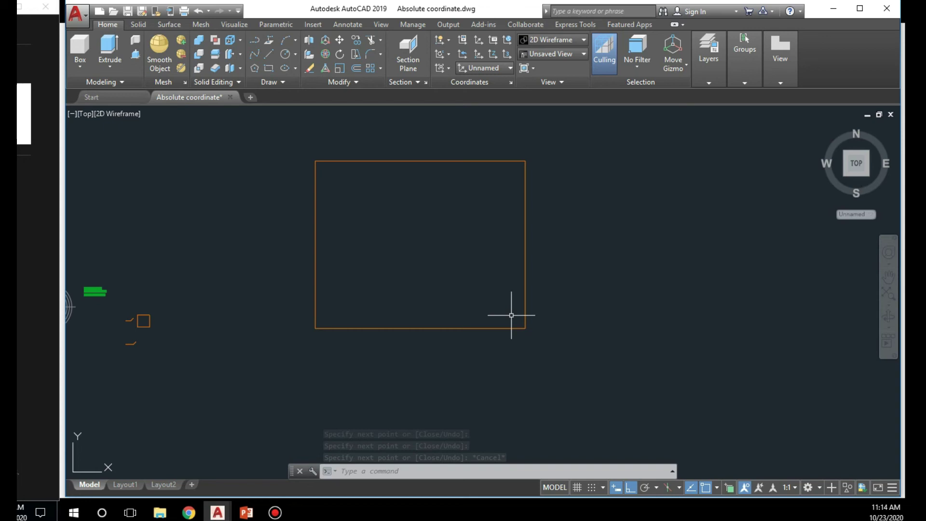
- Cancel the accidentally launched LO layout command
{"action": "key", "text": "Escape"}
{"action": "key", "text": "Escape"}
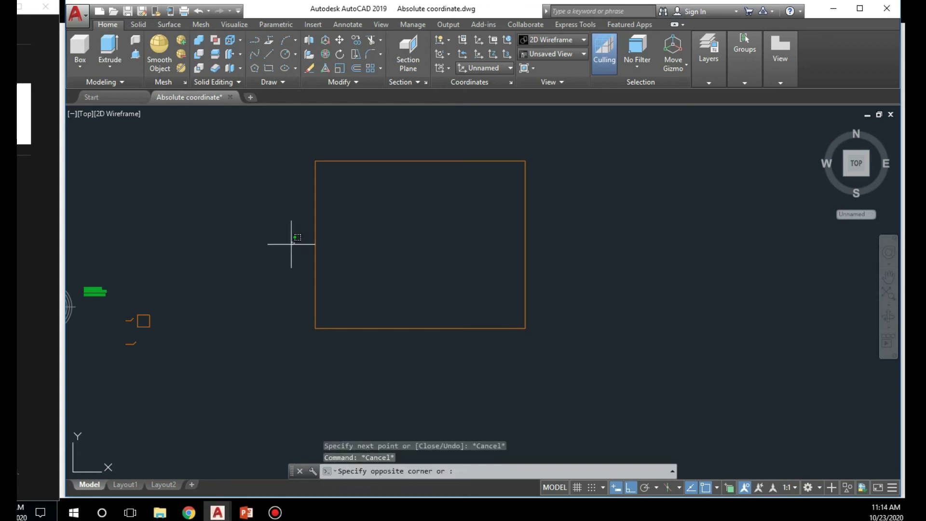
{"action": "left_click", "coordinate": [479, 250]}
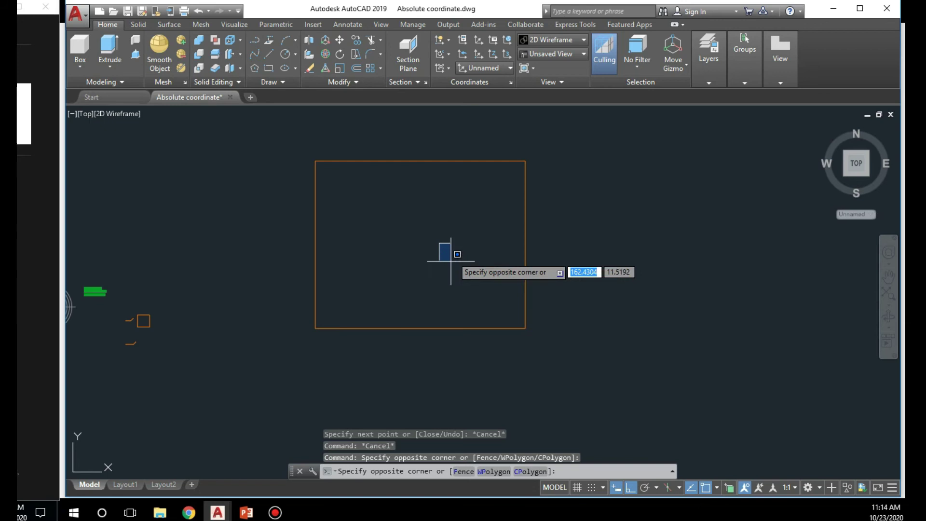
{"action": "type", "text": "lo"}
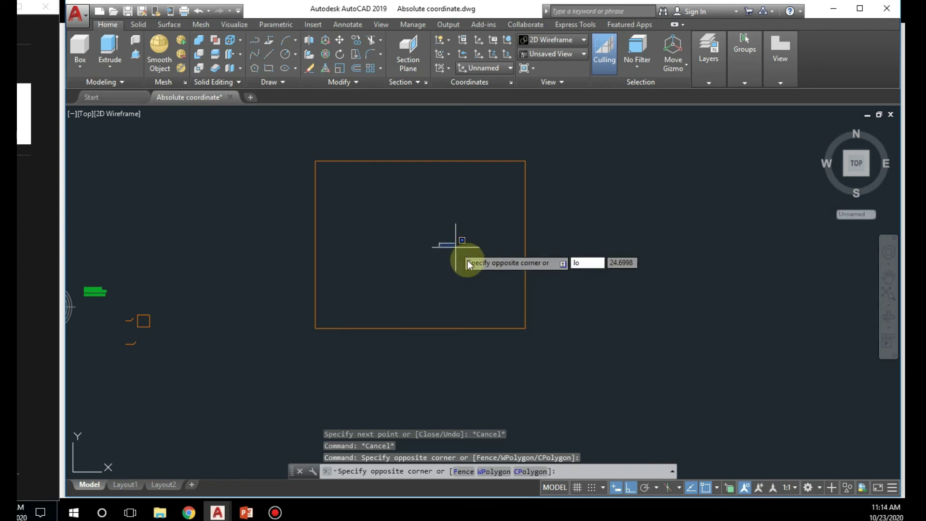
{"action": "key", "text": "Return"}
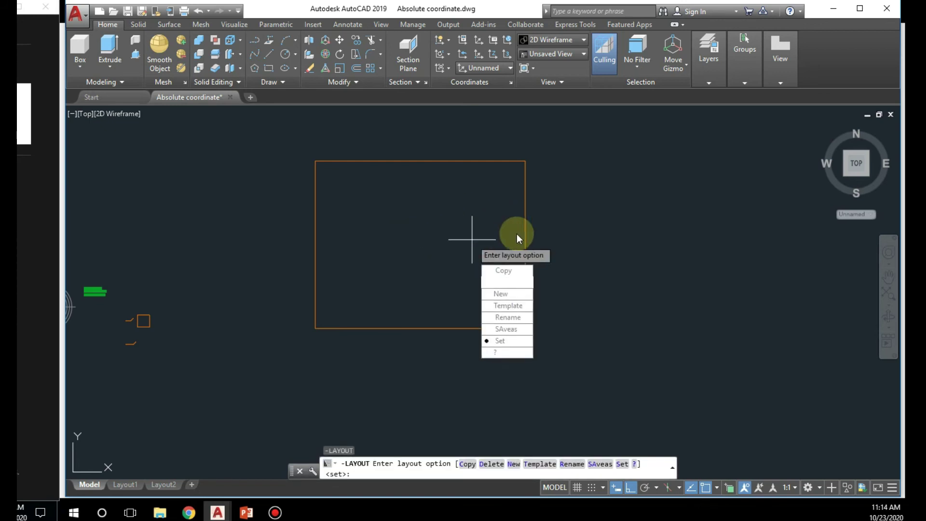
{"action": "key", "text": "Escape"}
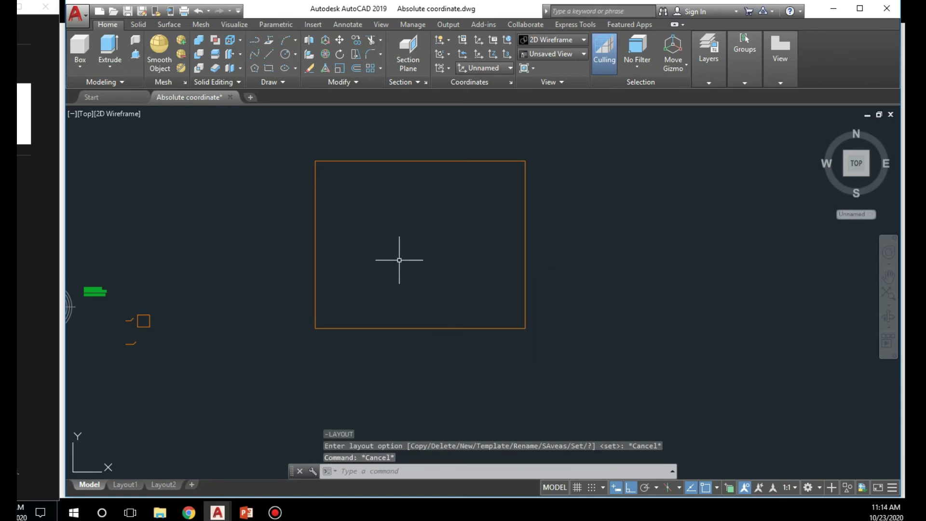
- Draw a second orthogonal rectangle overlapping the first's lower-right corner
{"action": "key", "text": "Return"}
{"action": "left_click", "coordinate": [417, 244]}
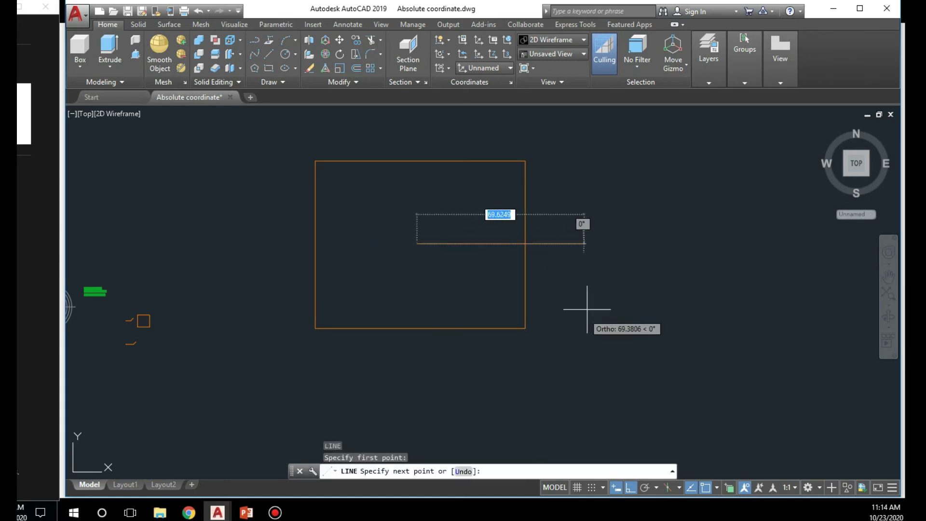
{"action": "left_click", "coordinate": [625, 244]}
{"action": "left_click", "coordinate": [625, 425]}
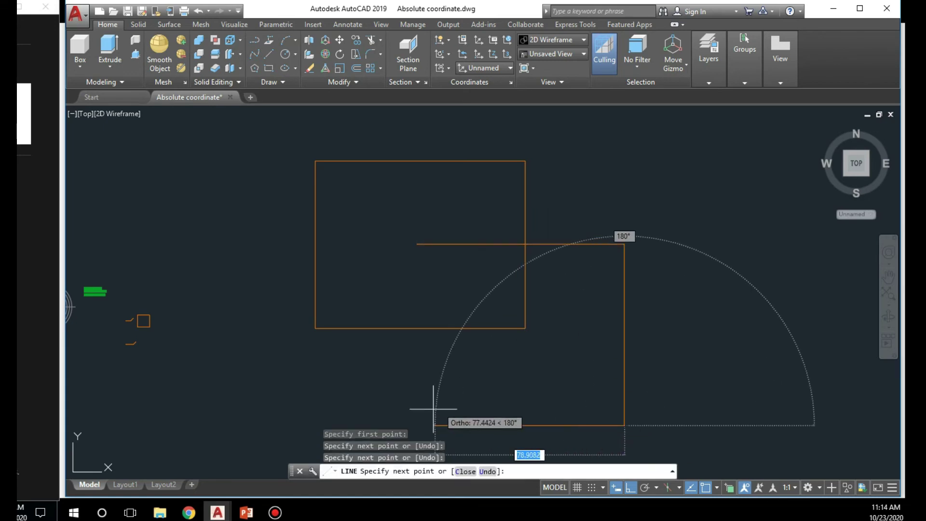
{"action": "left_click", "coordinate": [415, 426]}
{"action": "left_click", "coordinate": [416, 244]}
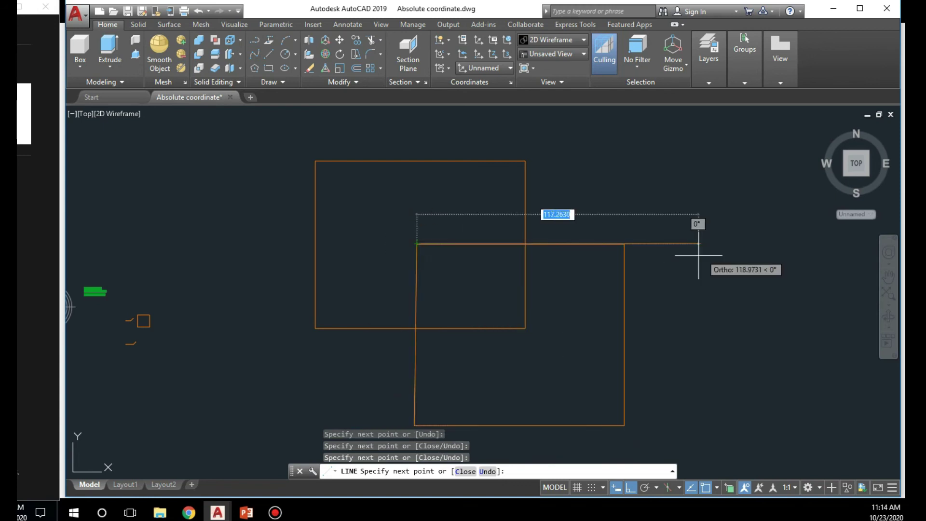
{"action": "key", "text": "Escape"}
- Zoom out and pan away from the two rectangles to an empty drawing area
{"action": "scroll", "coordinate": [560, 379], "scroll_direction": "down", "scroll_amount": 2}
{"action": "scroll", "coordinate": [555, 378], "scroll_direction": "up", "scroll_amount": 2}
{"action": "middle_click_drag", "start_coordinate": [559, 374], "coordinate": [486, 334]}
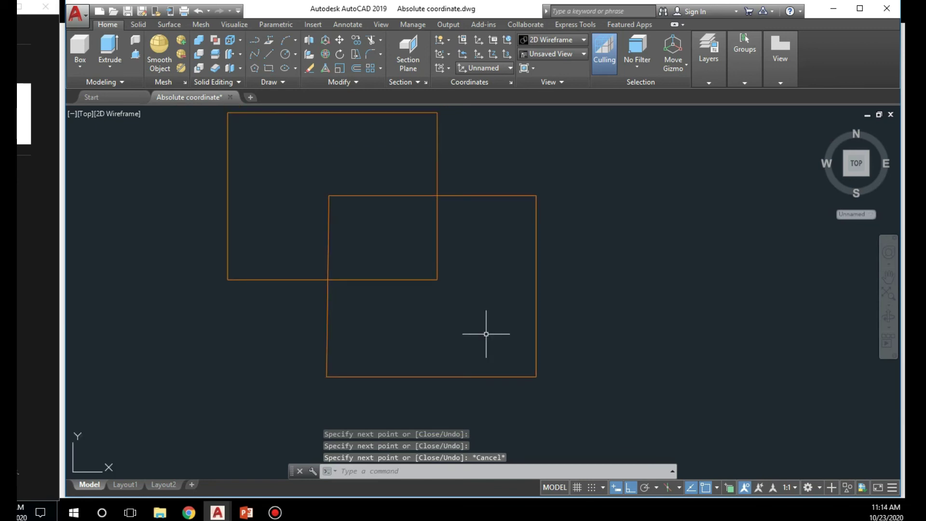
{"action": "scroll", "coordinate": [487, 334], "scroll_direction": "down", "scroll_amount": 2}
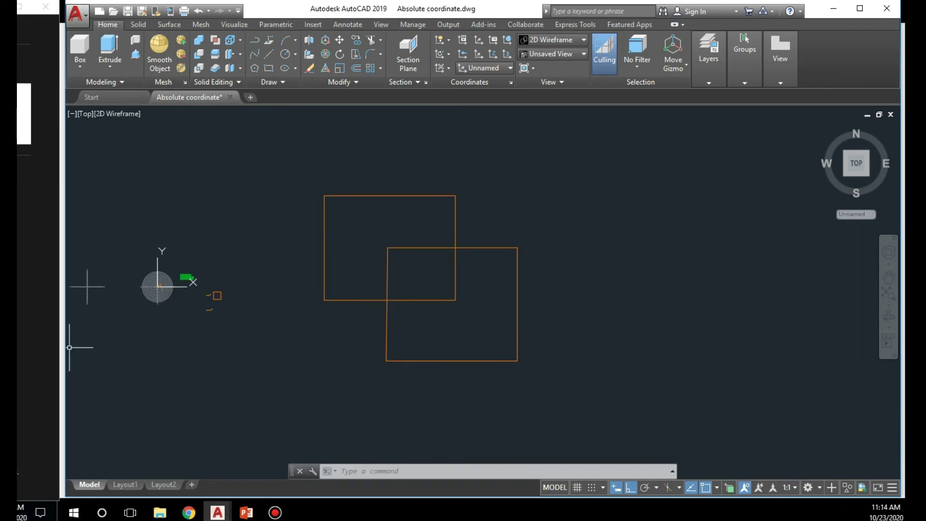
{"action": "scroll", "coordinate": [274, 236], "scroll_direction": "down", "scroll_amount": 3}
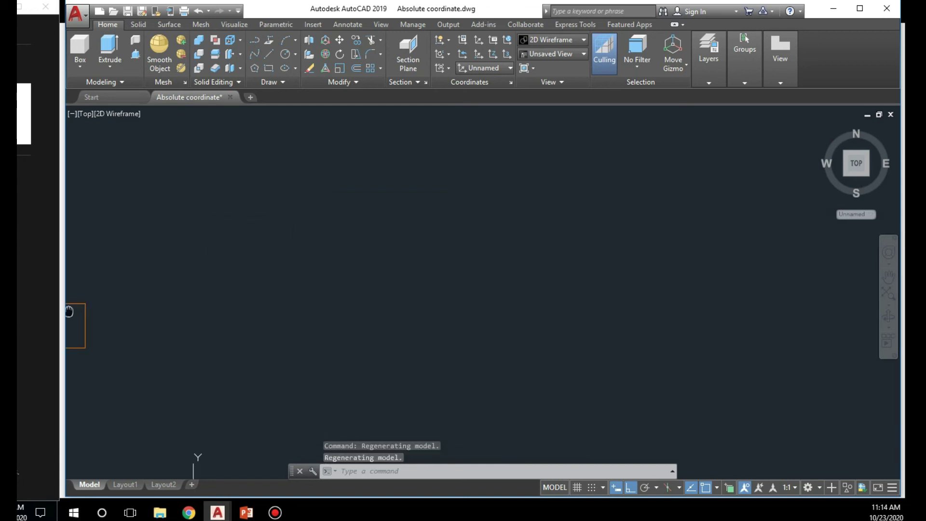
{"action": "middle_click_drag", "start_coordinate": [285, 260], "coordinate": [233, 289]}
{"action": "scroll", "coordinate": [237, 302], "scroll_direction": "up", "scroll_amount": 3}
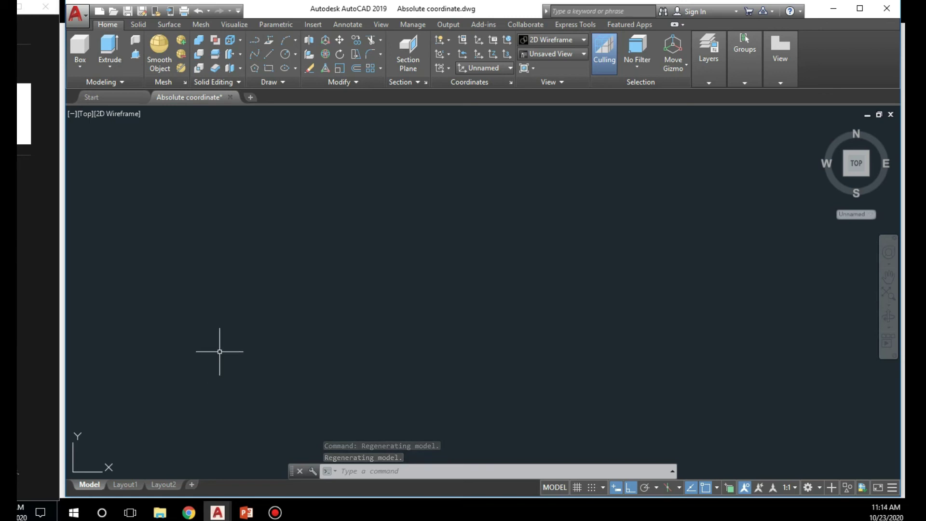
- Draw a 10 by 10 square using the L command and four 10-unit Ortho line segments
{"action": "type", "text": "L"}
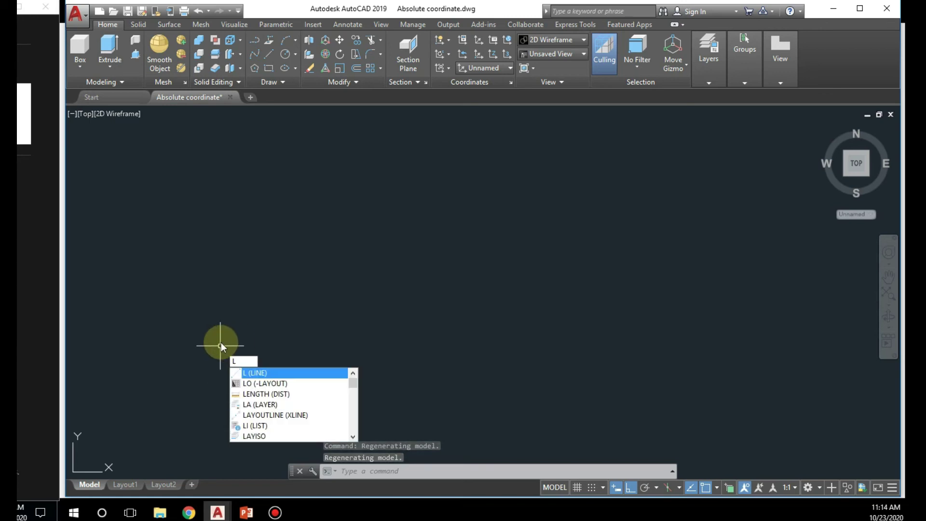
{"action": "key", "text": "Return"}
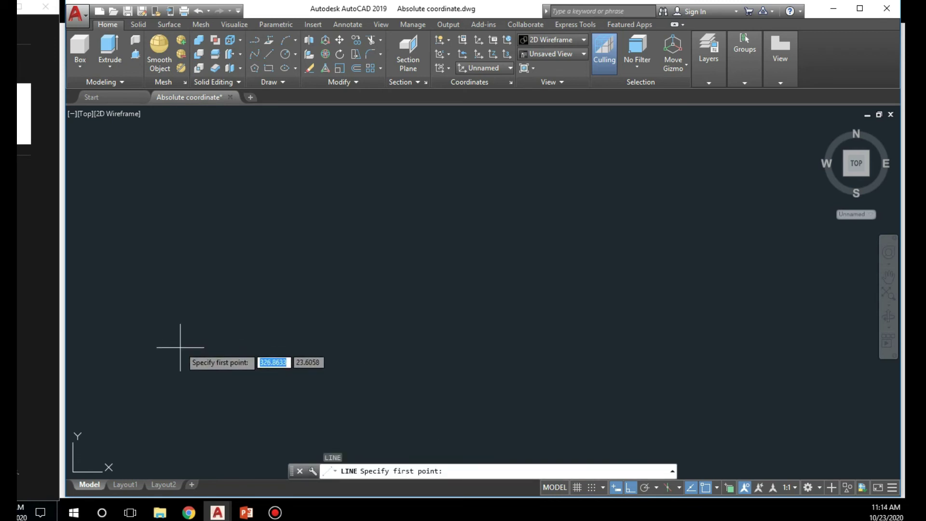
{"action": "left_click", "coordinate": [179, 345]}
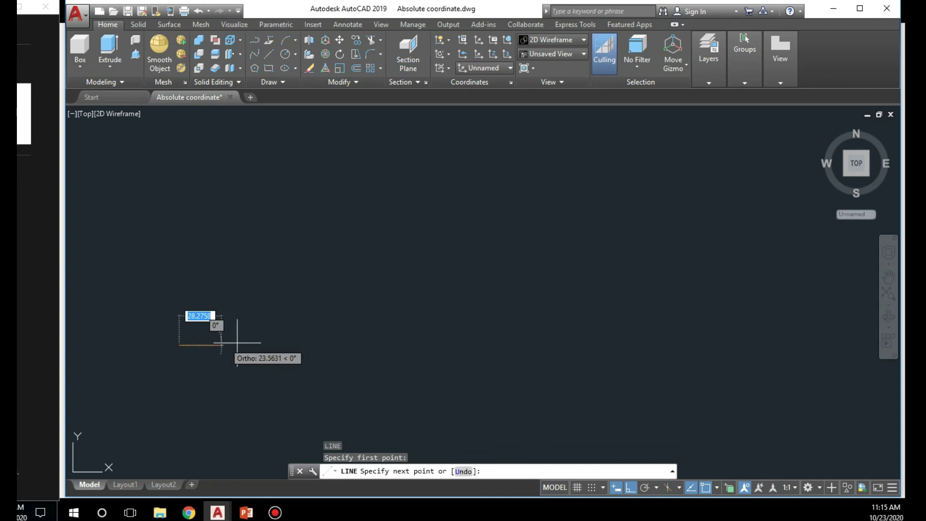
{"action": "type", "text": "10"}
{"action": "key", "text": "Return"}
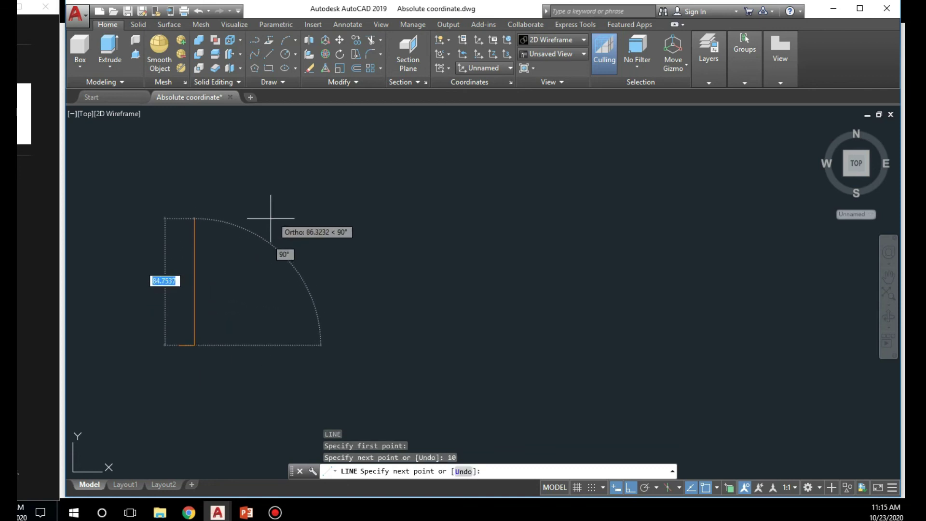
{"action": "type", "text": "10"}
{"action": "key", "text": "Return"}
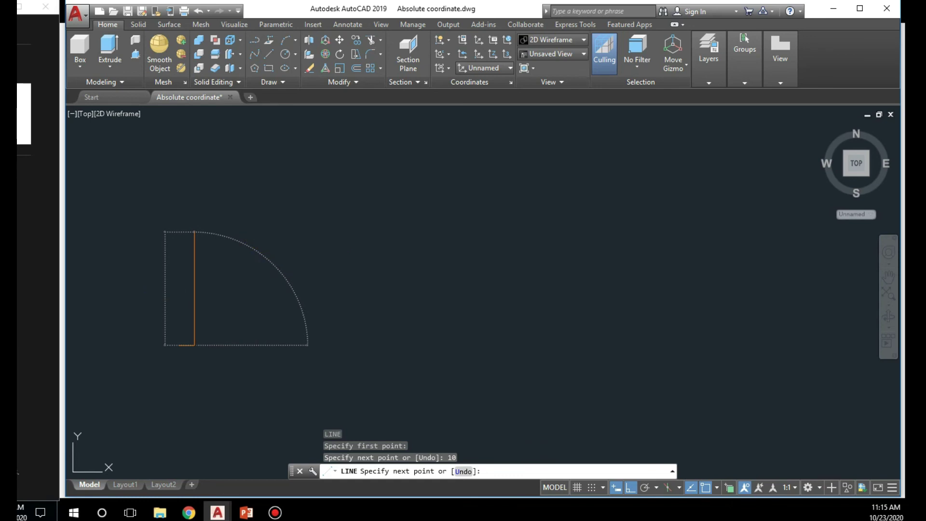
{"action": "type", "text": "10"}
{"action": "key", "text": "Return"}
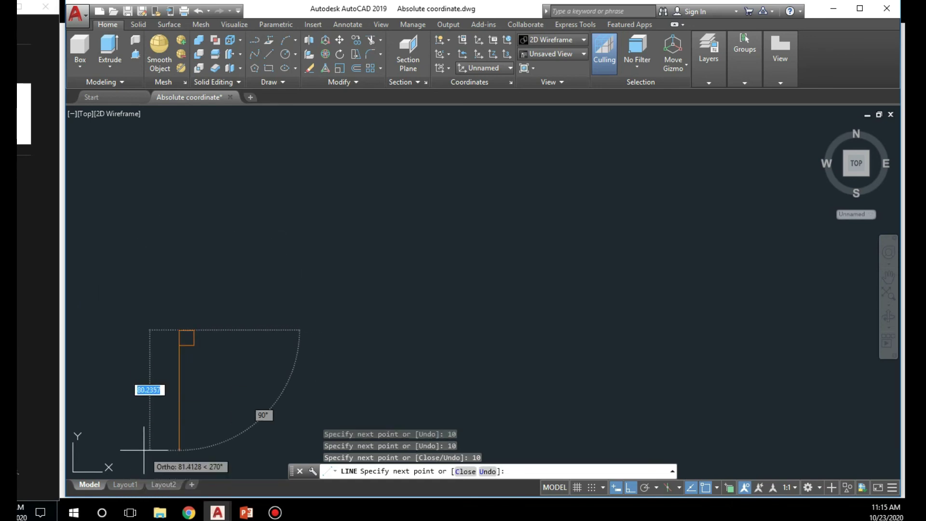
{"action": "type", "text": "10"}
{"action": "key", "text": "Return"}
- Zoom and pan to centre the new square, then end the Line command
{"action": "scroll", "coordinate": [162, 384], "scroll_direction": "up", "scroll_amount": 6}
{"action": "mouse_move", "coordinate": [217, 295]}
{"action": "middle_mouse_down"}
{"action": "mouse_move", "coordinate": [188, 193]}
{"action": "mouse_move", "coordinate": [174, 463]}
{"action": "middle_mouse_up"}
{"action": "scroll", "coordinate": [164, 299], "scroll_direction": "down", "scroll_amount": 5}
{"action": "scroll", "coordinate": [164, 299], "scroll_direction": "down", "scroll_amount": 3}
{"action": "scroll", "coordinate": [180, 338], "scroll_direction": "up", "scroll_amount": 5}
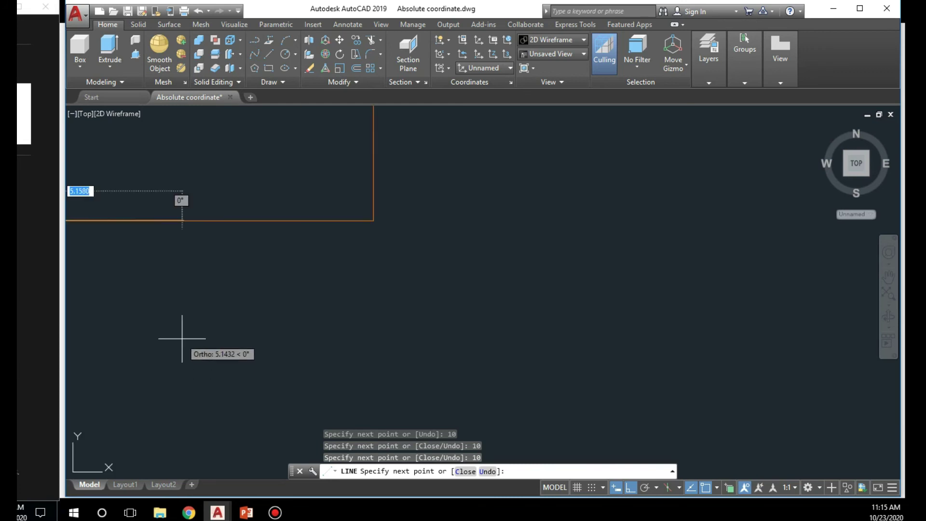
{"action": "scroll", "coordinate": [290, 419], "scroll_direction": "down", "scroll_amount": 2}
{"action": "mouse_move", "coordinate": [315, 408]}
{"action": "middle_mouse_down"}
{"action": "mouse_move", "coordinate": [307, 458]}
{"action": "mouse_move", "coordinate": [317, 420]}
{"action": "middle_mouse_up"}
{"action": "scroll", "coordinate": [317, 420], "scroll_direction": "down", "scroll_amount": 2}
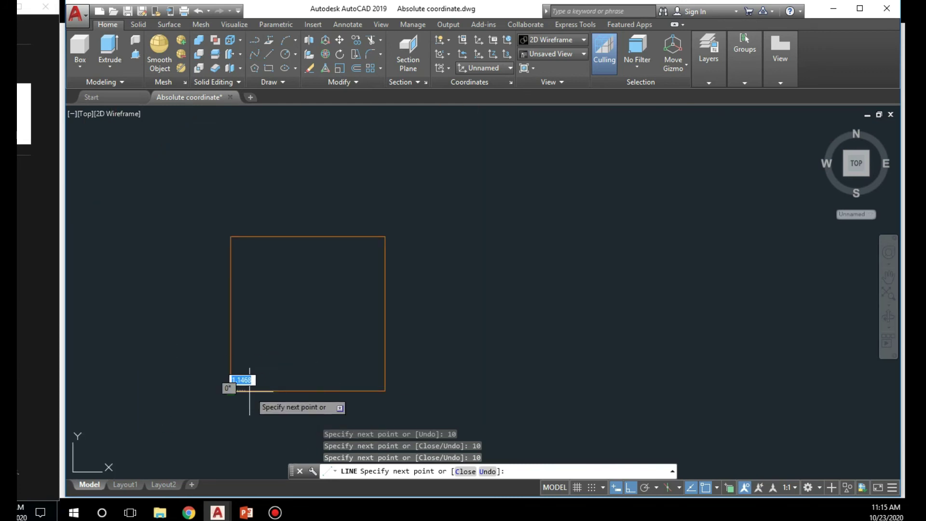
{"action": "key", "text": "Escape"}
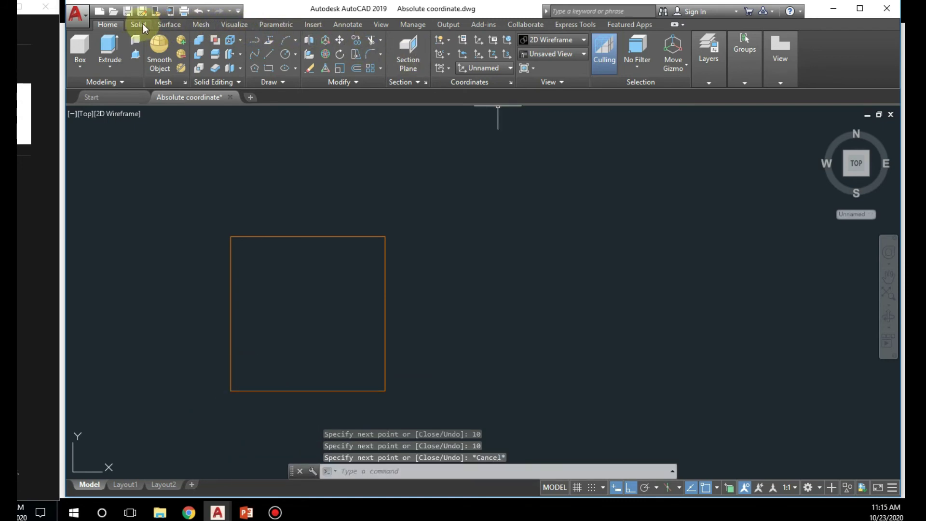
- Bring up the Annotate tools and cancel an aborted first linear dimension attempt
{"action": "left_click", "coordinate": [286, 27]}
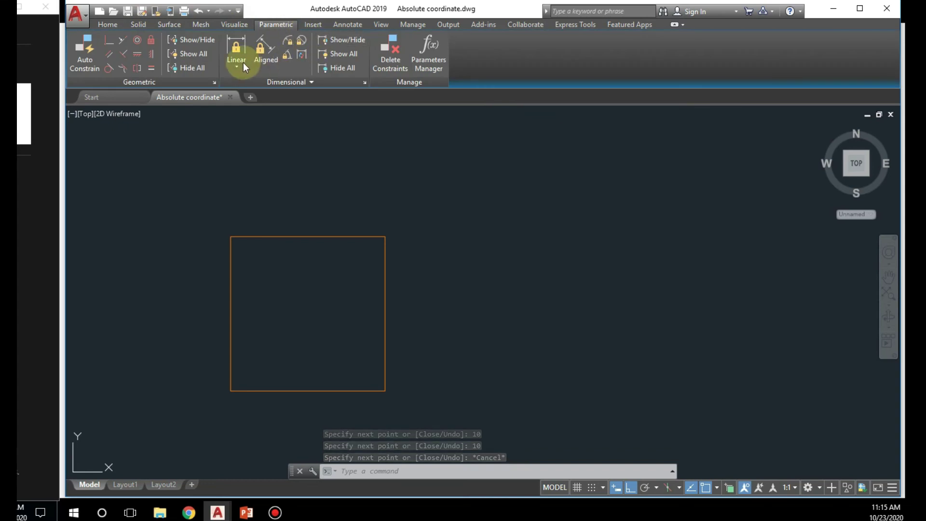
{"action": "left_click", "coordinate": [345, 25]}
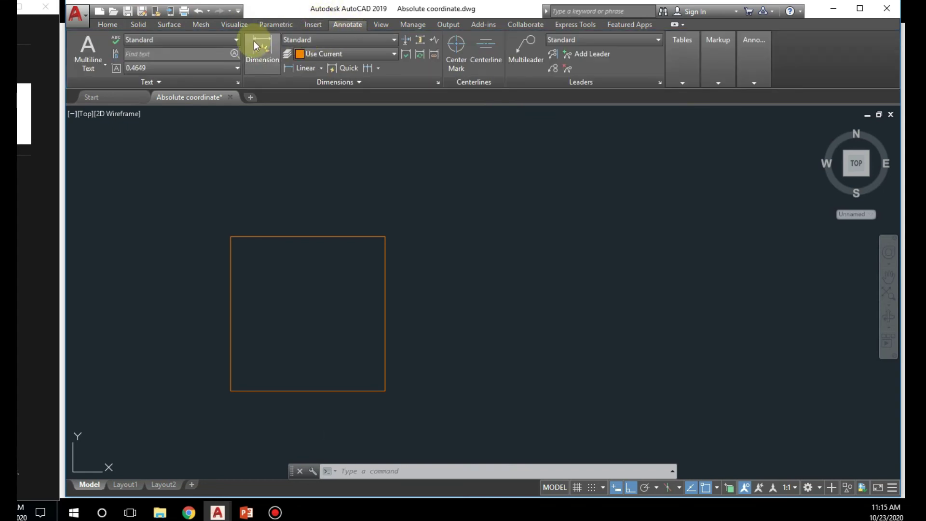
{"action": "left_click", "coordinate": [291, 69]}
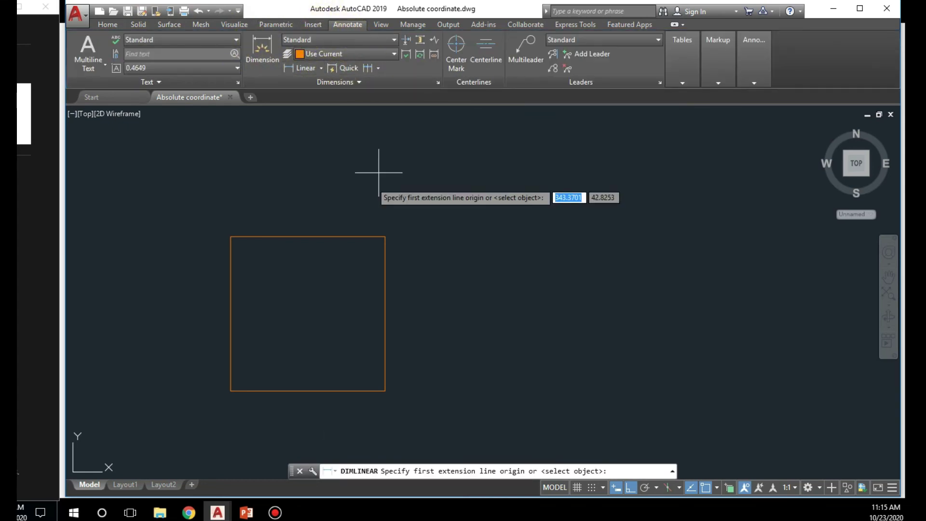
{"action": "left_click", "coordinate": [308, 236]}
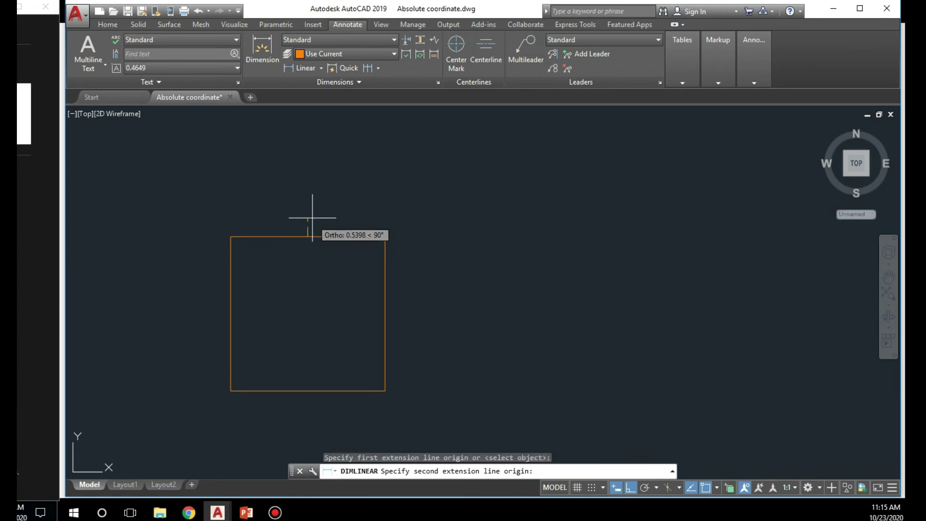
{"action": "key", "text": "Escape"}
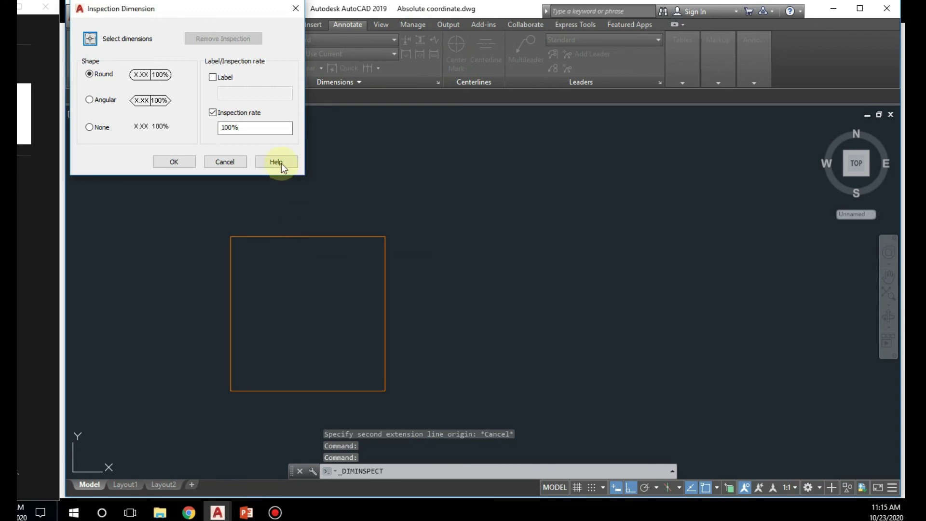
{"action": "key", "text": "Escape"}
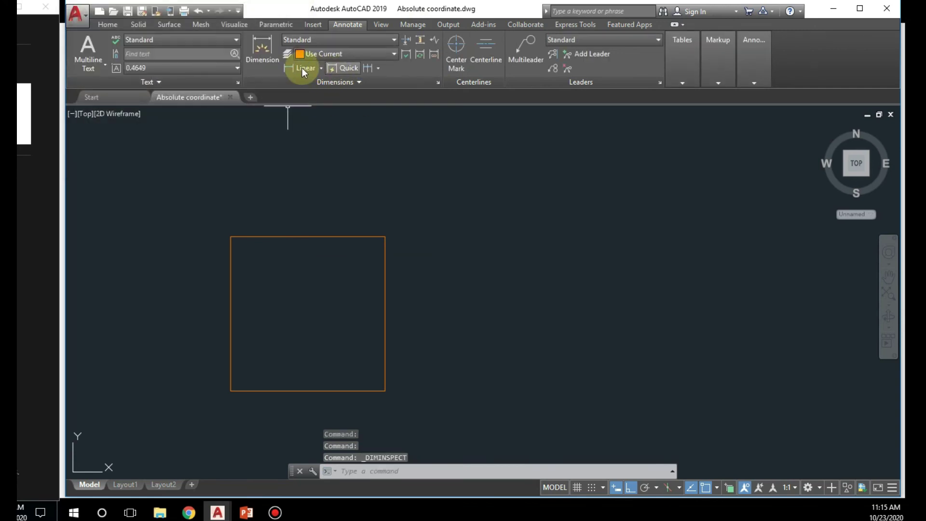
- Add a 10.0000 linear dimension across the square's top edge, placed above it
{"action": "left_click", "coordinate": [305, 69]}
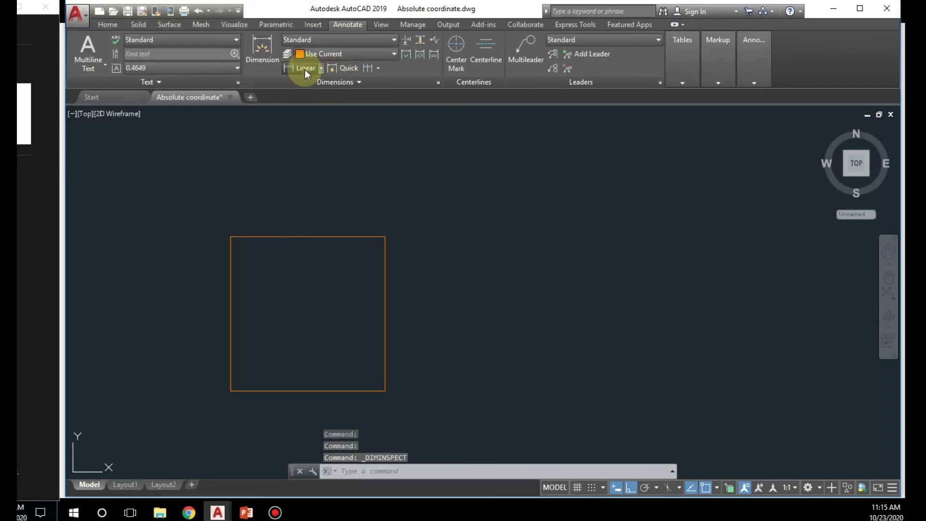
{"action": "left_click", "coordinate": [230, 237]}
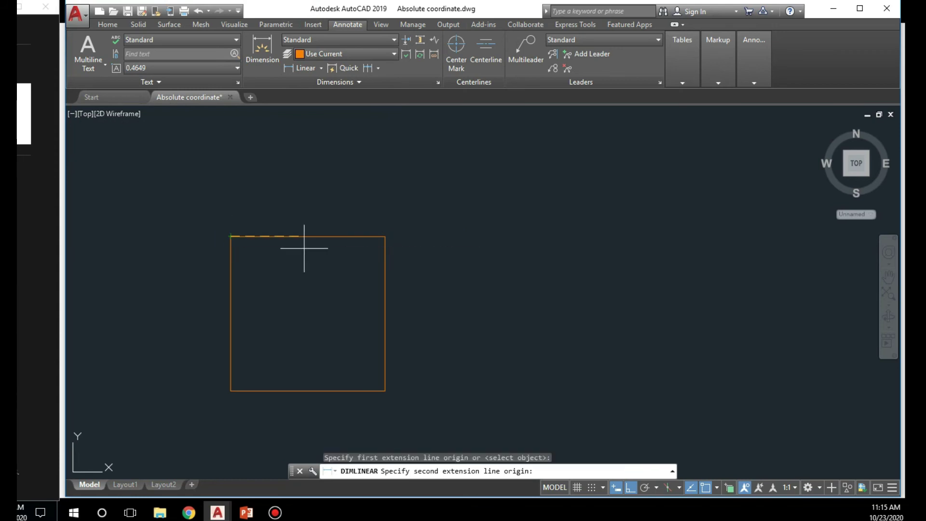
{"action": "left_click", "coordinate": [385, 236]}
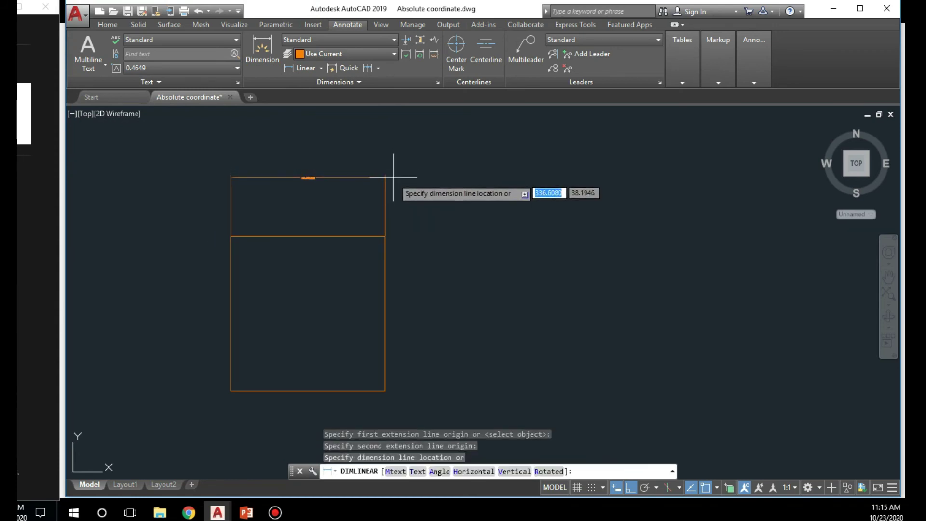
{"action": "left_click", "coordinate": [390, 196]}
{"action": "scroll", "coordinate": [311, 186], "scroll_direction": "up", "scroll_amount": 4}
{"action": "scroll", "coordinate": [321, 253], "scroll_direction": "up", "scroll_amount": 2}
{"action": "scroll", "coordinate": [481, 261], "scroll_direction": "down", "scroll_amount": 4}
{"action": "middle_click_drag", "start_coordinate": [481, 261], "coordinate": [341, 176]}
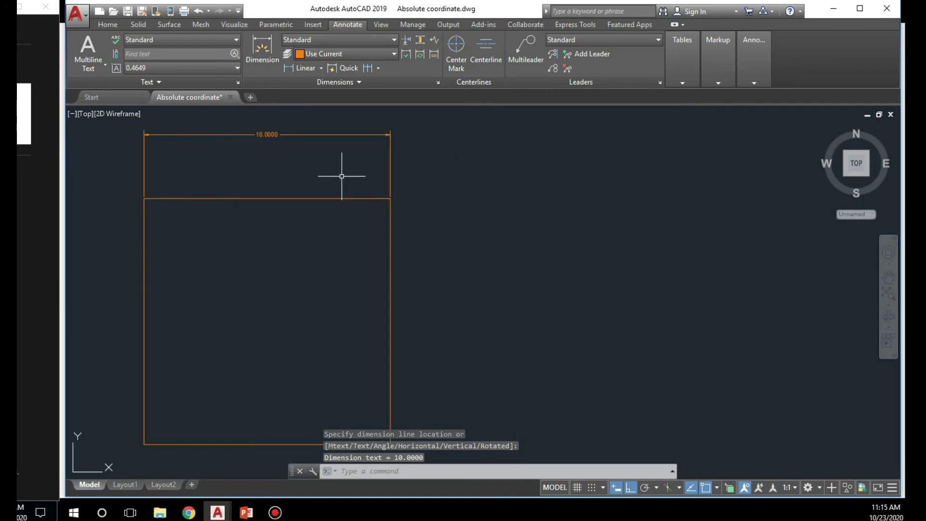
- Add a vertical 10.0000 dimension along the square's right side and recentre the view
{"action": "key", "text": "space"}
{"action": "left_click", "coordinate": [390, 198]}
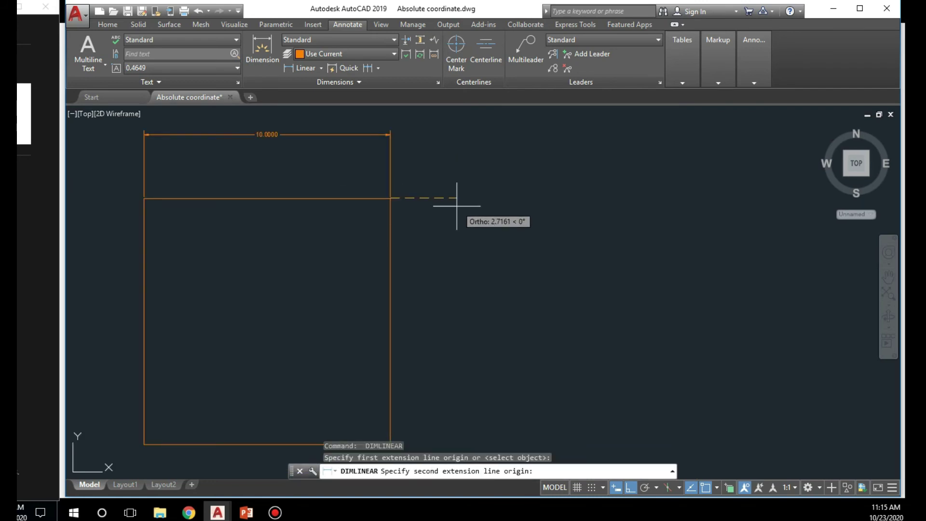
{"action": "scroll", "coordinate": [387, 304], "scroll_direction": "down", "scroll_amount": 8}
{"action": "scroll", "coordinate": [407, 325], "scroll_direction": "up", "scroll_amount": 6}
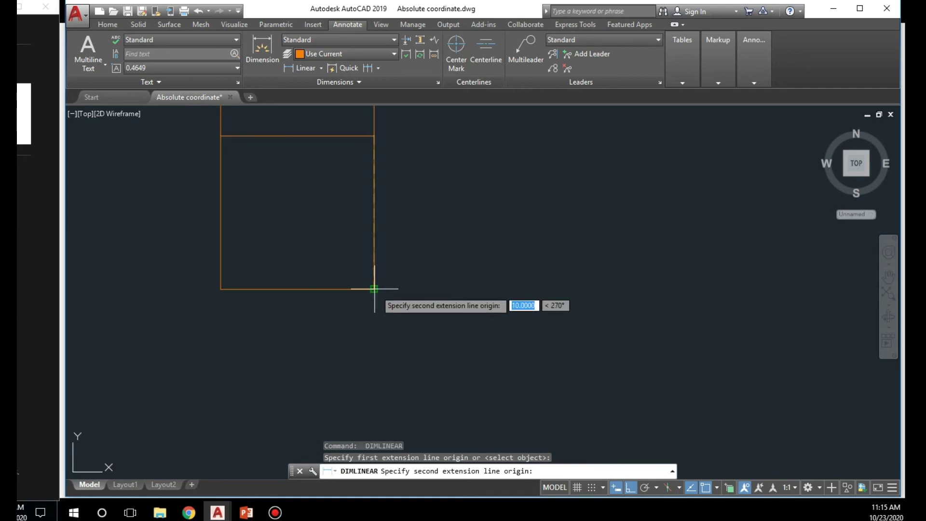
{"action": "left_click", "coordinate": [375, 289]}
{"action": "left_click", "coordinate": [436, 253]}
{"action": "scroll", "coordinate": [444, 252], "scroll_direction": "up", "scroll_amount": 5}
{"action": "middle_click_drag", "start_coordinate": [445, 253], "coordinate": [438, 359]}
{"action": "scroll", "coordinate": [441, 309], "scroll_direction": "down", "scroll_amount": 4}
{"action": "scroll", "coordinate": [497, 372], "scroll_direction": "up", "scroll_amount": 1}
{"action": "scroll", "coordinate": [490, 331], "scroll_direction": "down", "scroll_amount": 2}
{"action": "scroll", "coordinate": [471, 252], "scroll_direction": "down", "scroll_amount": 2}
{"action": "scroll", "coordinate": [420, 290], "scroll_direction": "up", "scroll_amount": 4}
{"action": "middle_click_drag", "start_coordinate": [413, 299], "coordinate": [378, 364]}
{"action": "scroll", "coordinate": [386, 365], "scroll_direction": "down", "scroll_amount": 2}
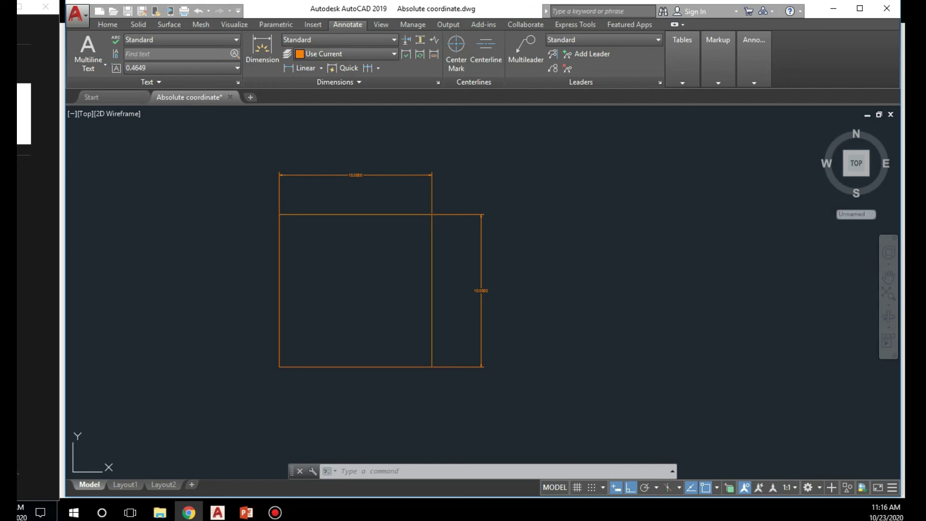
- Return to the slideshow and advance past the closing discussion and fly picture to Activity 1
{"action": "key", "text": "alt+Tab"}
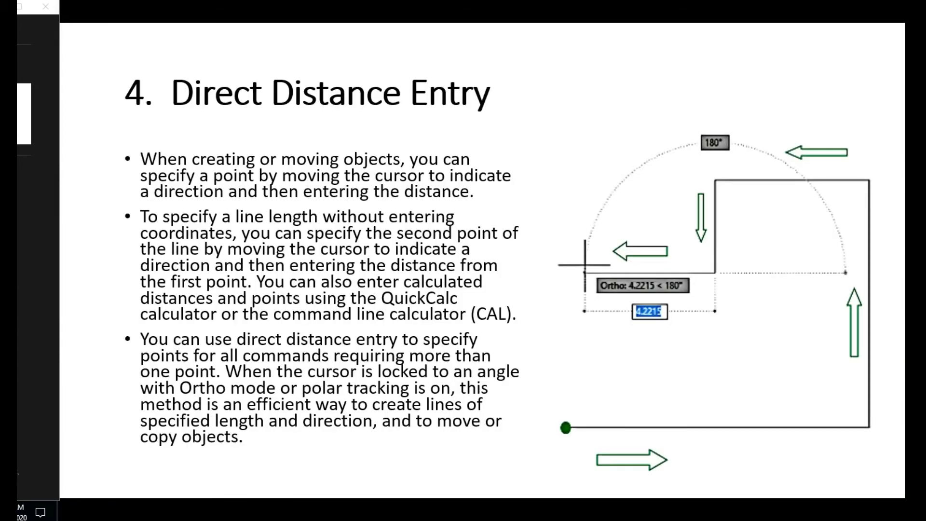
{"action": "key", "text": "Right"}
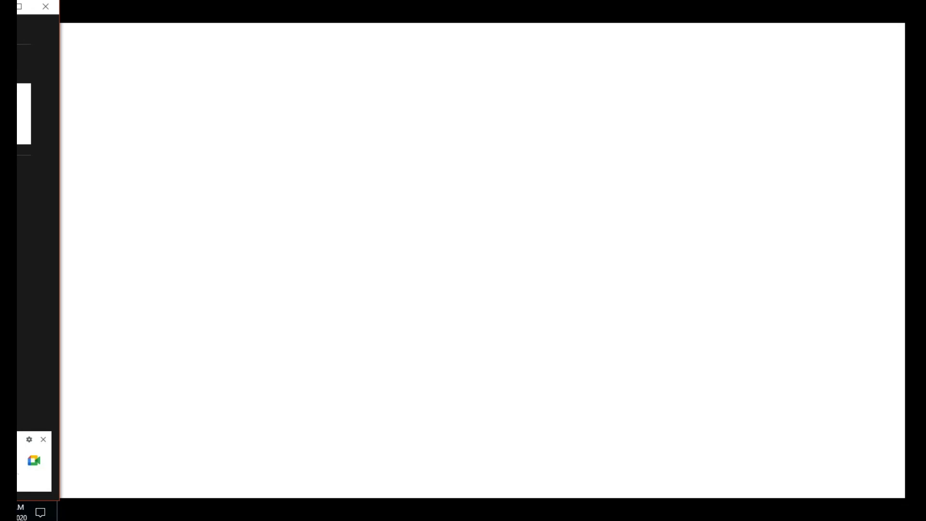
{"action": "key", "text": "Right"}
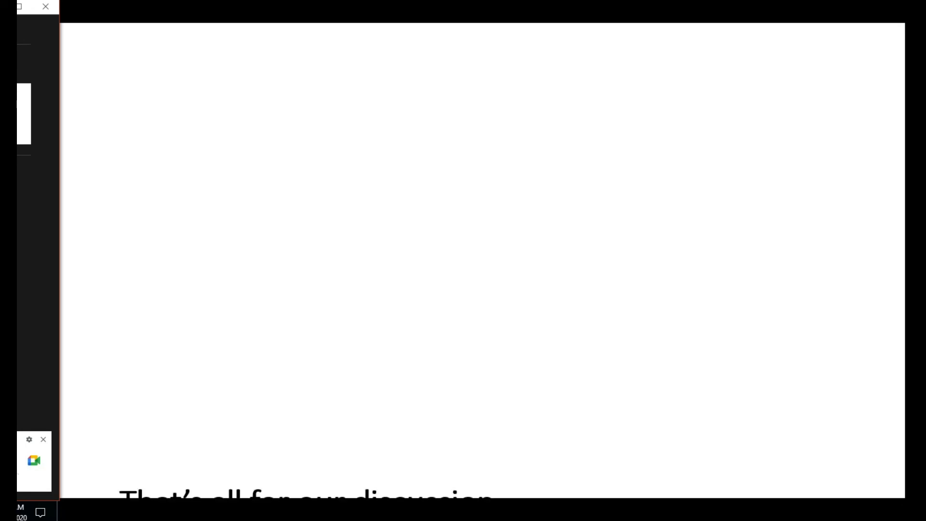
{"action": "key", "text": "Right"}
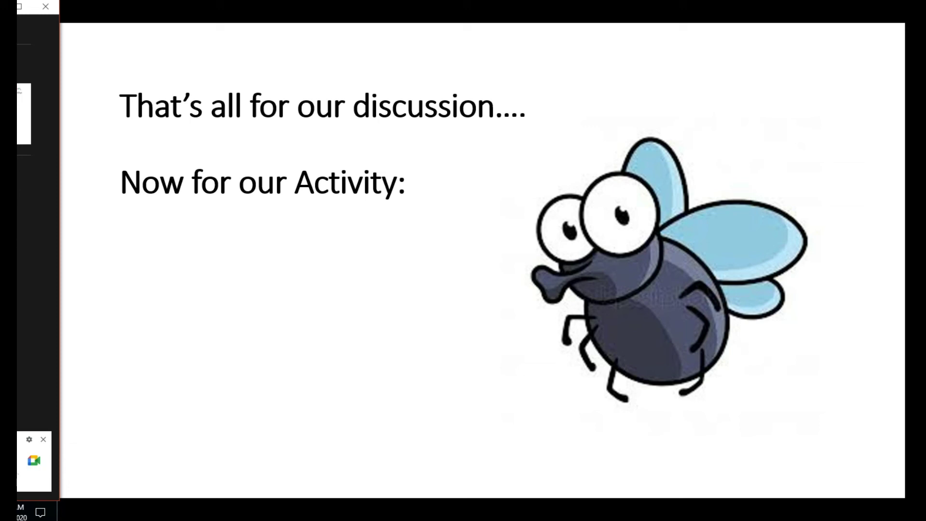
{"action": "key", "text": "Right"}
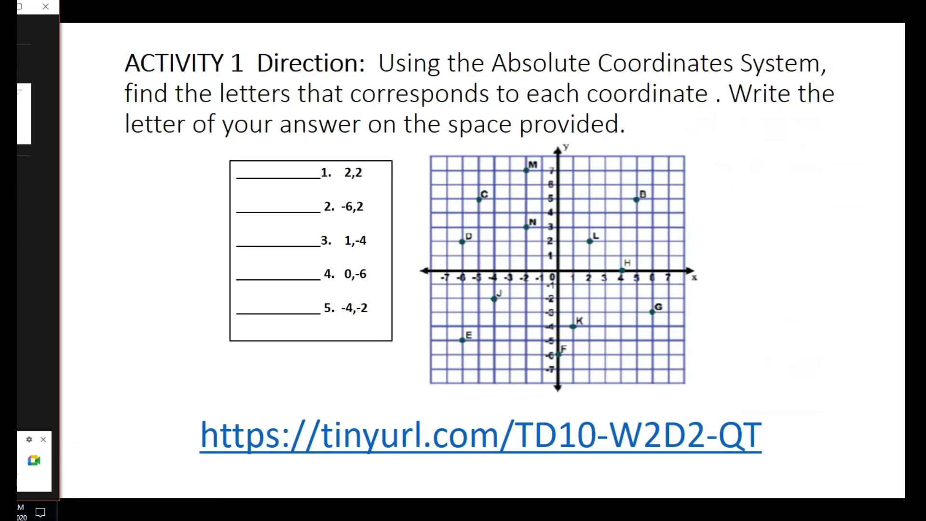
- Flip between the closing, Activity 1 and Activity 2 slides, settling on Activity 1
{"action": "key", "text": "Left"}
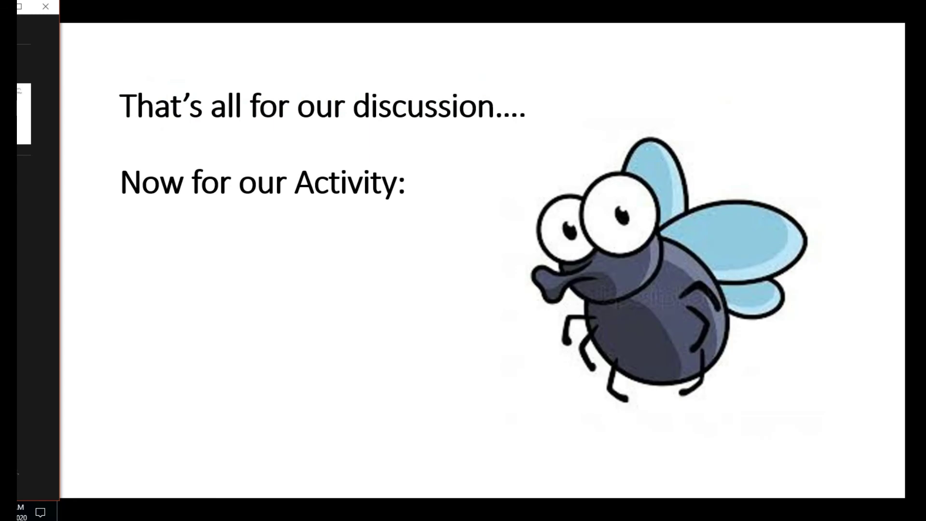
{"action": "key", "text": "Right"}
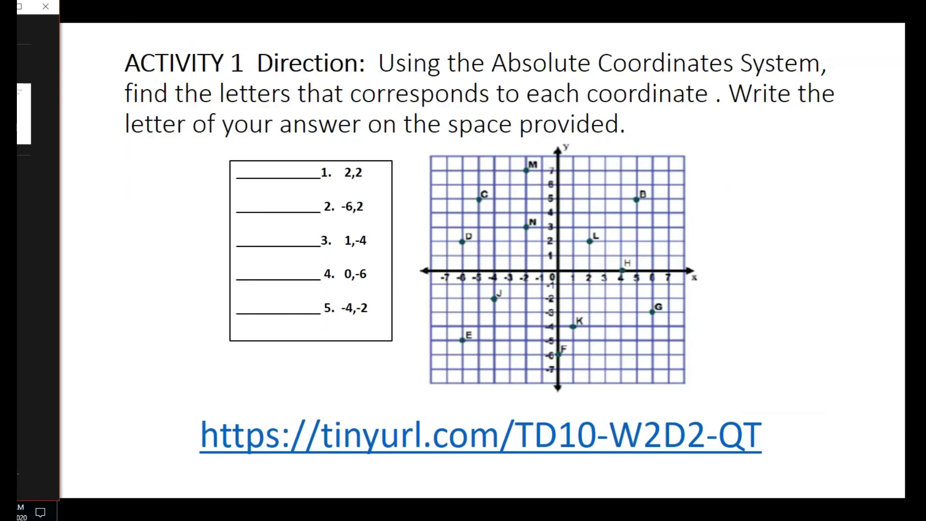
{"action": "key", "text": "Right"}
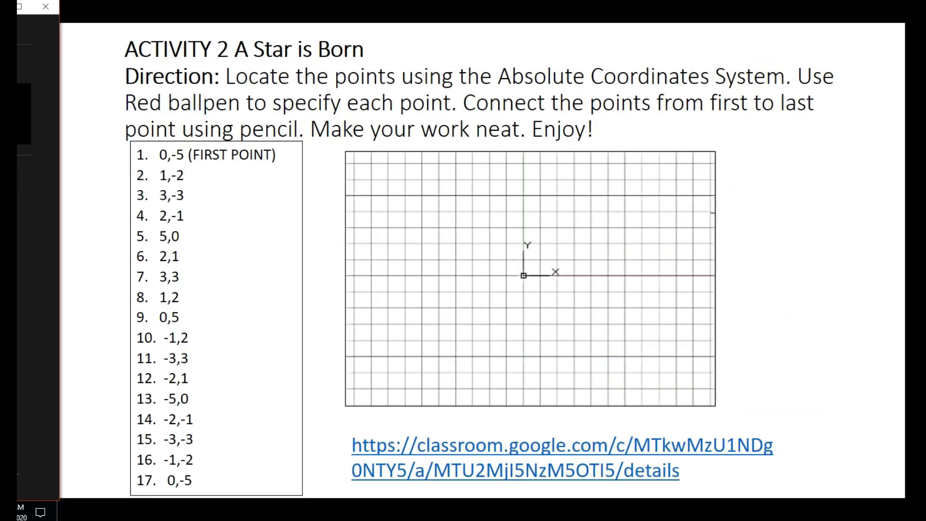
{"action": "key", "text": "Left"}
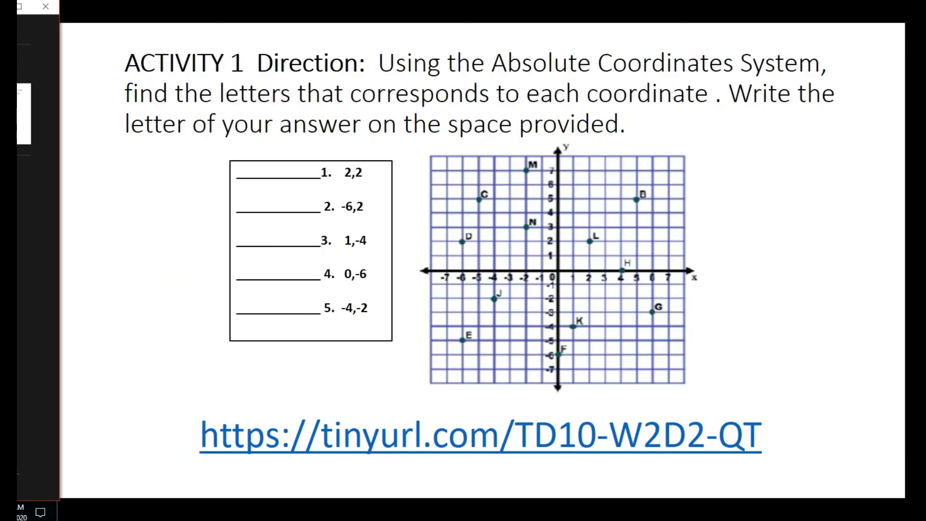
{"action": "key", "text": "Right"}
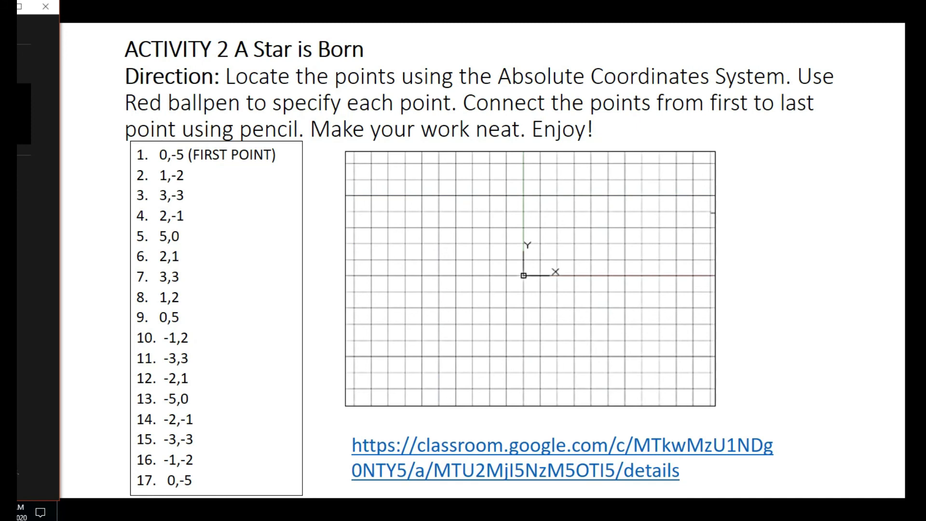
{"action": "key", "text": "Left"}
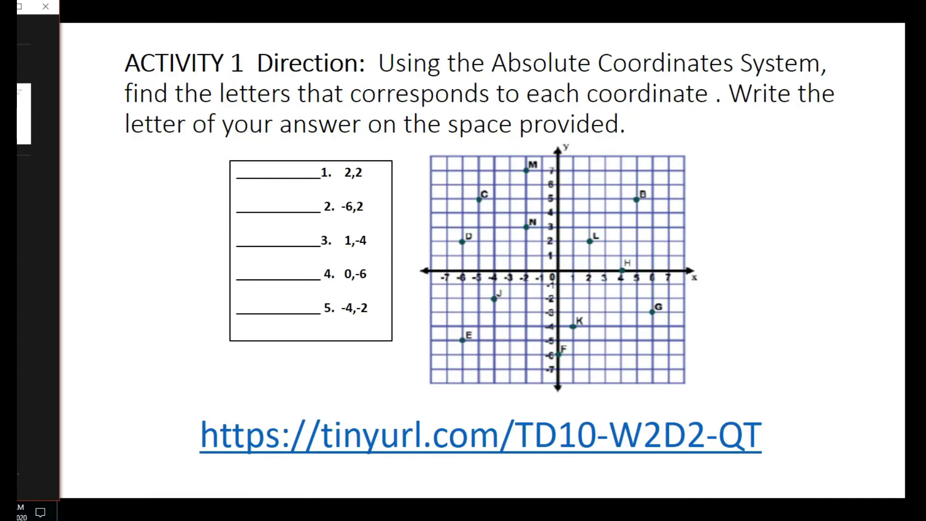
{"action": "key", "text": "Left"}
{"action": "key", "text": "Right"}
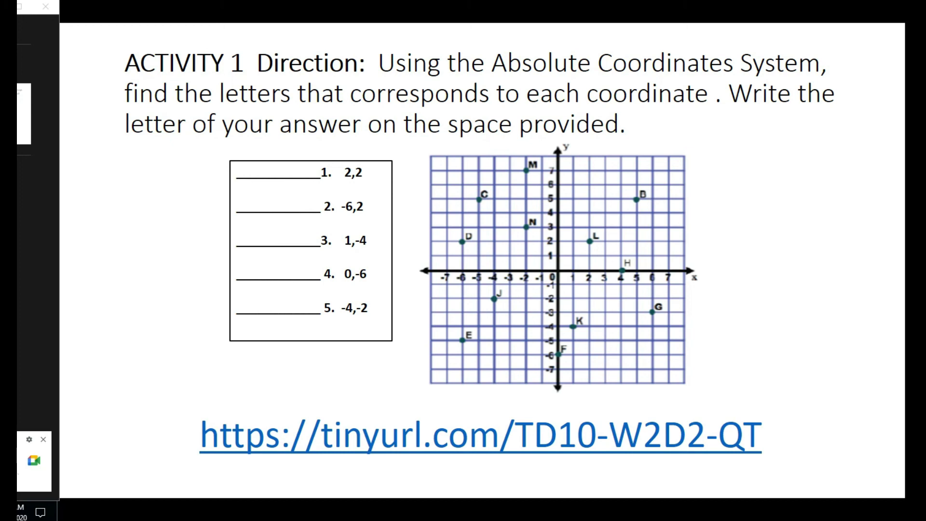
- Advance to the Activity 2 'A Star is Born' slide, then bring AutoCAD to the front
{"action": "left_click", "coordinate": [505, 184]}
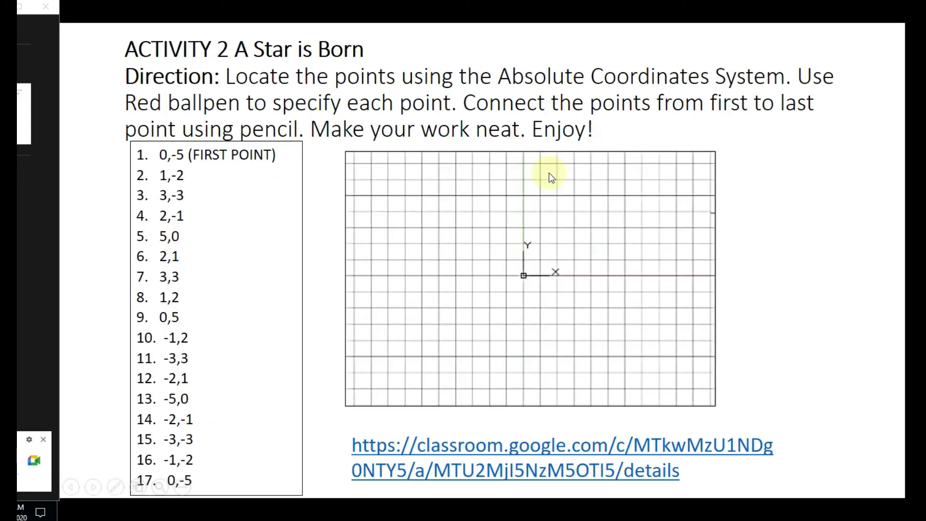
{"action": "key", "text": "alt+Tab"}
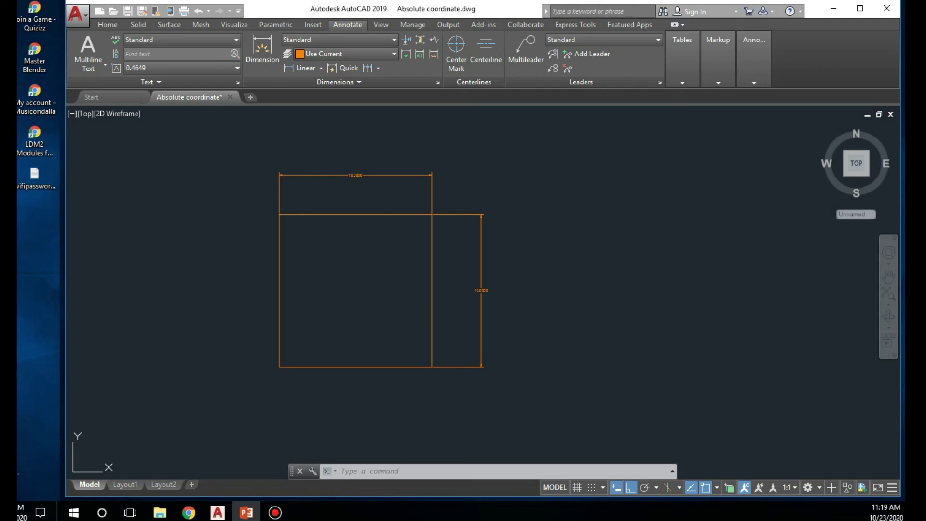
- Return to the full-screen PowerPoint slideshow from the taskbar
{"action": "left_click", "coordinate": [246, 512]}
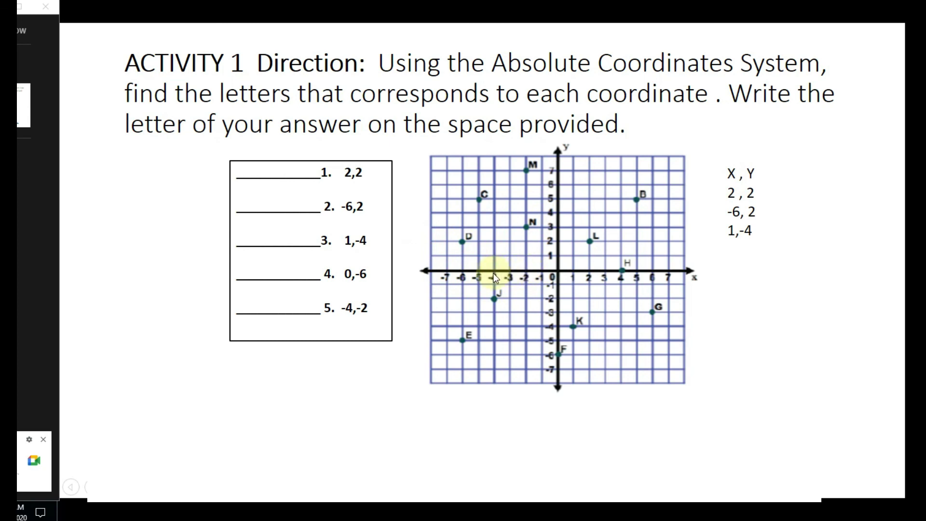
{"action": "left_click", "coordinate": [490, 325]}
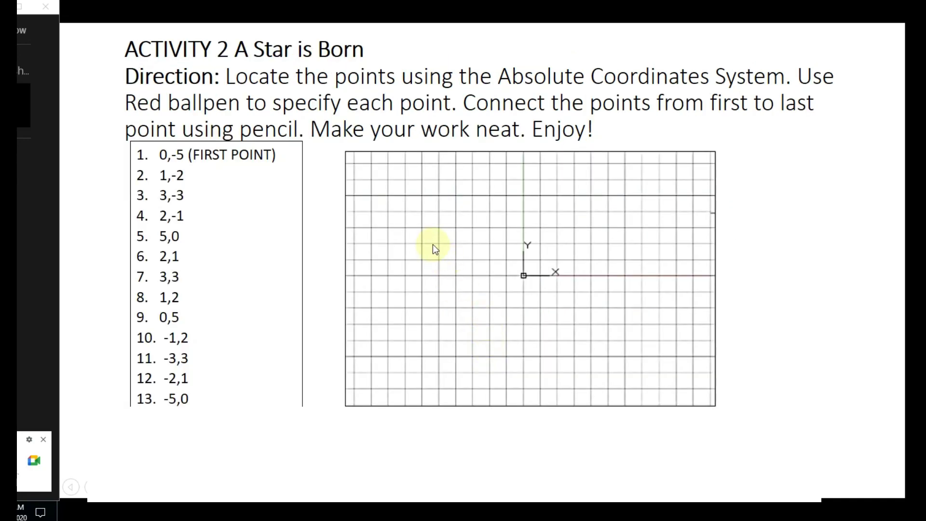
{"action": "key", "text": "Left"}
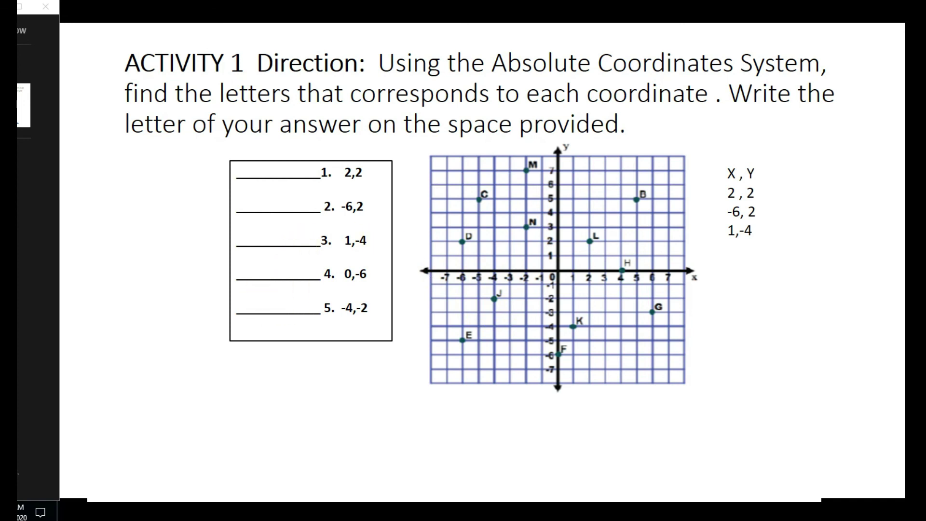
- Advance the slideshow past Activity 1 to the Activity 2 star grid slide
{"action": "left_click", "coordinate": [130, 276]}
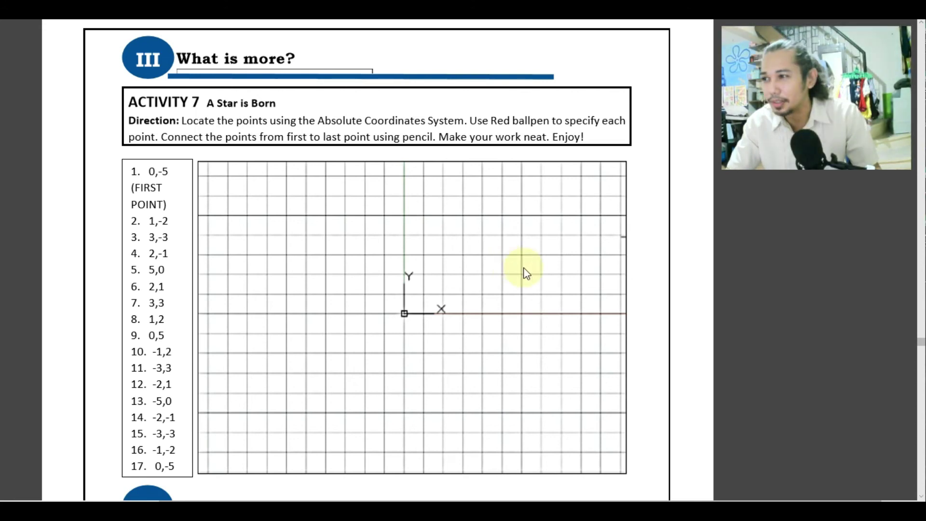
{"action": "scroll", "coordinate": [608, 276], "scroll_direction": "down", "scroll_amount": 2}
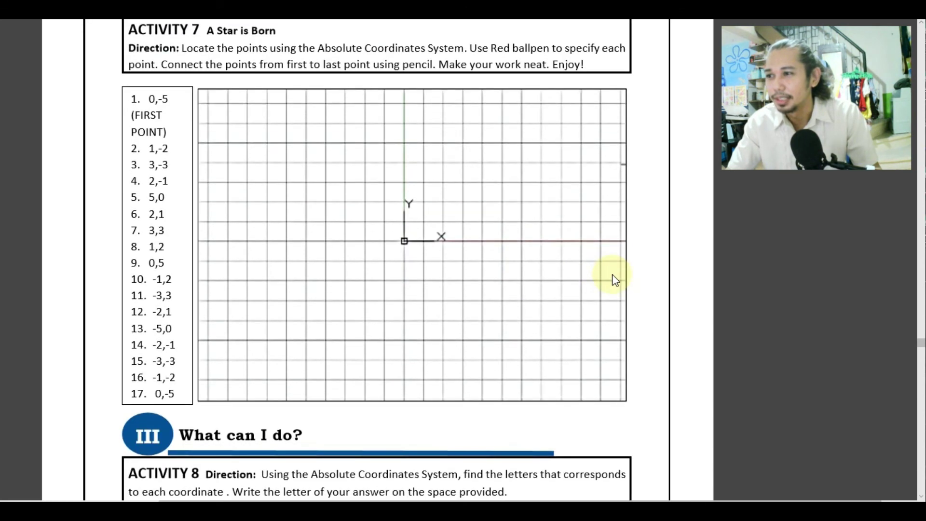
{"action": "scroll", "coordinate": [614, 278], "scroll_direction": "up", "scroll_amount": 2}
{"action": "scroll", "coordinate": [613, 275], "scroll_direction": "down", "scroll_amount": 5}
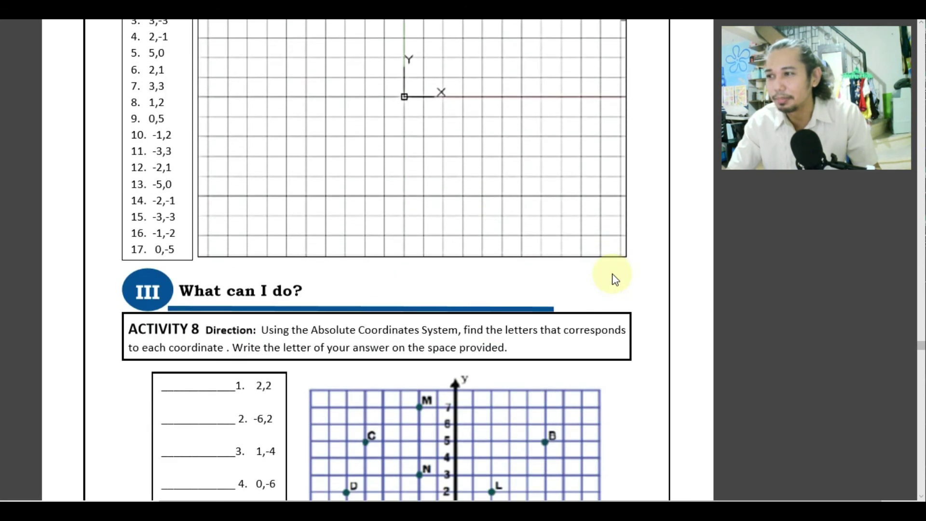
{"action": "scroll", "coordinate": [613, 276], "scroll_direction": "down", "scroll_amount": 3}
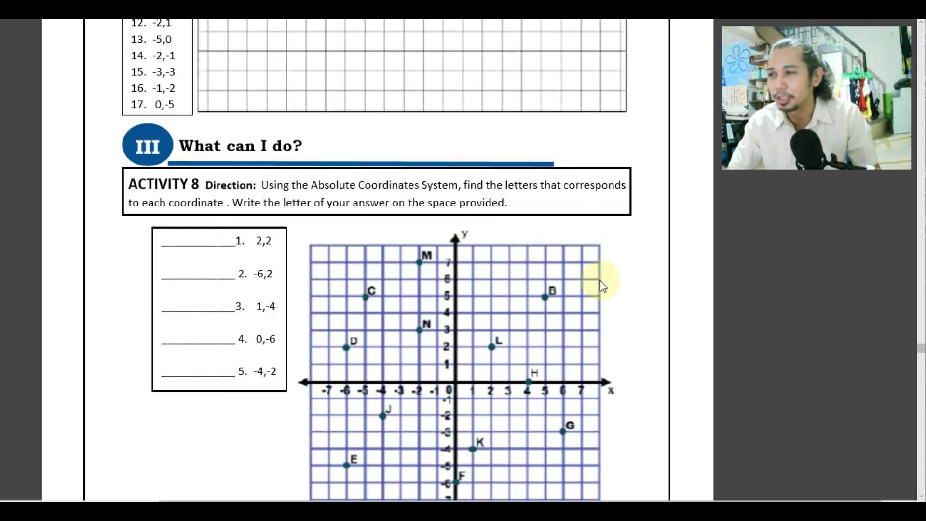
{"action": "scroll", "coordinate": [602, 285], "scroll_direction": "up", "scroll_amount": 2}
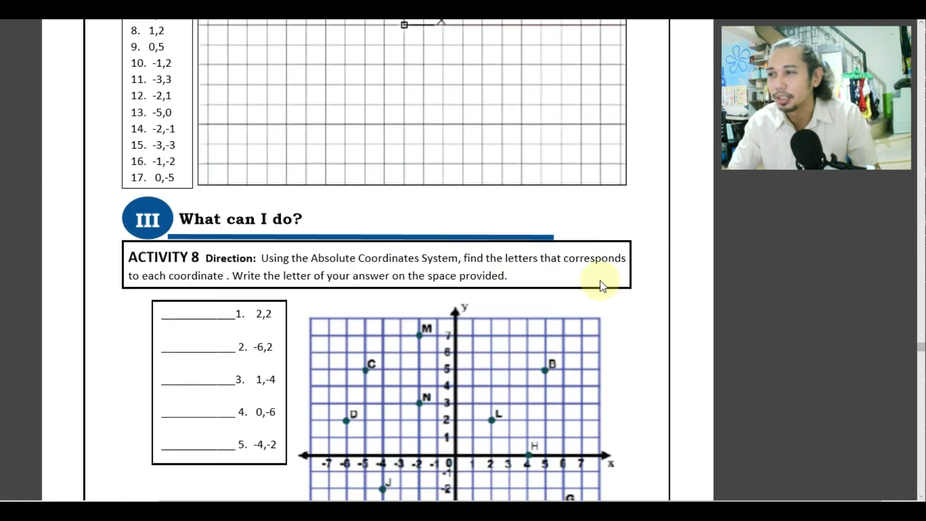
{"action": "scroll", "coordinate": [601, 283], "scroll_direction": "up", "scroll_amount": 6}
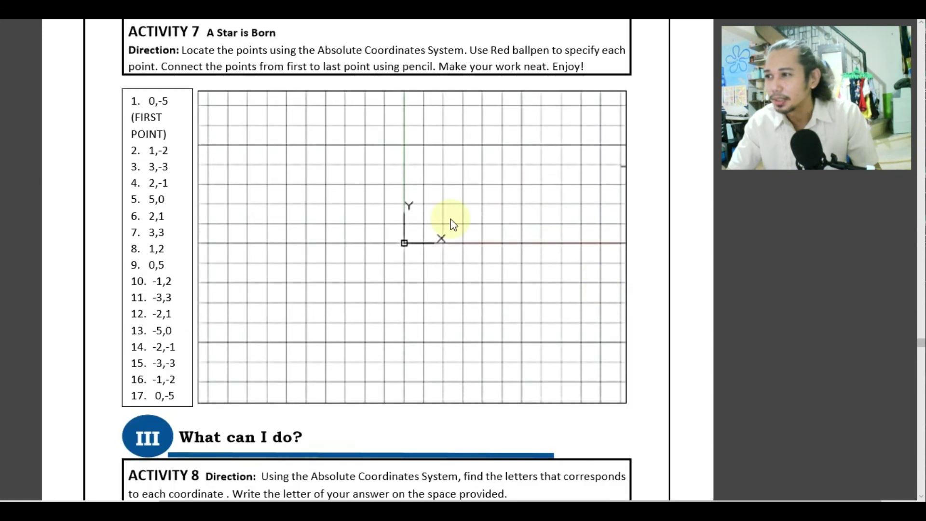
{"action": "scroll", "coordinate": [451, 220], "scroll_direction": "up", "scroll_amount": 2}
{"action": "scroll", "coordinate": [454, 219], "scroll_direction": "down", "scroll_amount": 2}
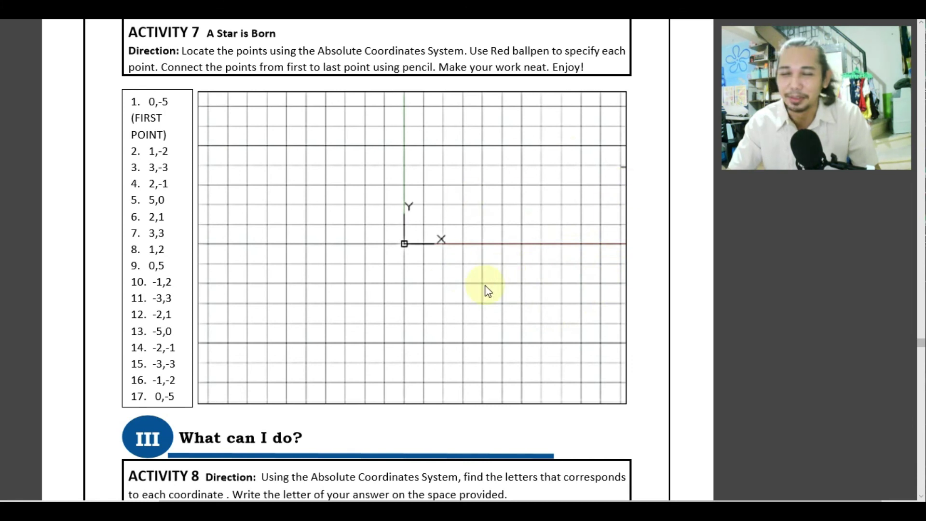
{"action": "scroll", "coordinate": [543, 283], "scroll_direction": "down", "scroll_amount": 5}
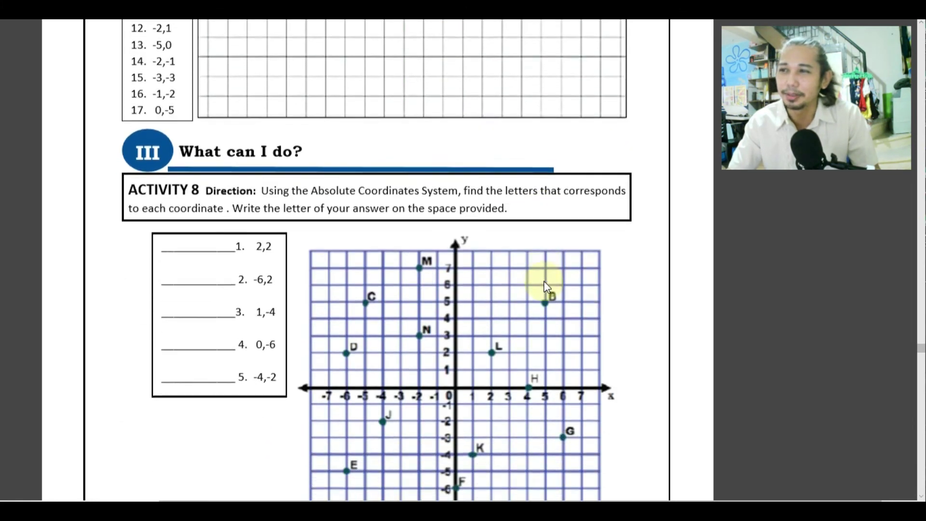
{"action": "scroll", "coordinate": [543, 284], "scroll_direction": "down", "scroll_amount": 3}
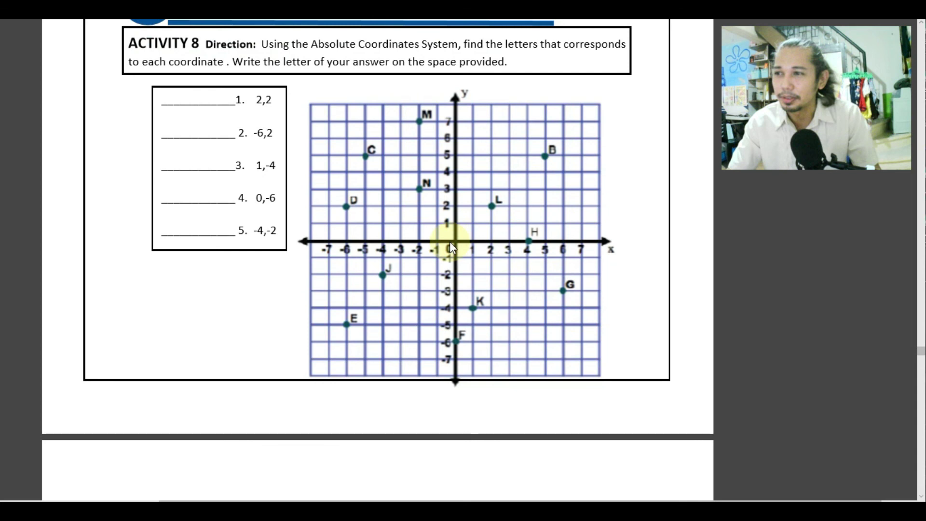
{"action": "scroll", "coordinate": [450, 242], "scroll_direction": "up", "scroll_amount": 2}
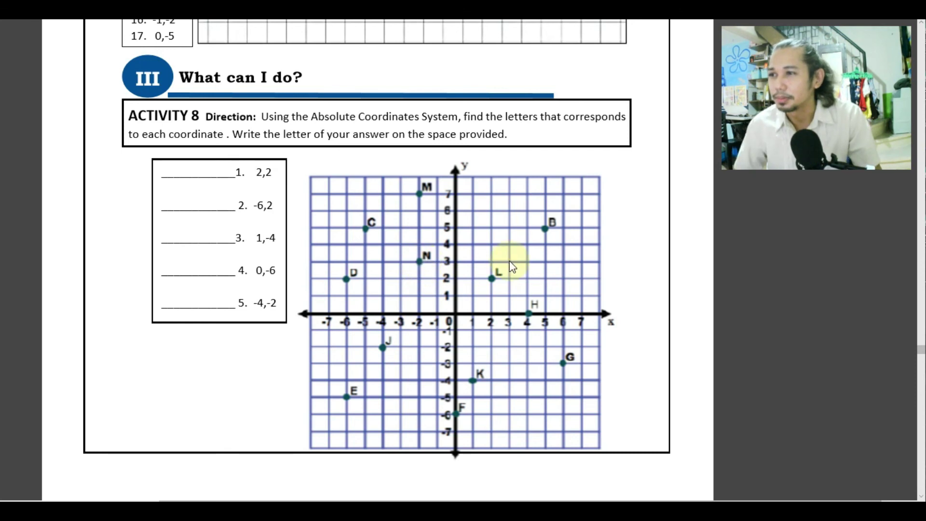
{"action": "scroll", "coordinate": [512, 267], "scroll_direction": "down", "scroll_amount": 3}
{"action": "scroll", "coordinate": [506, 264], "scroll_direction": "up", "scroll_amount": 2}
{"action": "scroll", "coordinate": [505, 261], "scroll_direction": "up", "scroll_amount": 1}
{"action": "scroll", "coordinate": [426, 256], "scroll_direction": "up", "scroll_amount": 2}
{"action": "scroll", "coordinate": [497, 232], "scroll_direction": "up", "scroll_amount": 7}
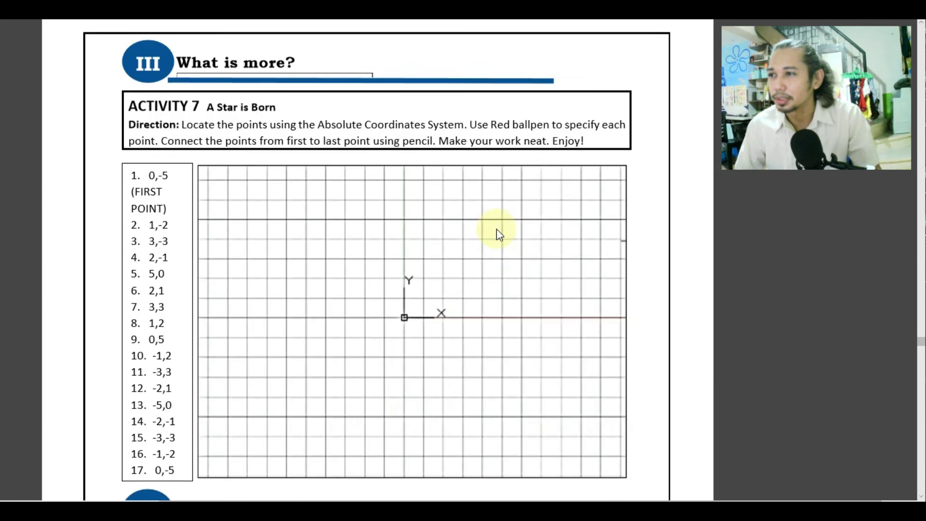
{"action": "scroll", "coordinate": [496, 233], "scroll_direction": "down", "scroll_amount": 2}
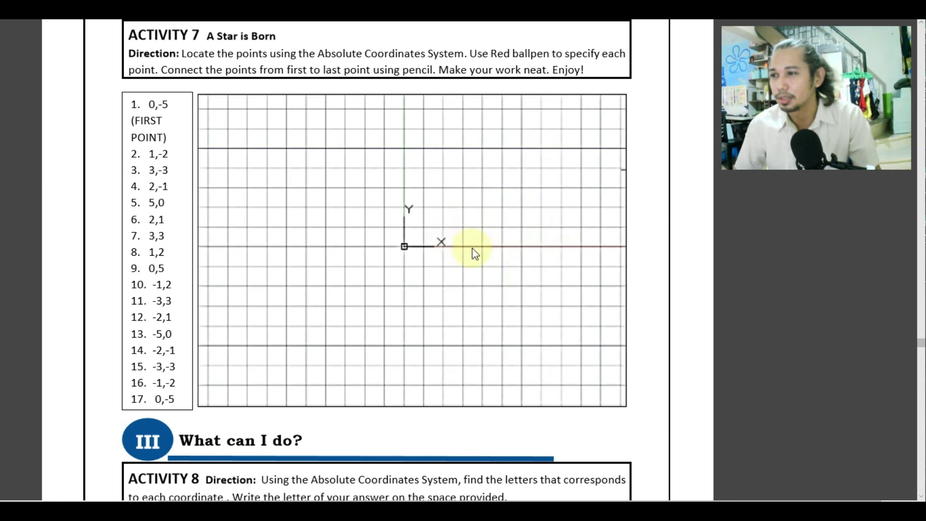
{"action": "scroll", "coordinate": [473, 254], "scroll_direction": "down", "scroll_amount": 3}
{"action": "scroll", "coordinate": [439, 244], "scroll_direction": "up", "scroll_amount": 2}
{"action": "scroll", "coordinate": [468, 178], "scroll_direction": "up", "scroll_amount": 3}
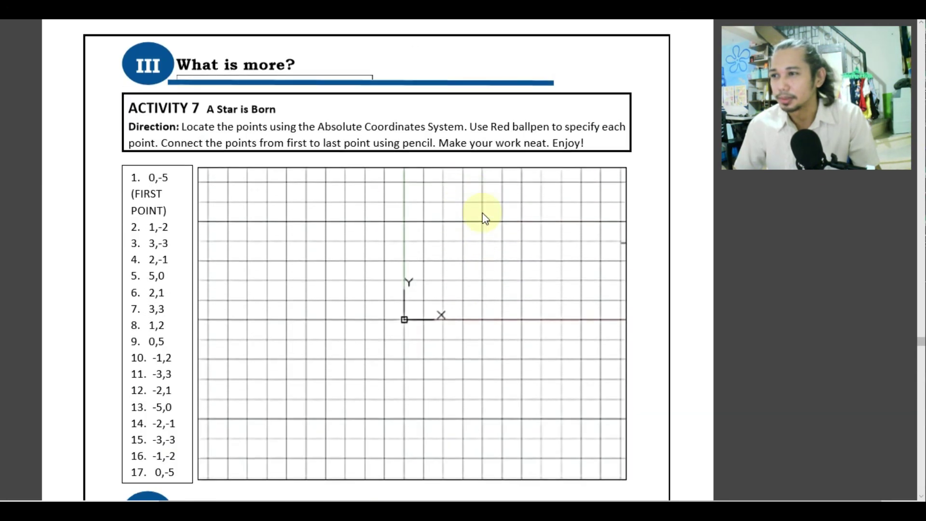
{"action": "scroll", "coordinate": [482, 303], "scroll_direction": "down", "scroll_amount": 3}
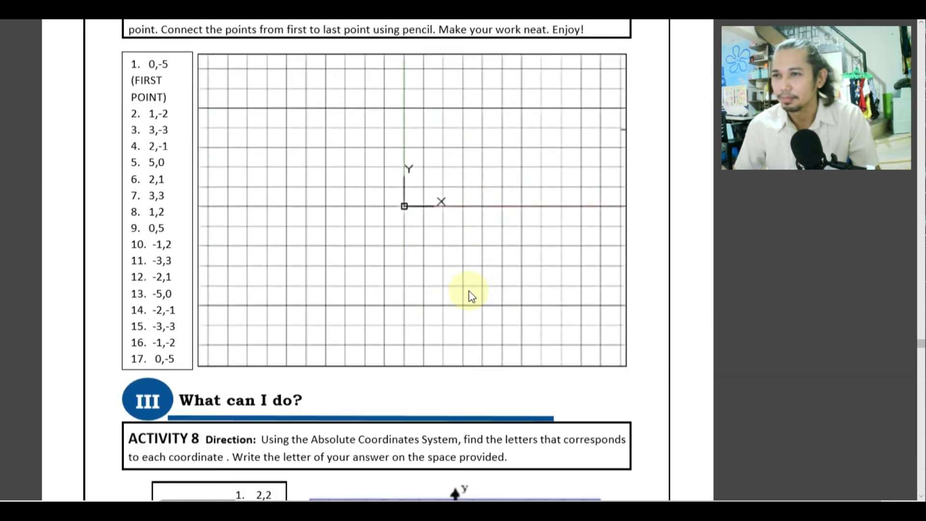
{"action": "scroll", "coordinate": [481, 273], "scroll_direction": "up", "scroll_amount": 3}
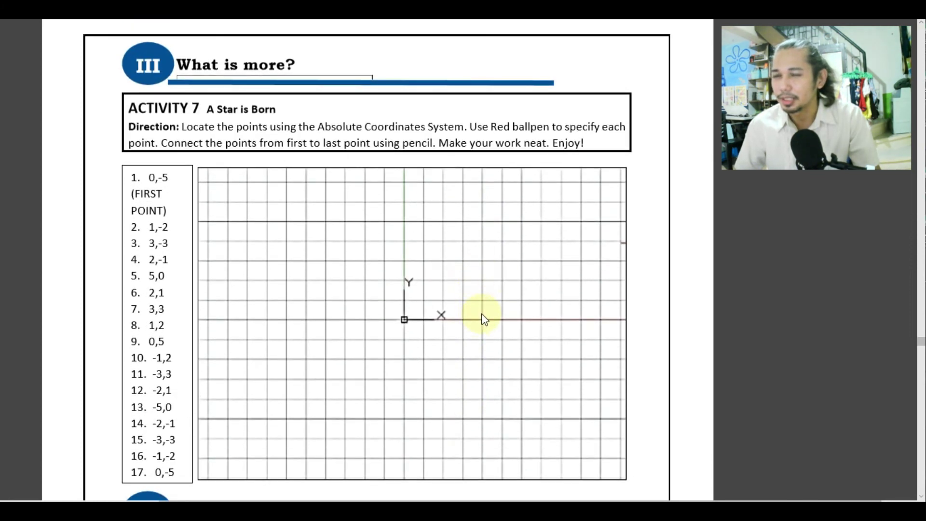
{"action": "scroll", "coordinate": [483, 313], "scroll_direction": "down", "scroll_amount": 3}
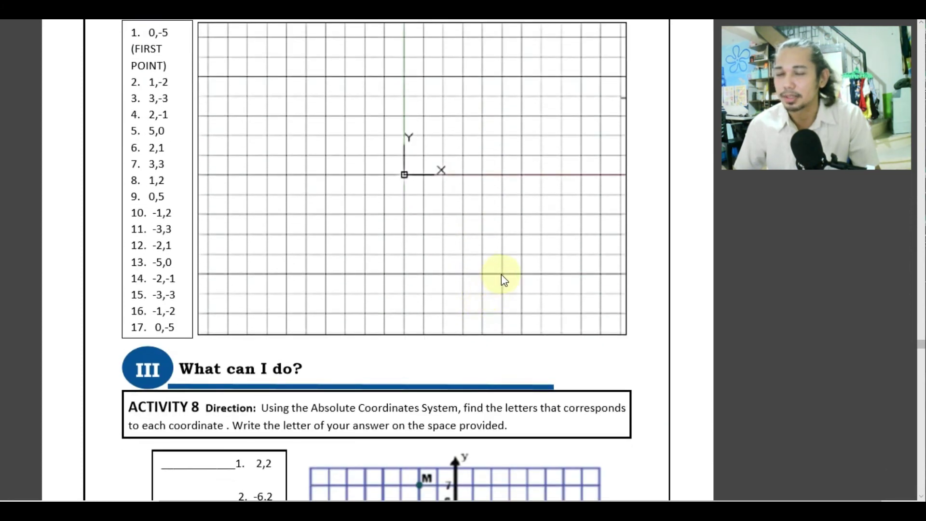
{"action": "scroll", "coordinate": [502, 274], "scroll_direction": "down", "scroll_amount": 3}
{"action": "scroll", "coordinate": [487, 247], "scroll_direction": "down", "scroll_amount": 3}
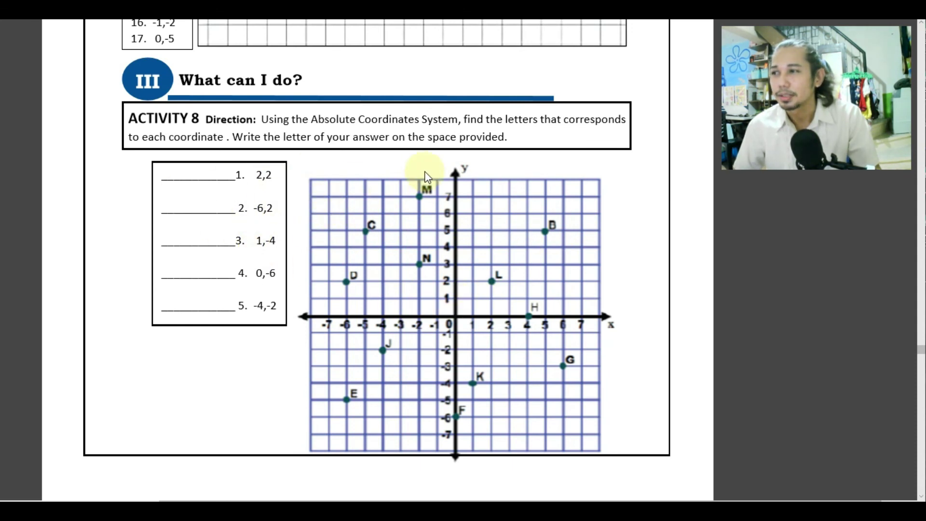
- Scroll the module up to Activity 7, then down to Activity 8's lettered coordinate graph
{"action": "scroll", "coordinate": [426, 176], "scroll_direction": "up", "scroll_amount": 5}
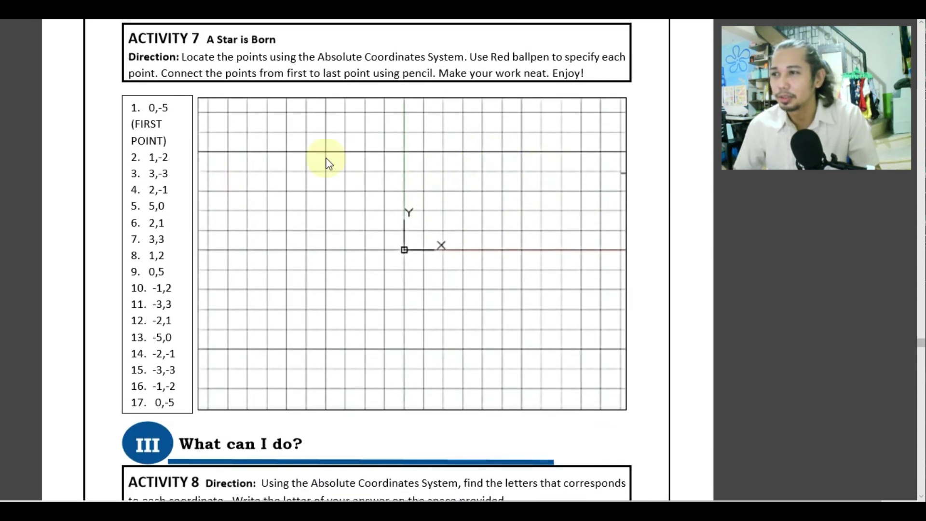
{"action": "scroll", "coordinate": [328, 162], "scroll_direction": "down", "scroll_amount": 3}
{"action": "scroll", "coordinate": [331, 242], "scroll_direction": "down", "scroll_amount": 1}
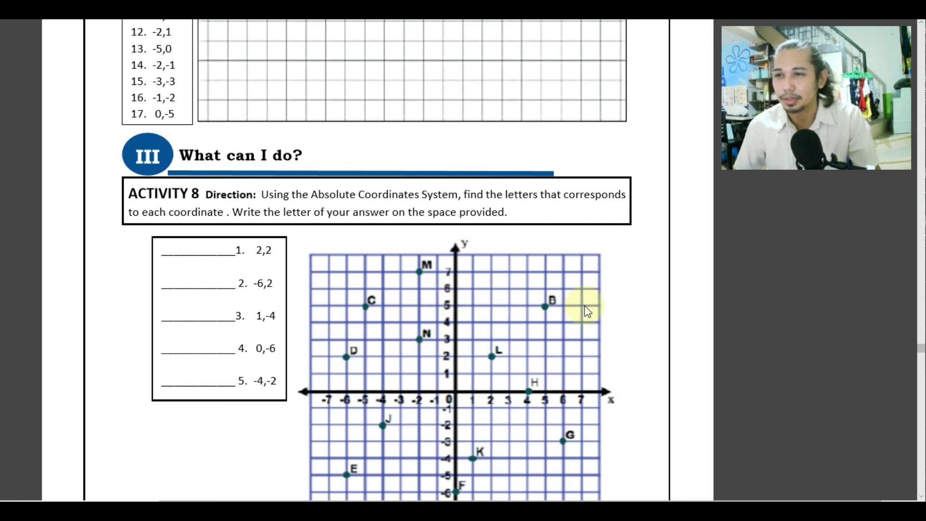